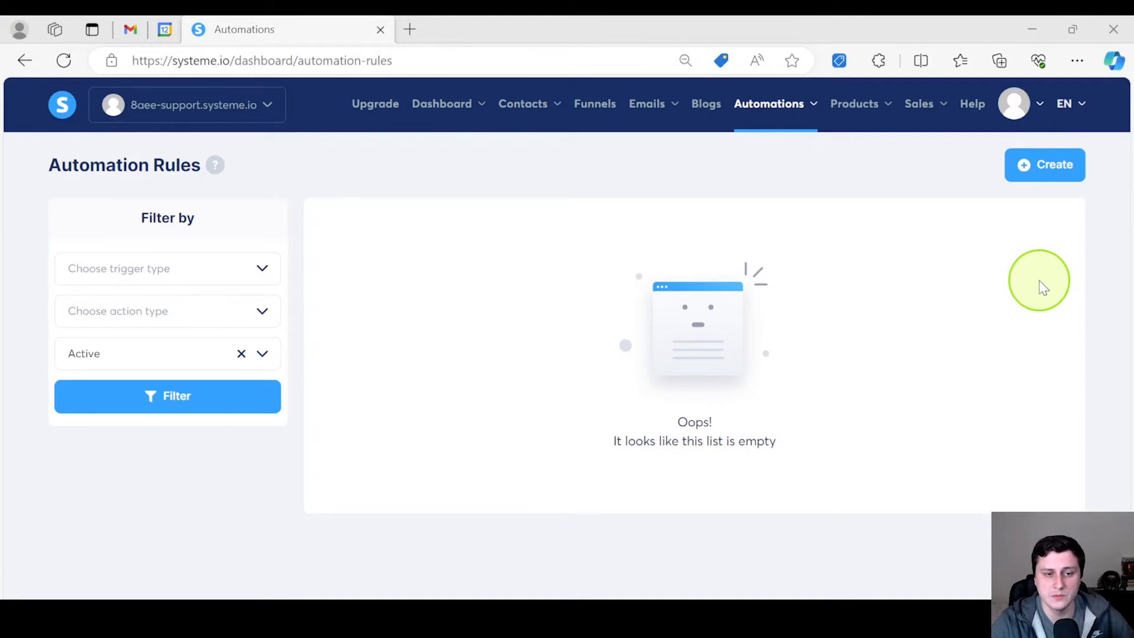
Step: Switch to Gmail, claim the free sales funnel from the resources email, and check its Thank You Page and Sales page steps
click(130, 24)
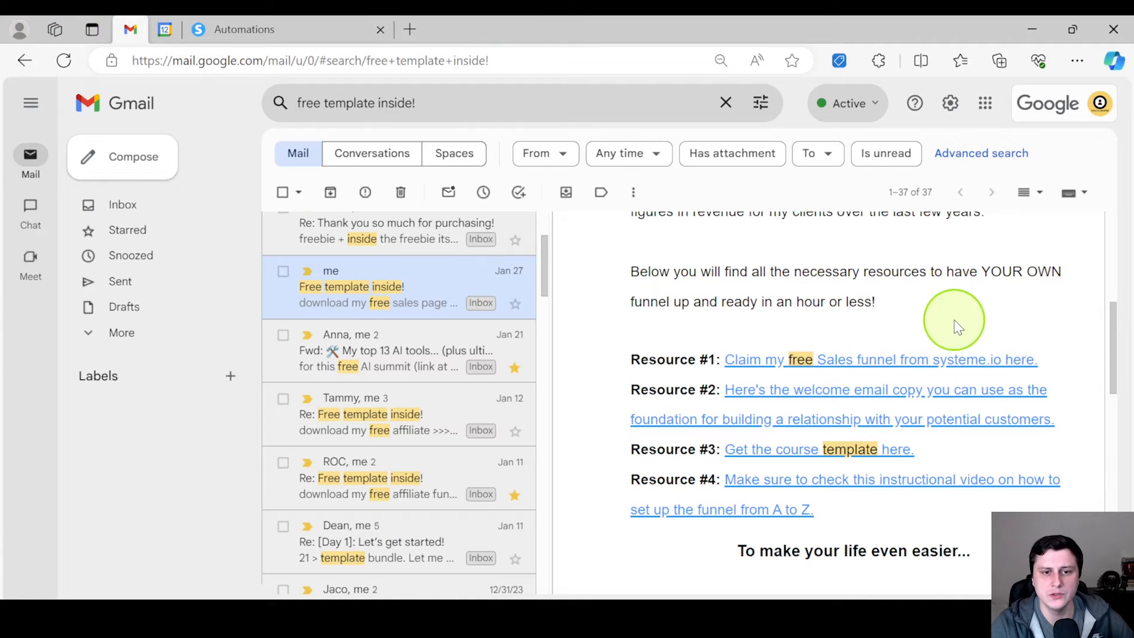
click(988, 358)
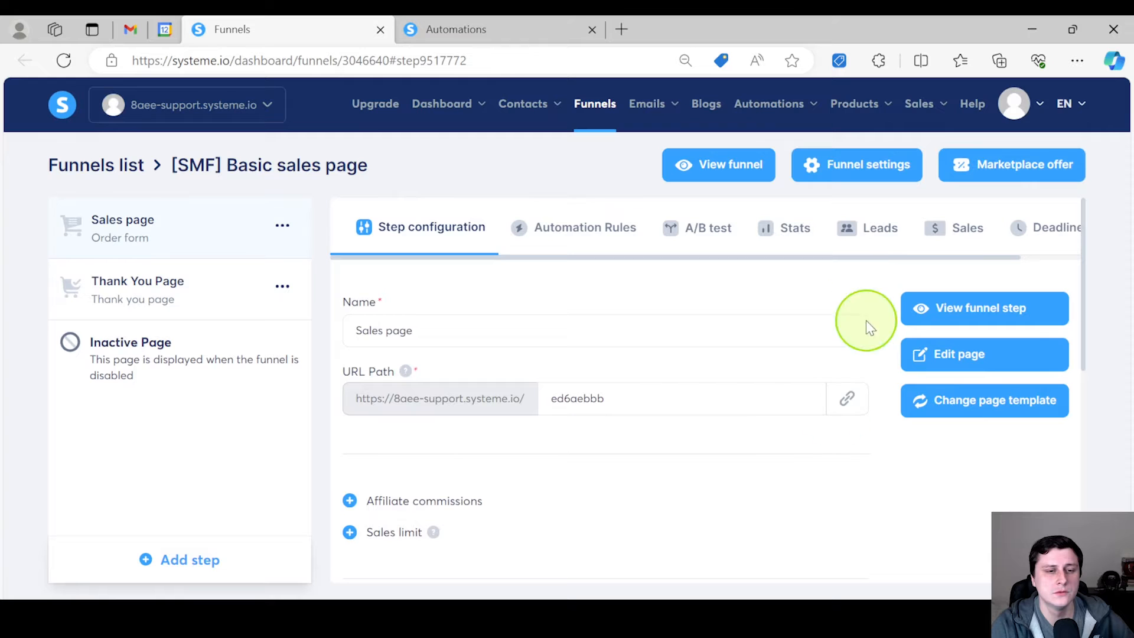
click(182, 299)
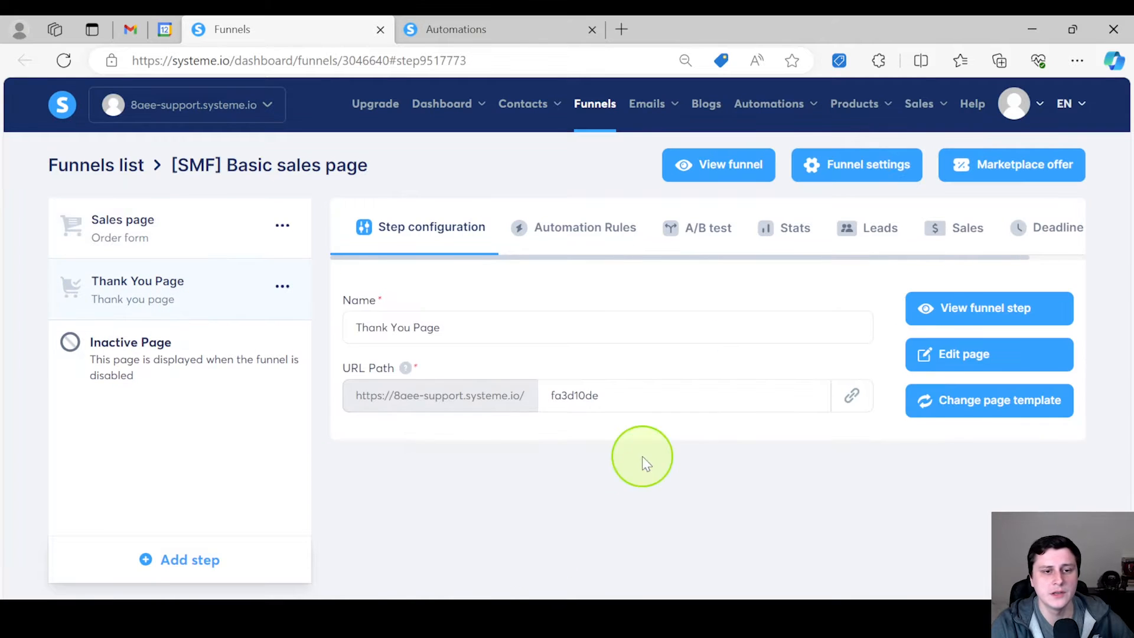
click(155, 247)
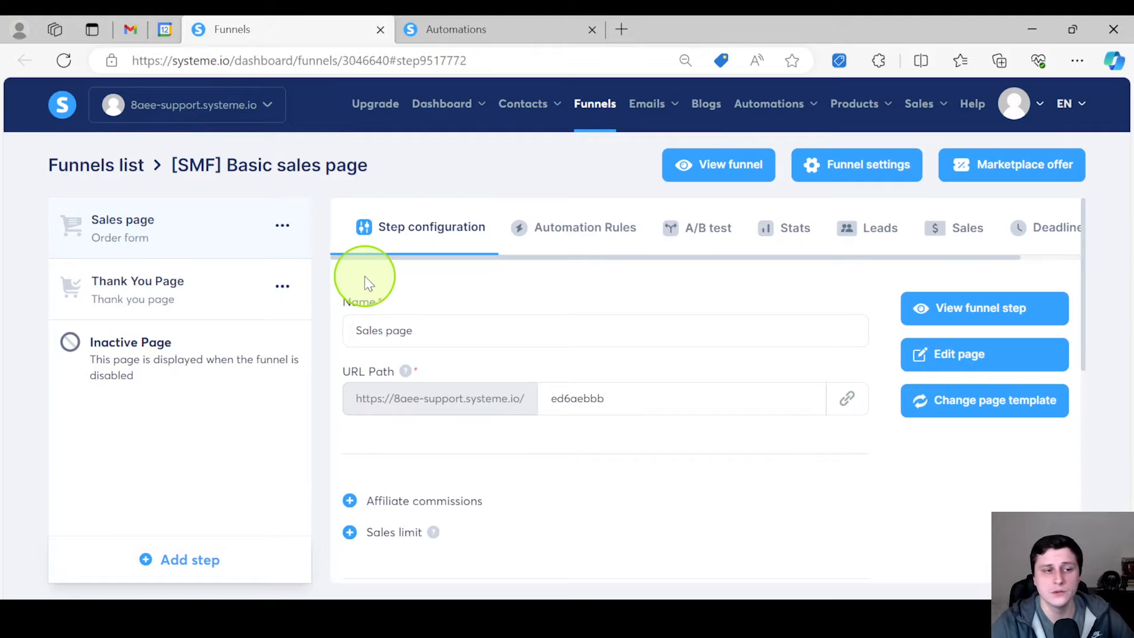
Step: Get the course template from the Gmail resources email and expand its "The 5 day challenge" module
click(130, 29)
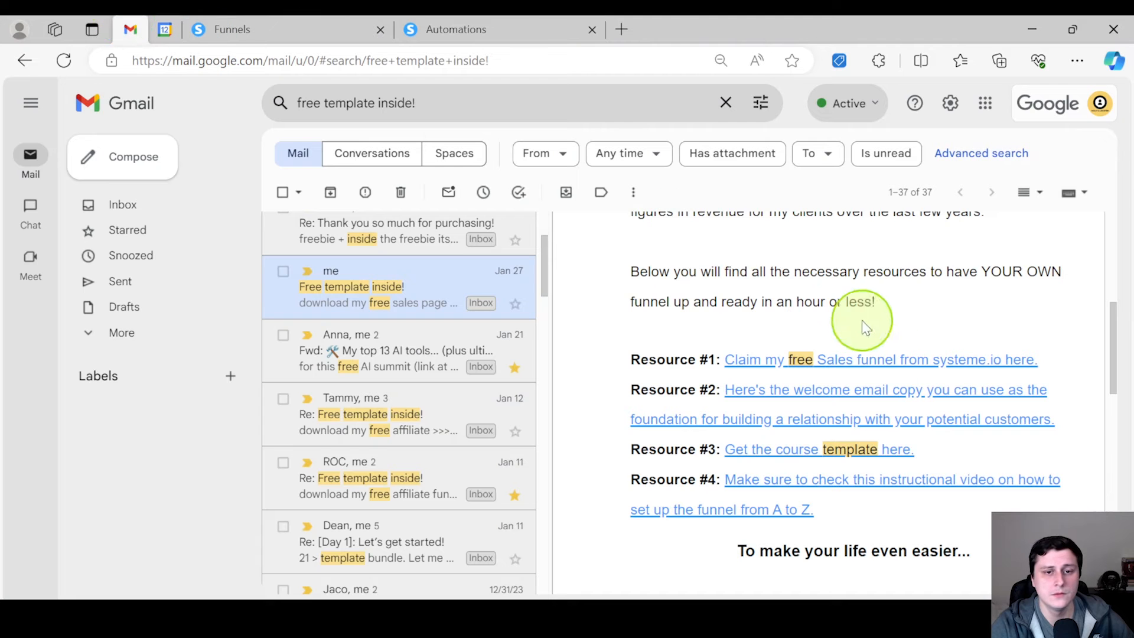
click(778, 447)
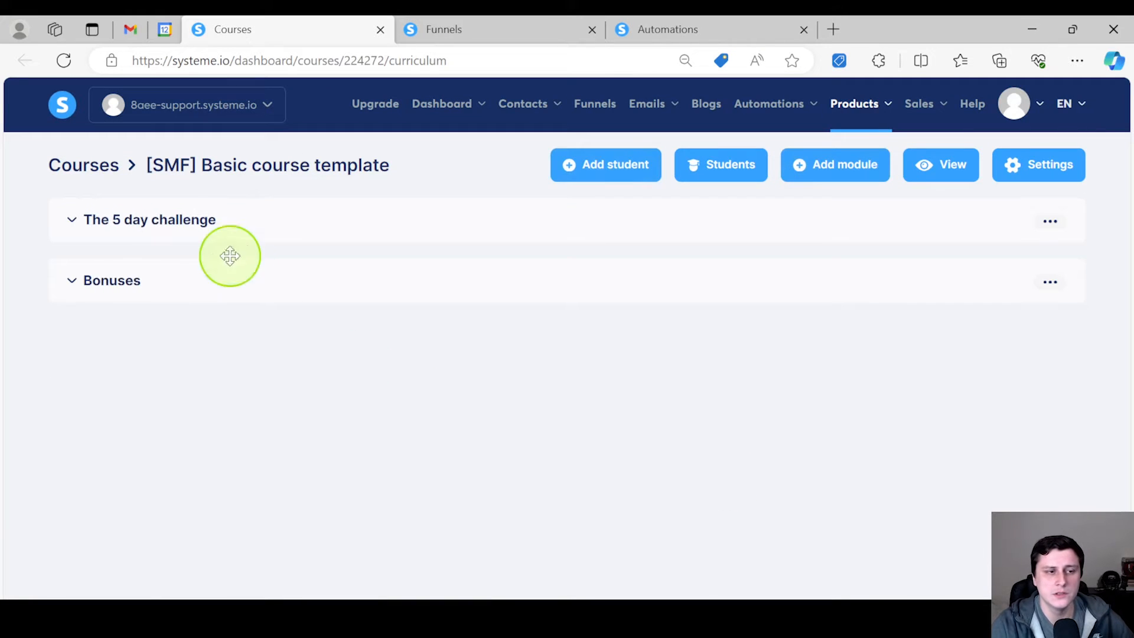
click(189, 223)
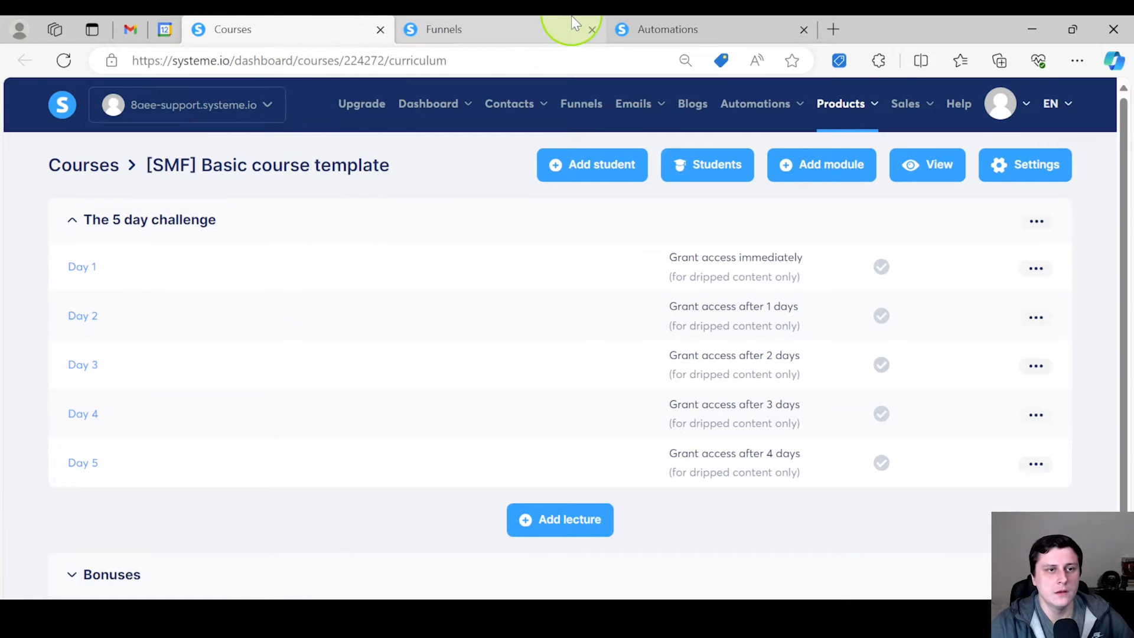
Step: Go back to the funnels list, open the [SMF] Basic sales page funnel, and open its Sales page in the page editor
drag(572, 15, 360, 25)
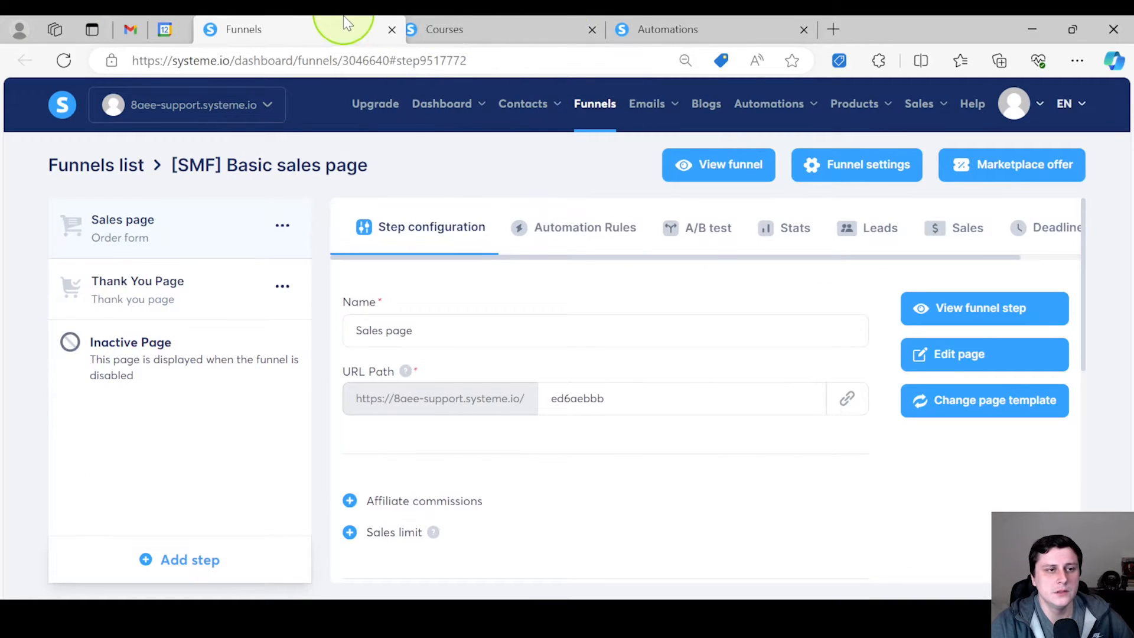
click(600, 110)
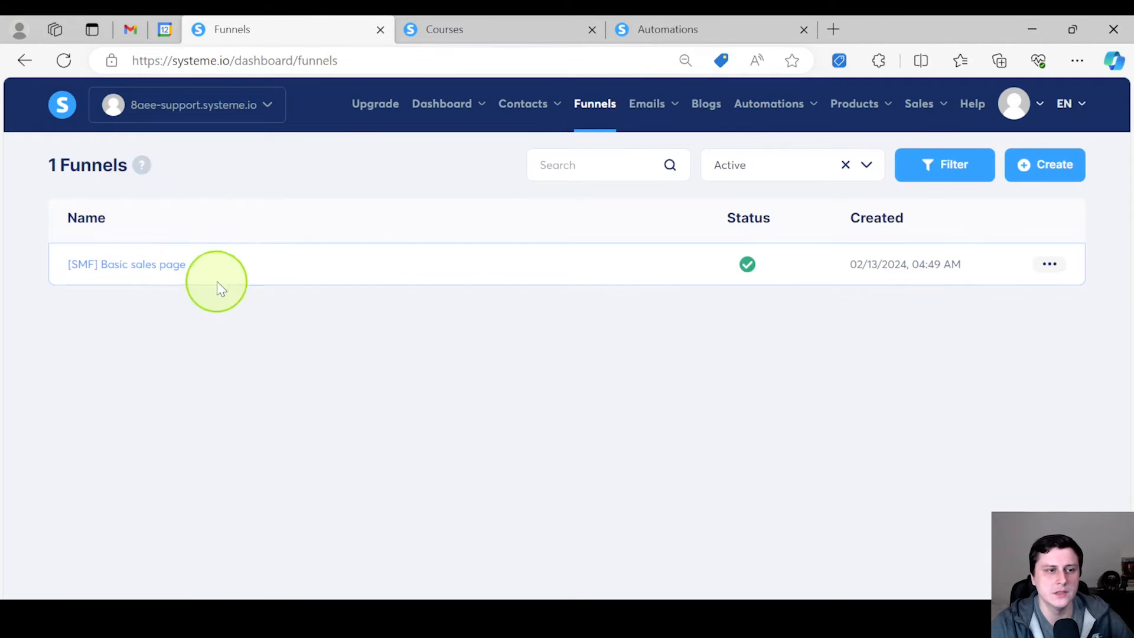
click(154, 265)
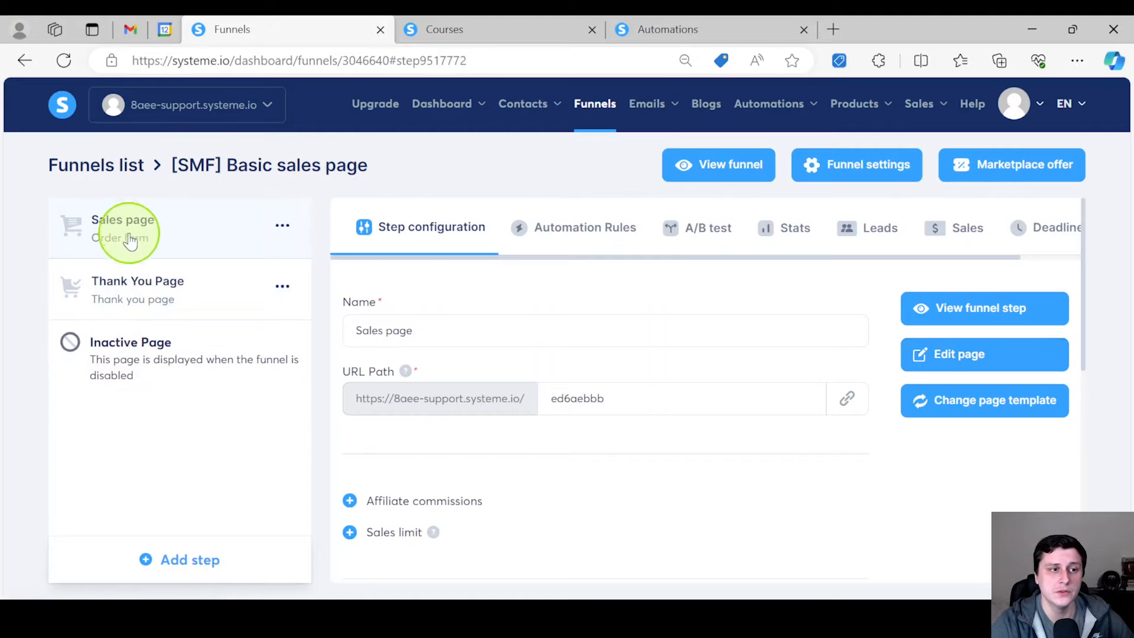
click(1039, 357)
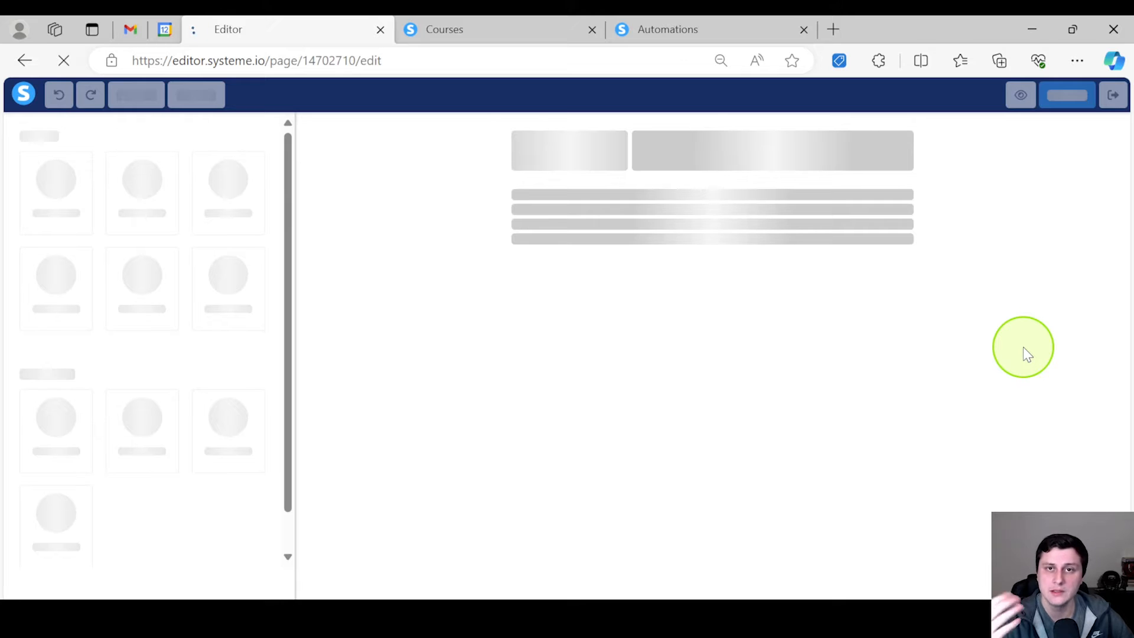
Step: Look through the sales page content, from the introduction and benefit cards to the "What You'll Get" list and the bonuses
scroll(945, 342, down, 2)
scroll(917, 334, down, 3)
scroll(916, 329, up, 4)
scroll(662, 295, down, 1)
scroll(661, 295, down, 6)
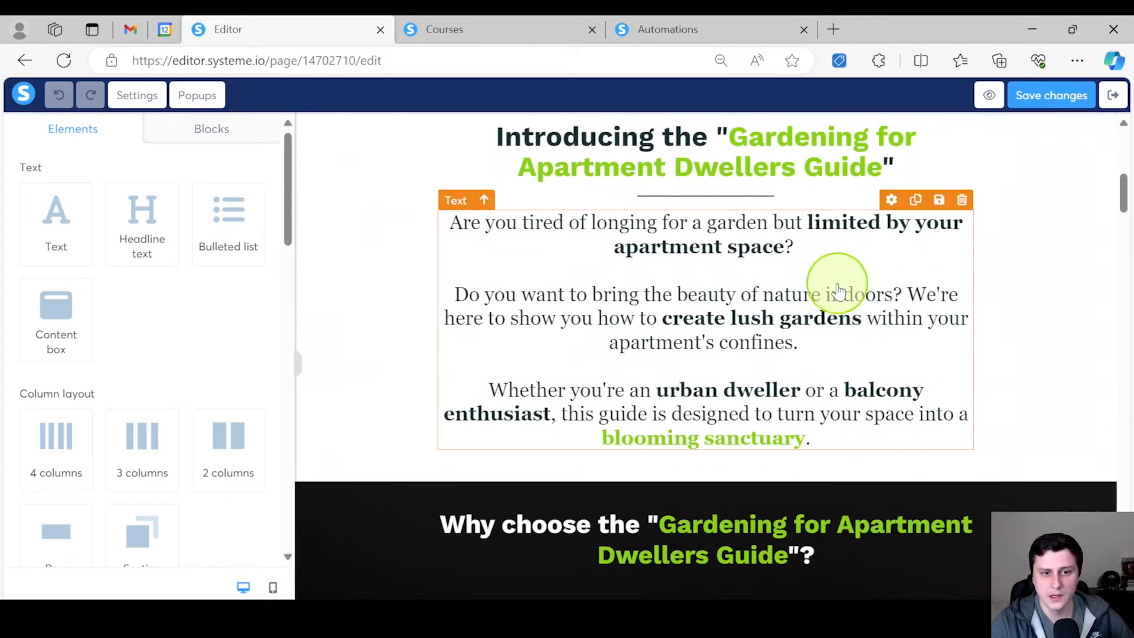
scroll(935, 329, down, 8)
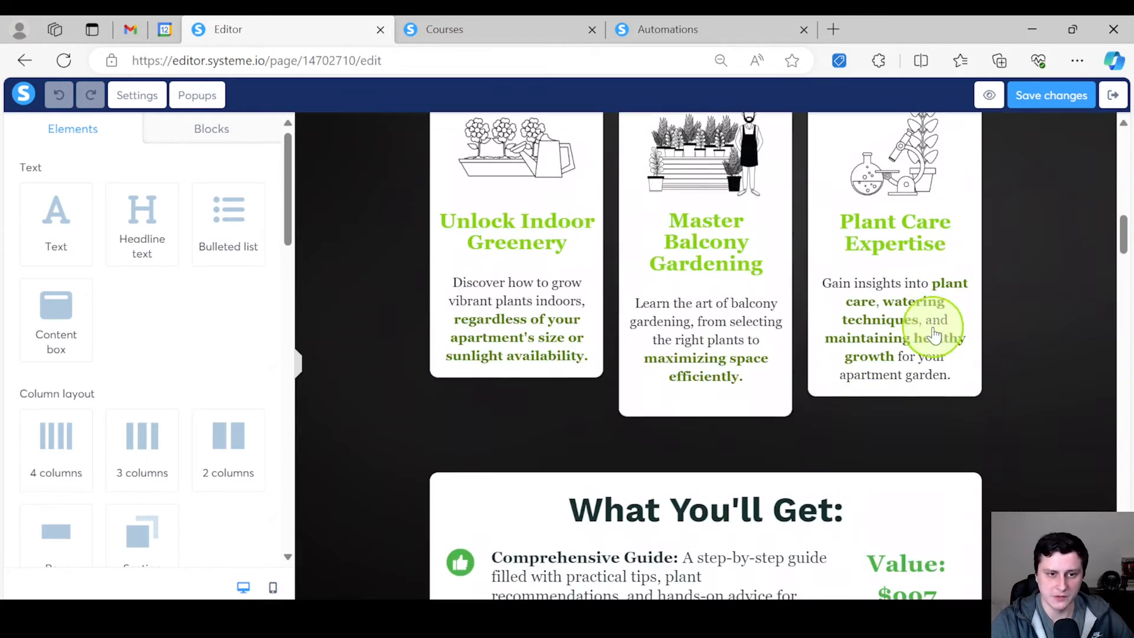
scroll(741, 337, down, 6)
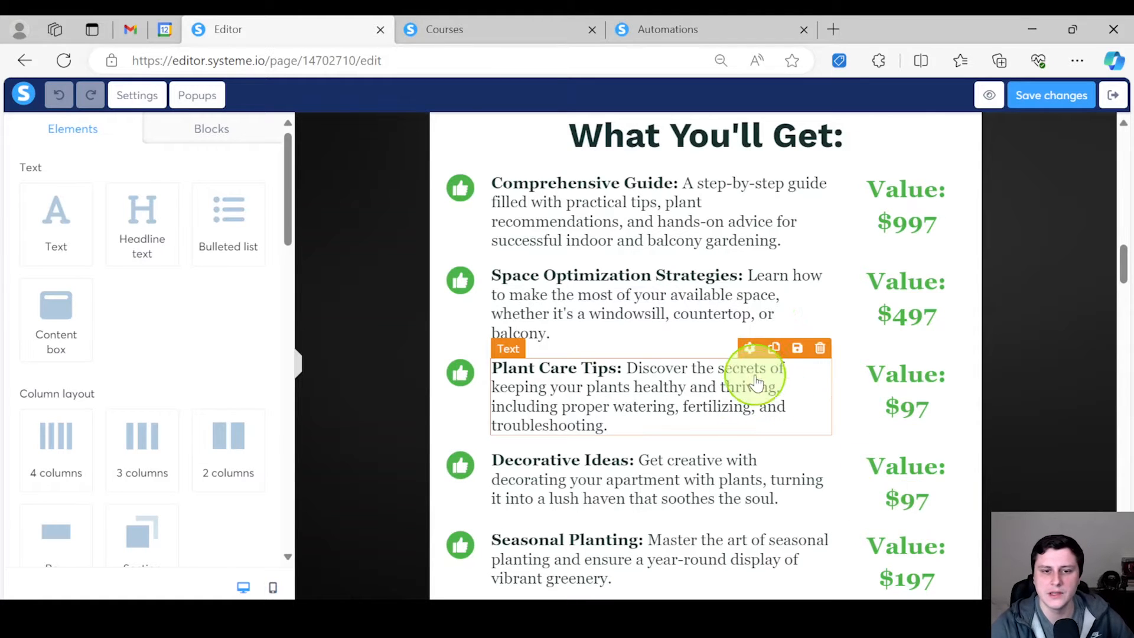
scroll(754, 375, down, 1)
scroll(868, 359, up, 2)
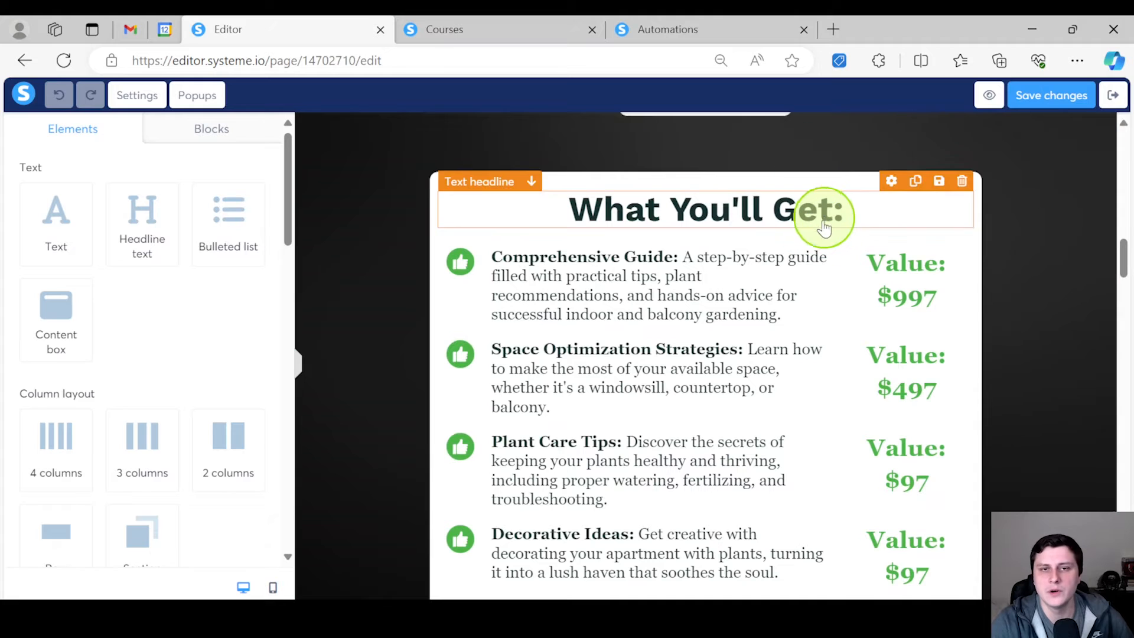
scroll(822, 220, down, 4)
scroll(833, 286, down, 10)
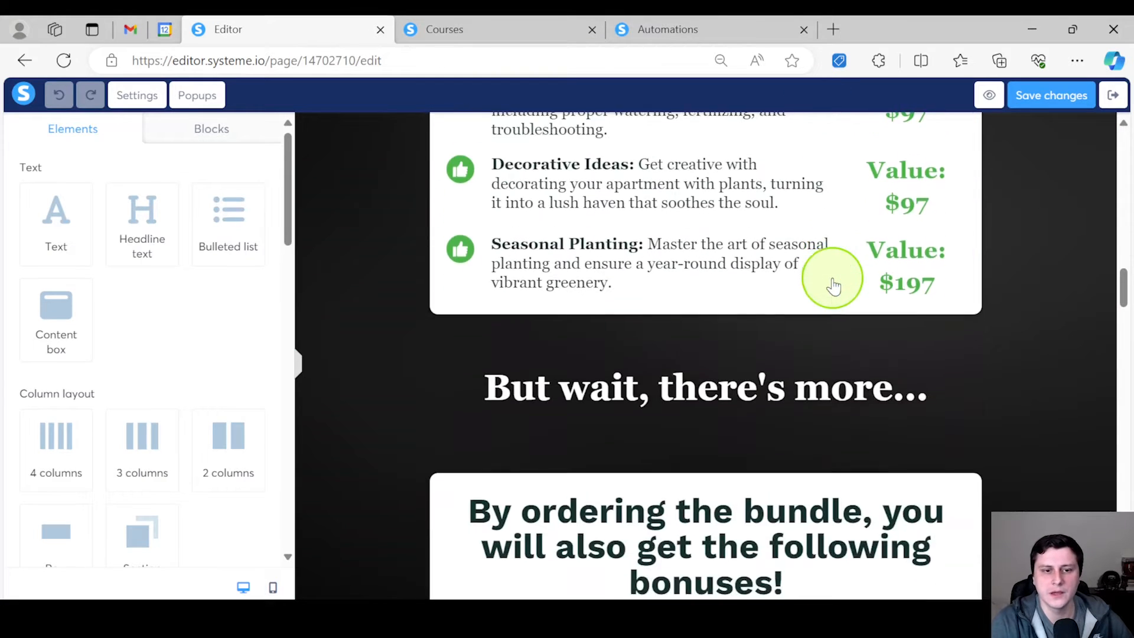
scroll(833, 286, down, 4)
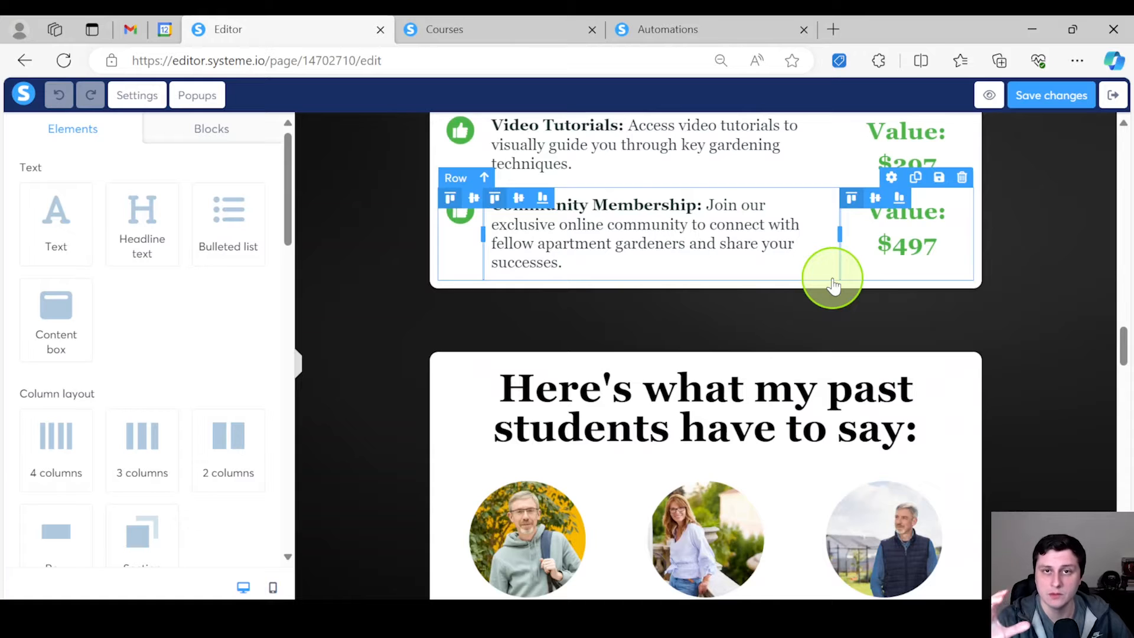
Step: Delete the "Here's what my past students have to say:" testimonials section from the sales page
scroll(833, 286, down, 1)
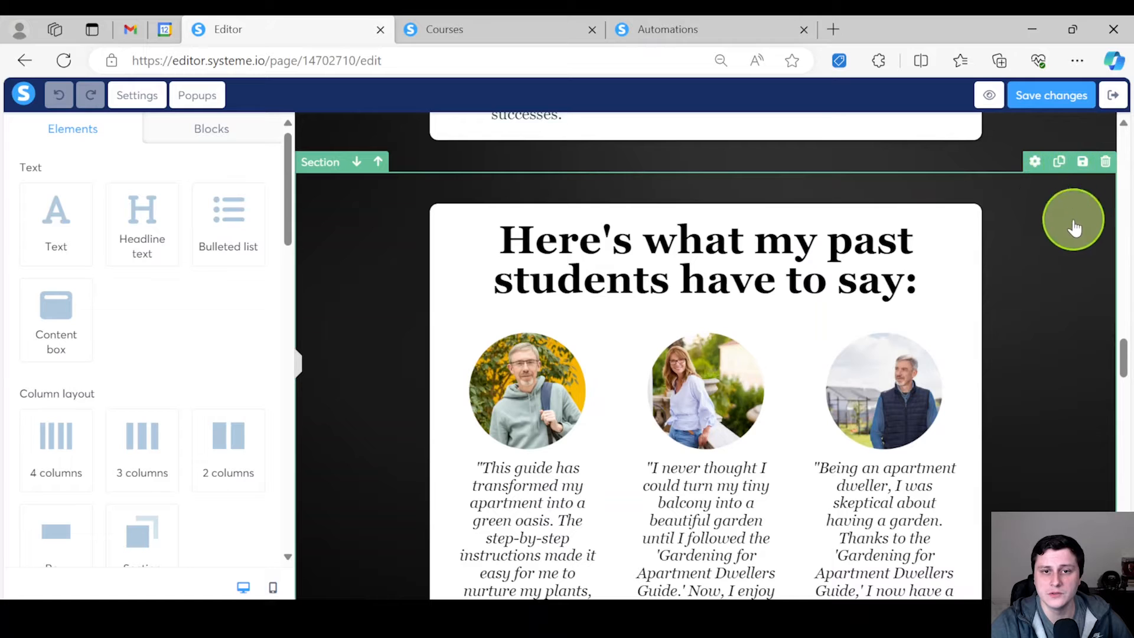
click(1106, 163)
click(653, 157)
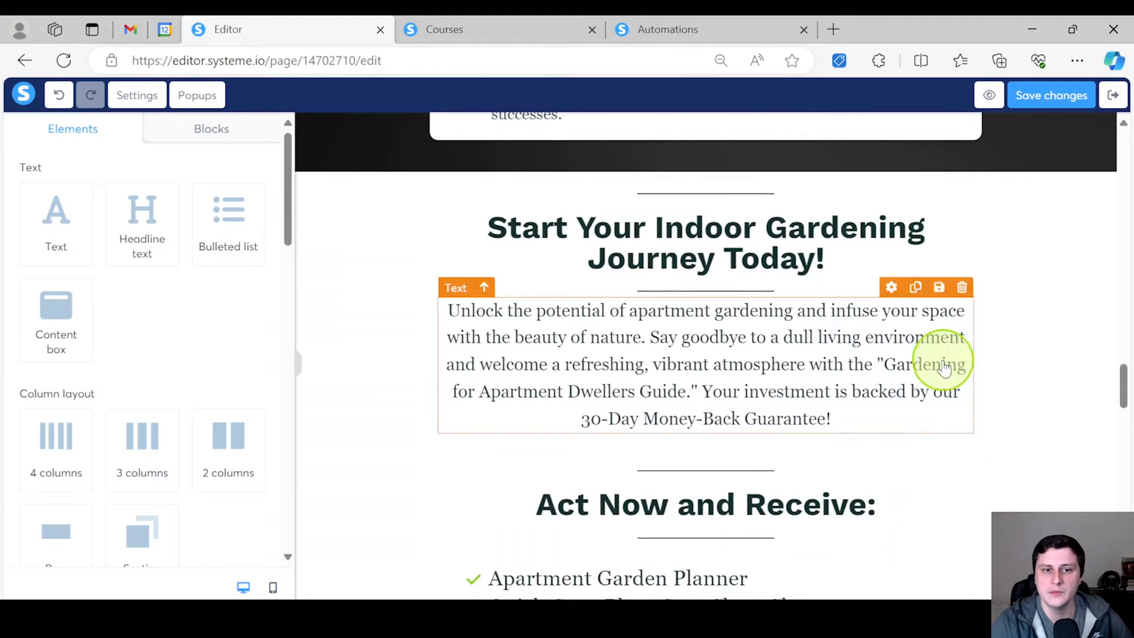
Step: Examine the order form and Frequently Asked Questions, and open the settings of the book cover image in the hero section
scroll(977, 369, down, 6)
scroll(976, 373, down, 15)
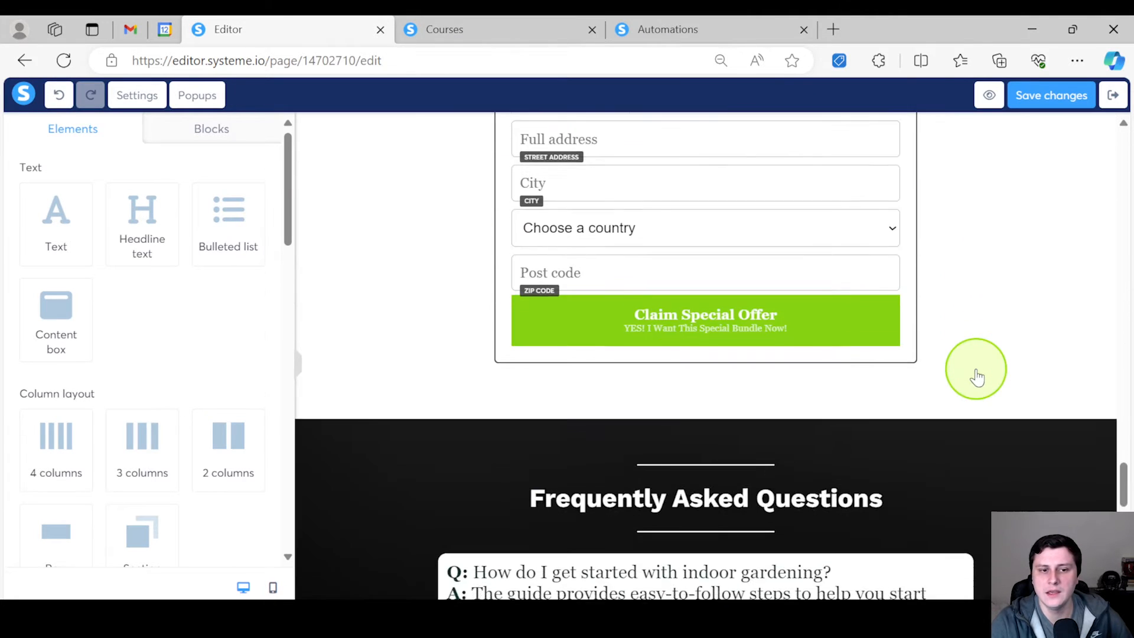
scroll(684, 293, up, 3)
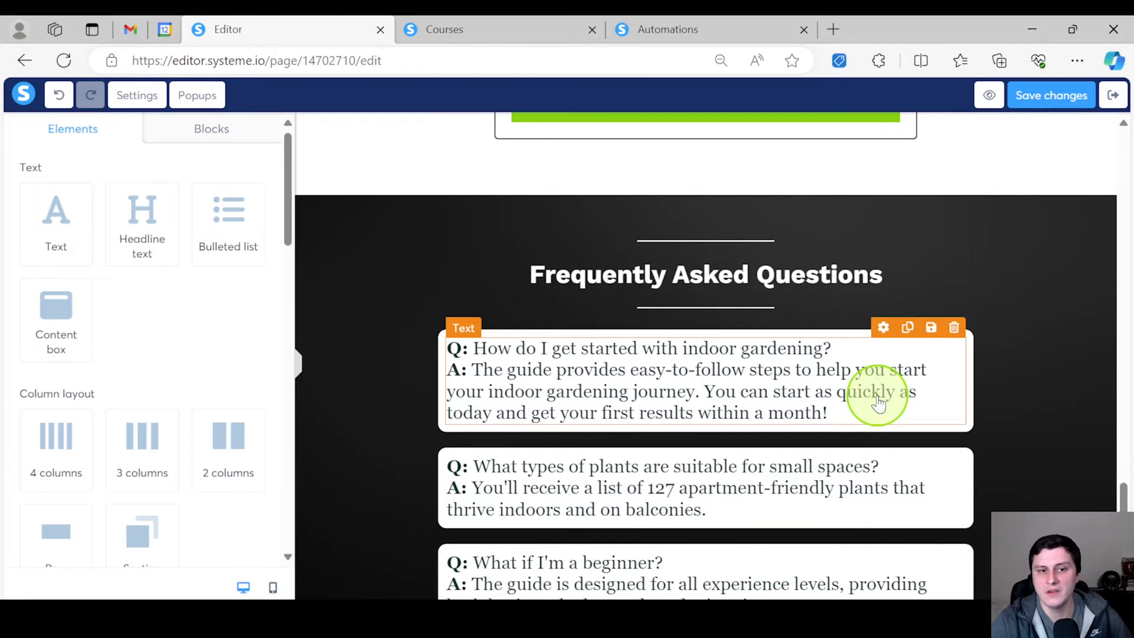
scroll(939, 237, up, 5)
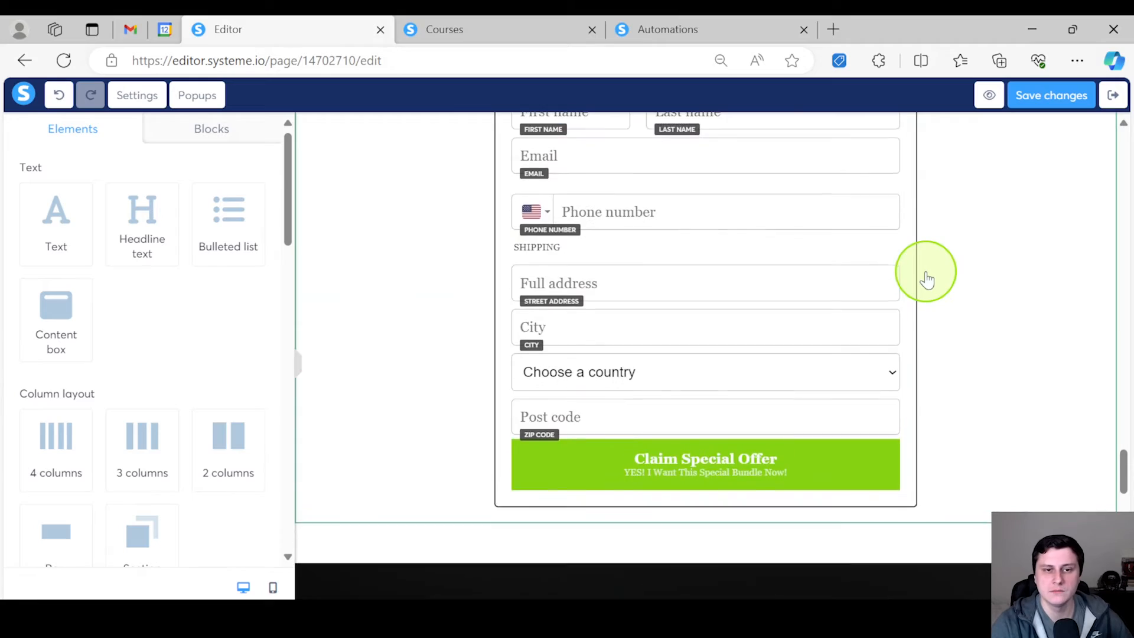
scroll(926, 277, up, 20)
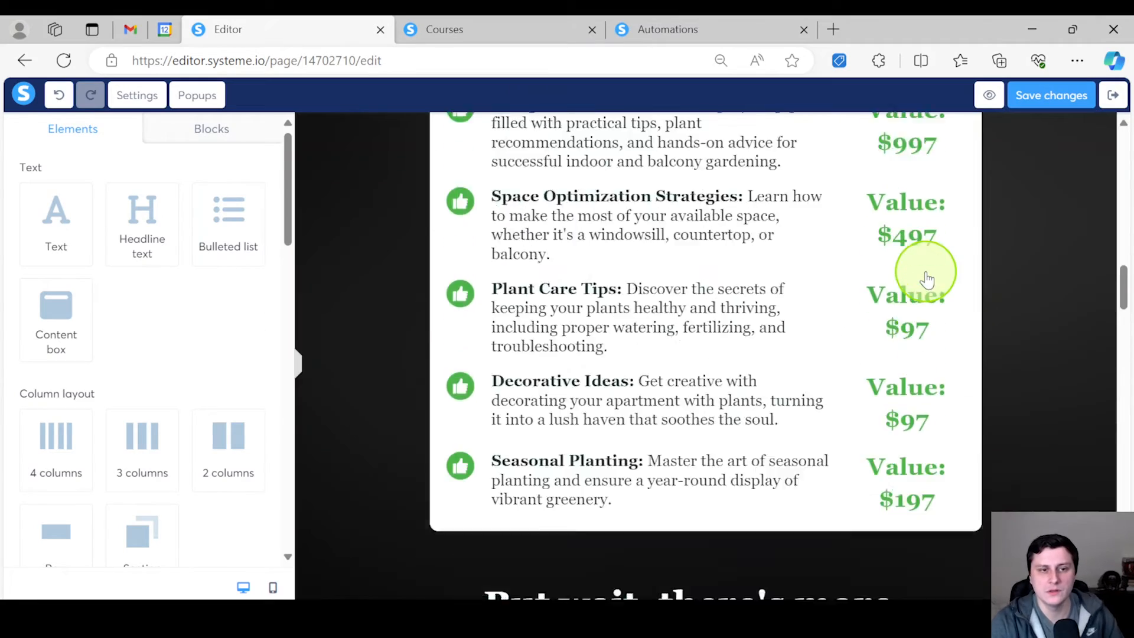
scroll(926, 277, up, 15)
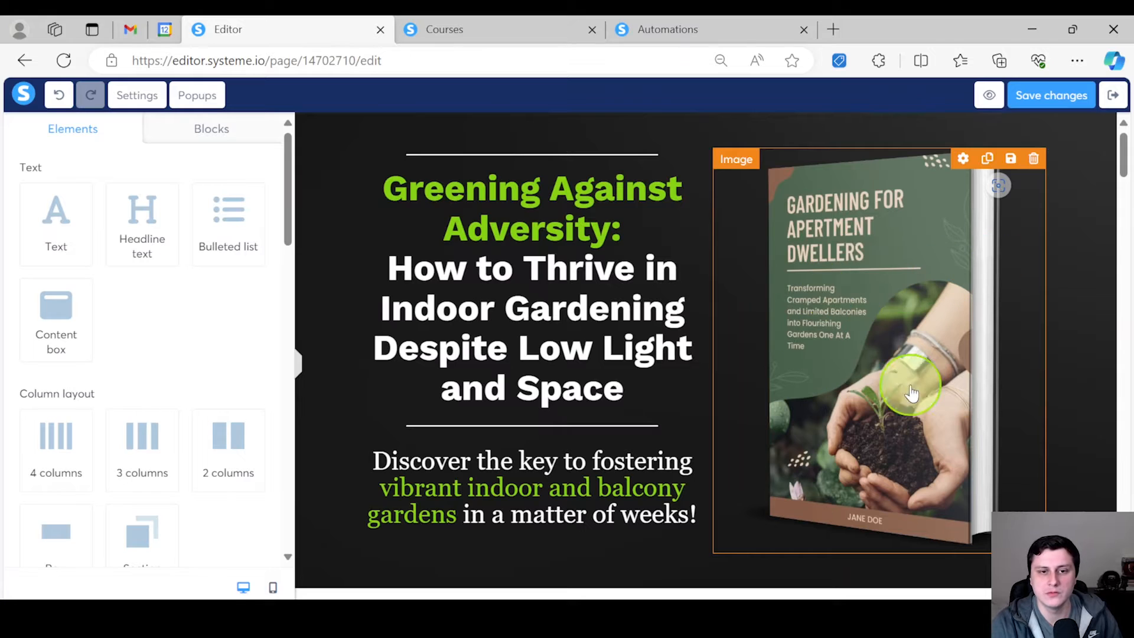
click(855, 242)
click(1065, 221)
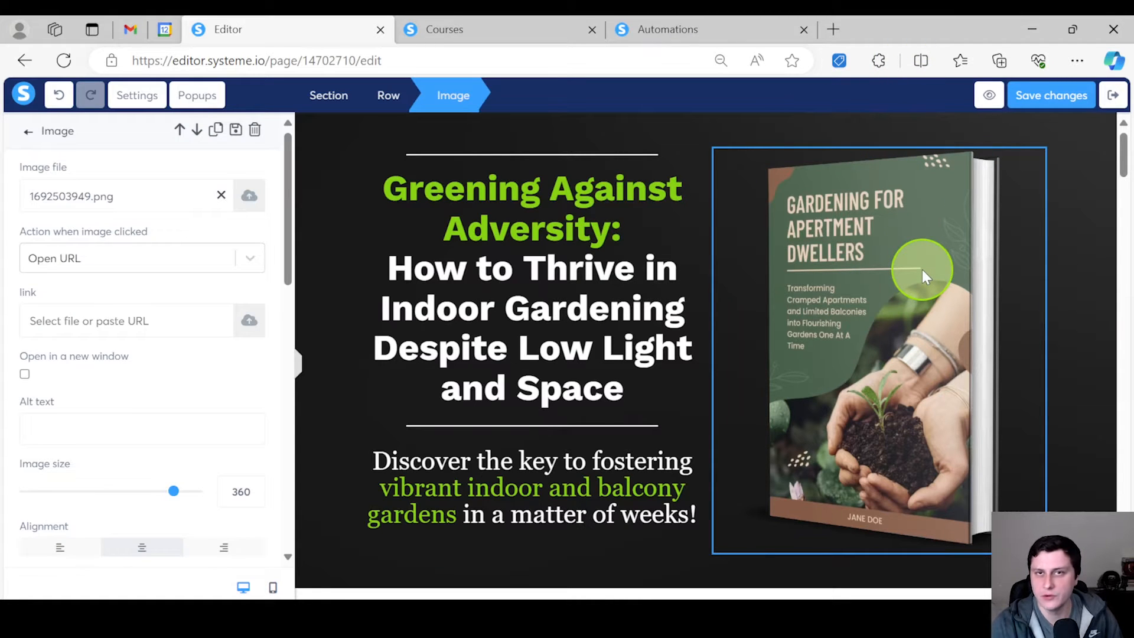
click(534, 304)
click(628, 390)
click(654, 390)
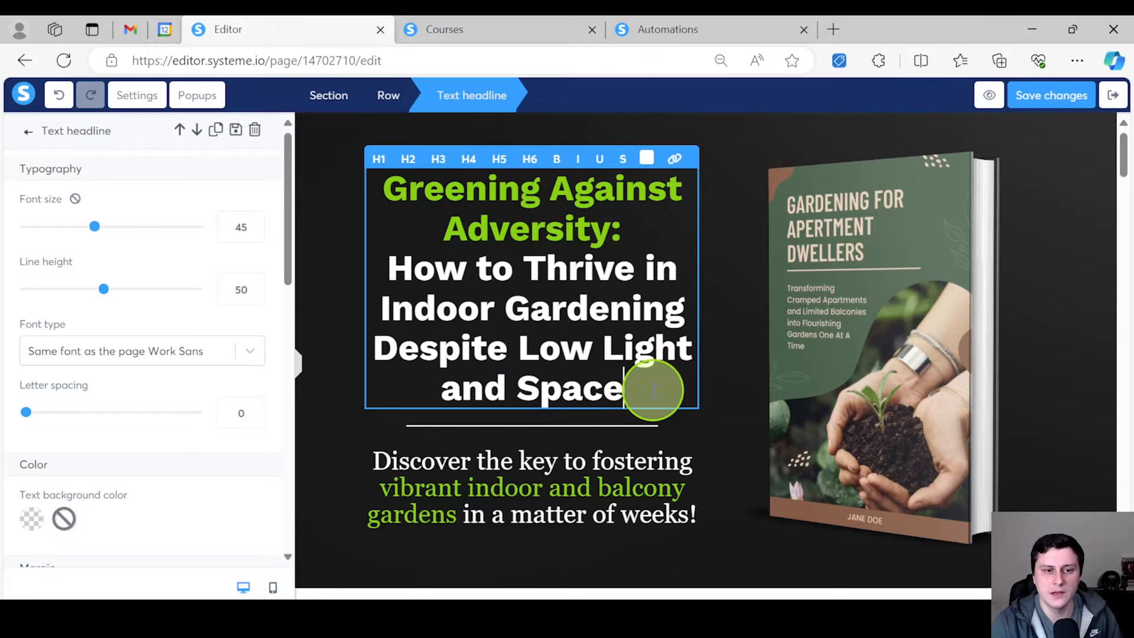
key(Return)
text(sdsdsdsdsd)
key(BackSpace)
key(BackSpace)
key(BackSpace)
key(BackSpace)
key(BackSpace)
key(BackSpace)
key(BackSpace)
key(BackSpace)
key(BackSpace)
key(BackSpace)
key(BackSpace)
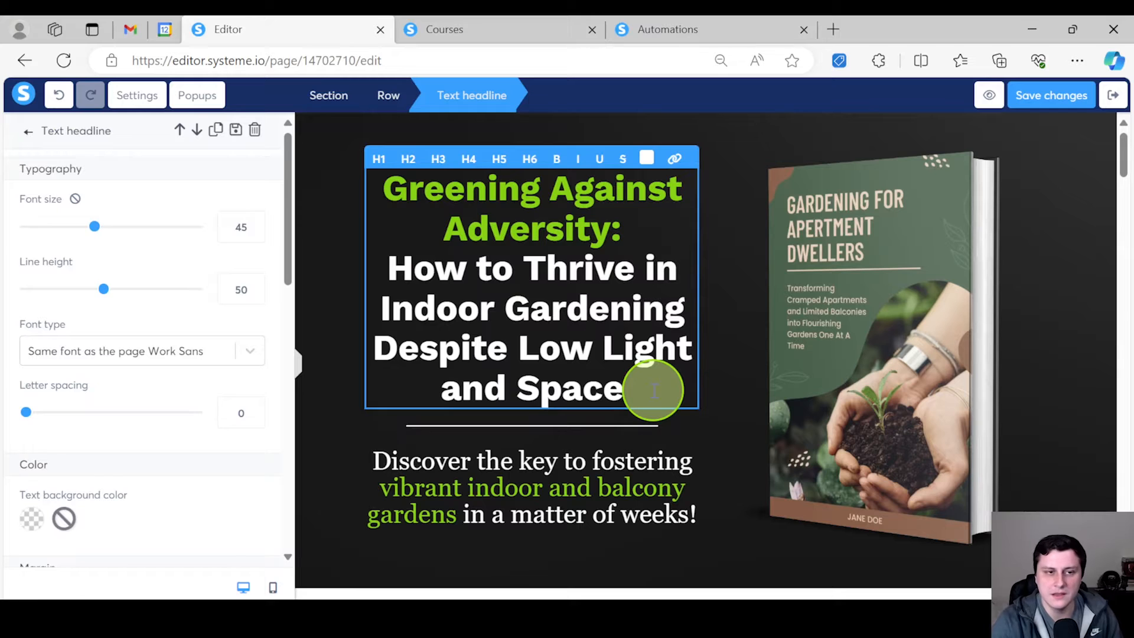
click(807, 509)
Step: Open the introduction text under "Gardening for Apartment Dwellers Guide" for editing and select its second paragraph
scroll(738, 464, down, 5)
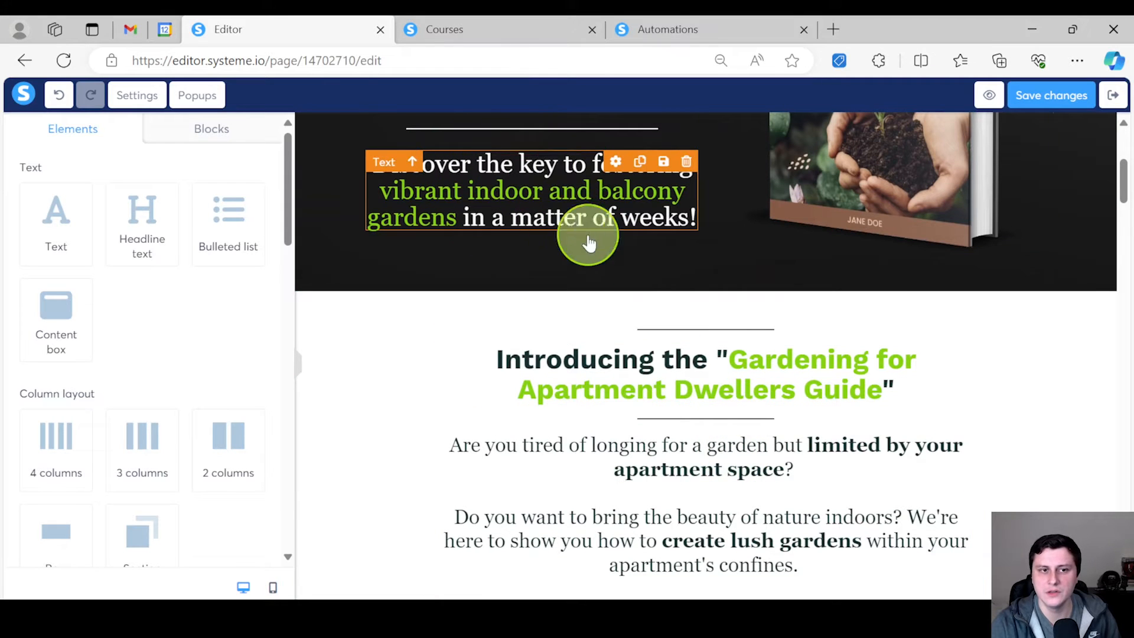
scroll(611, 246, down, 1)
scroll(610, 247, down, 1)
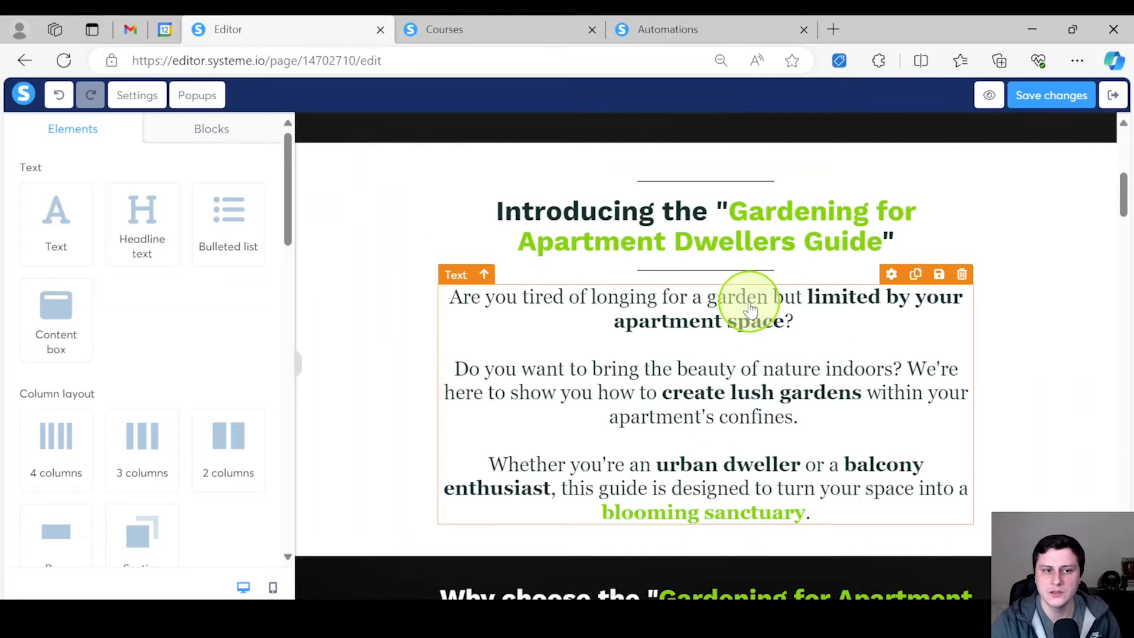
click(730, 302)
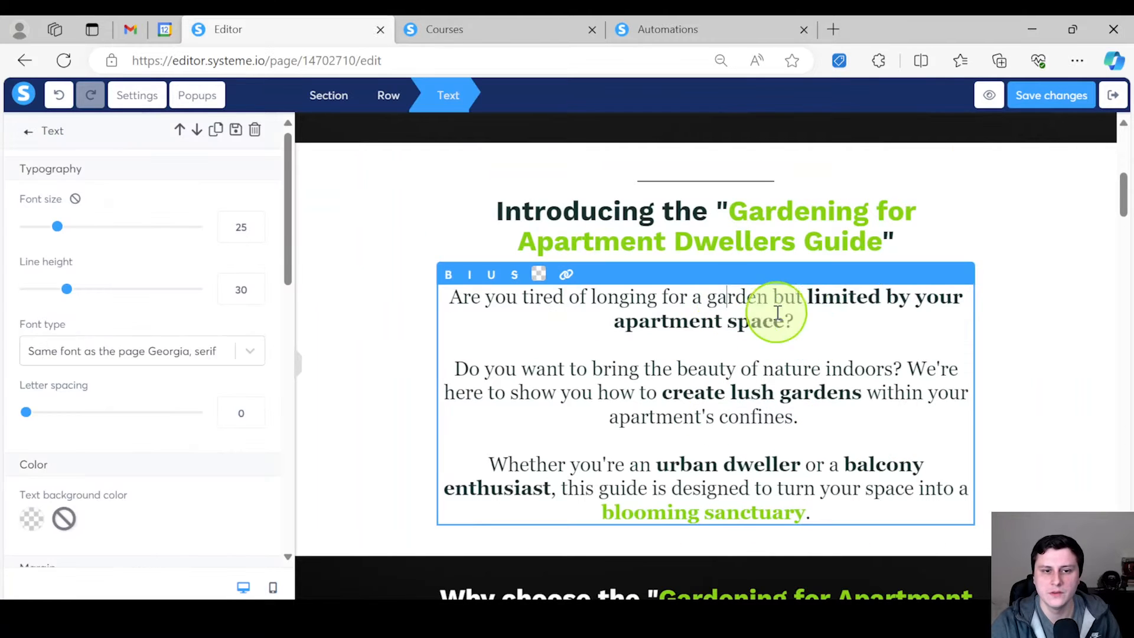
drag(797, 320, 479, 318)
click(628, 370)
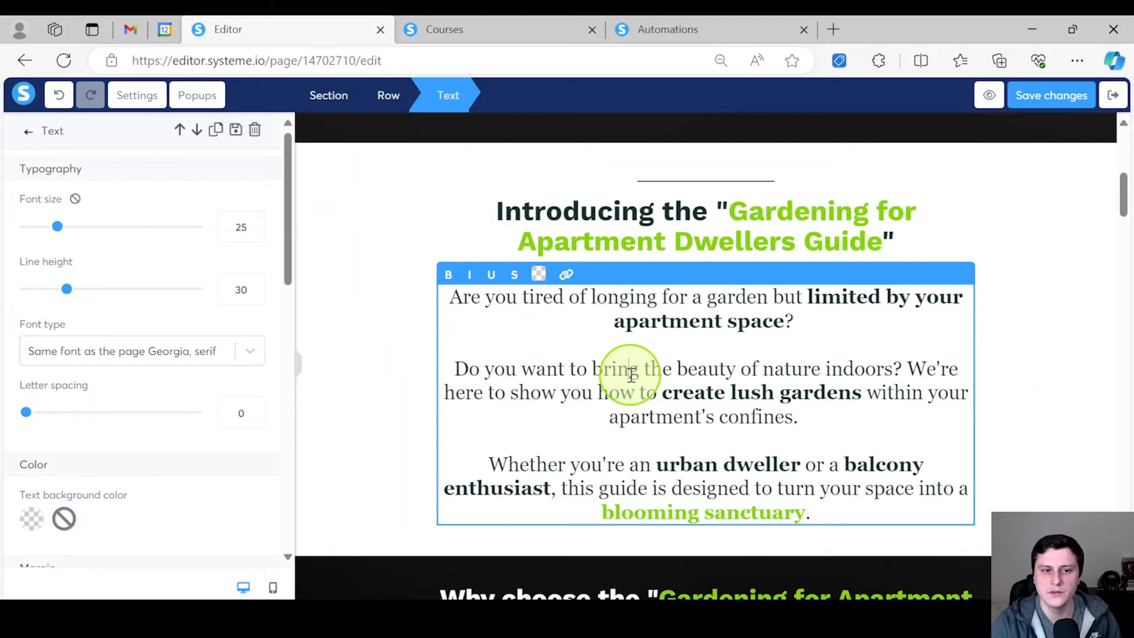
triple_click(578, 383)
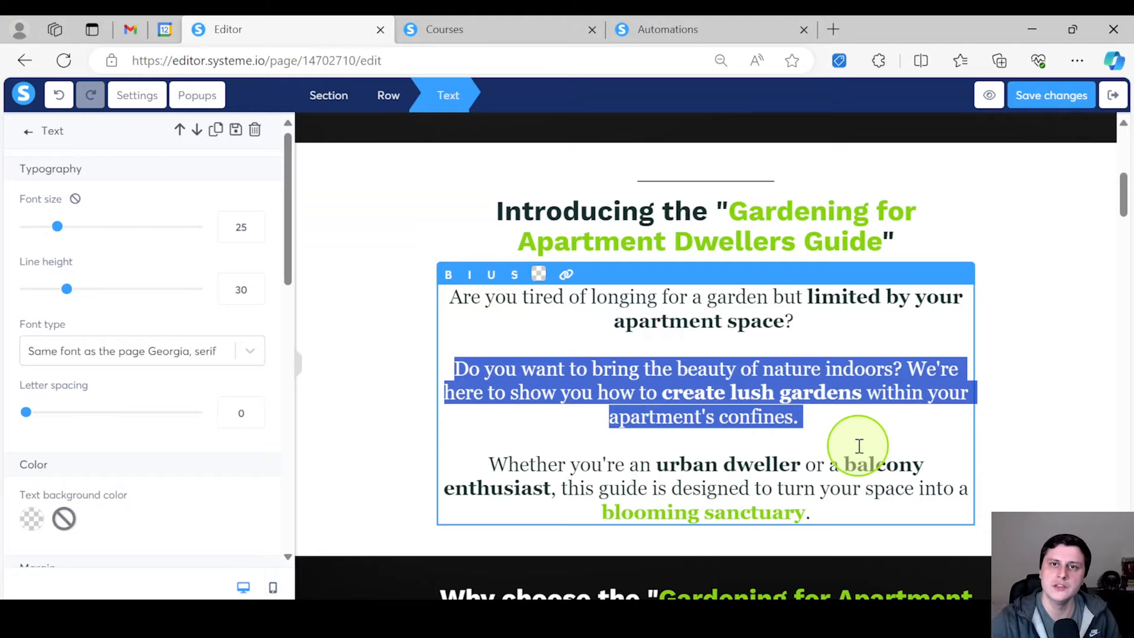
scroll(372, 362, down, 3)
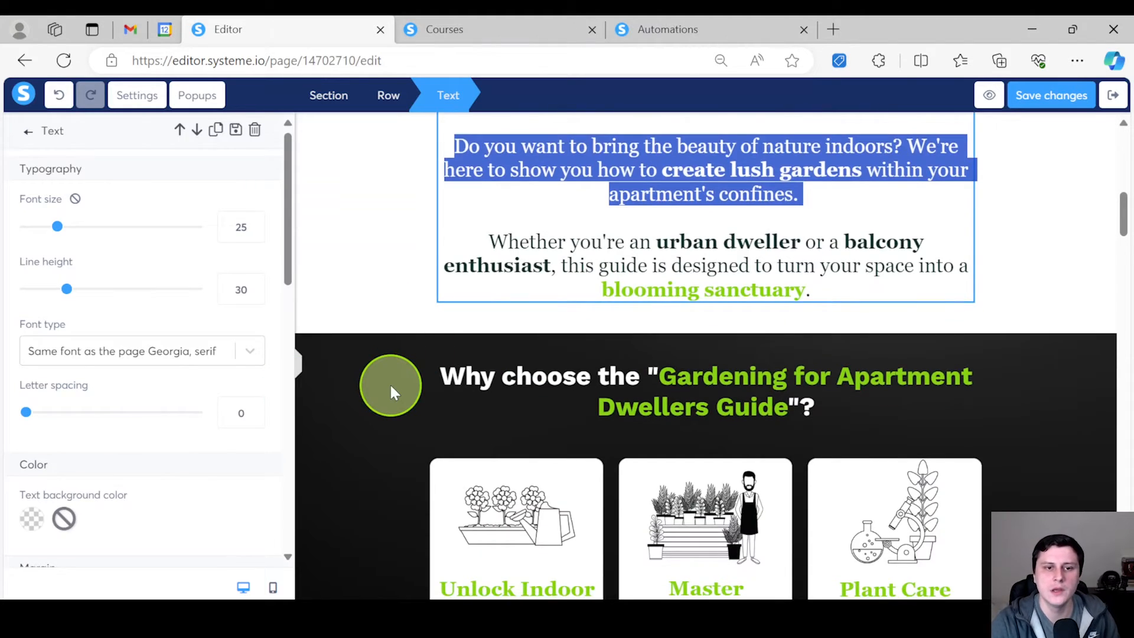
click(390, 391)
Step: Open the settings of the image on the "Plant Care Expertise" card
scroll(390, 387, down, 3)
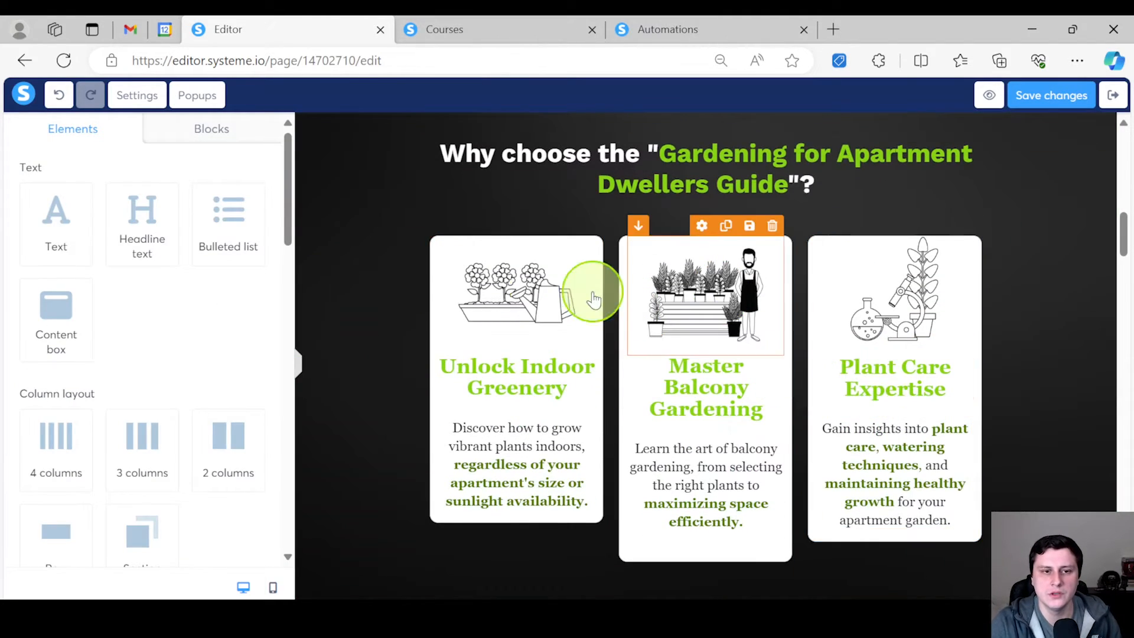
click(955, 308)
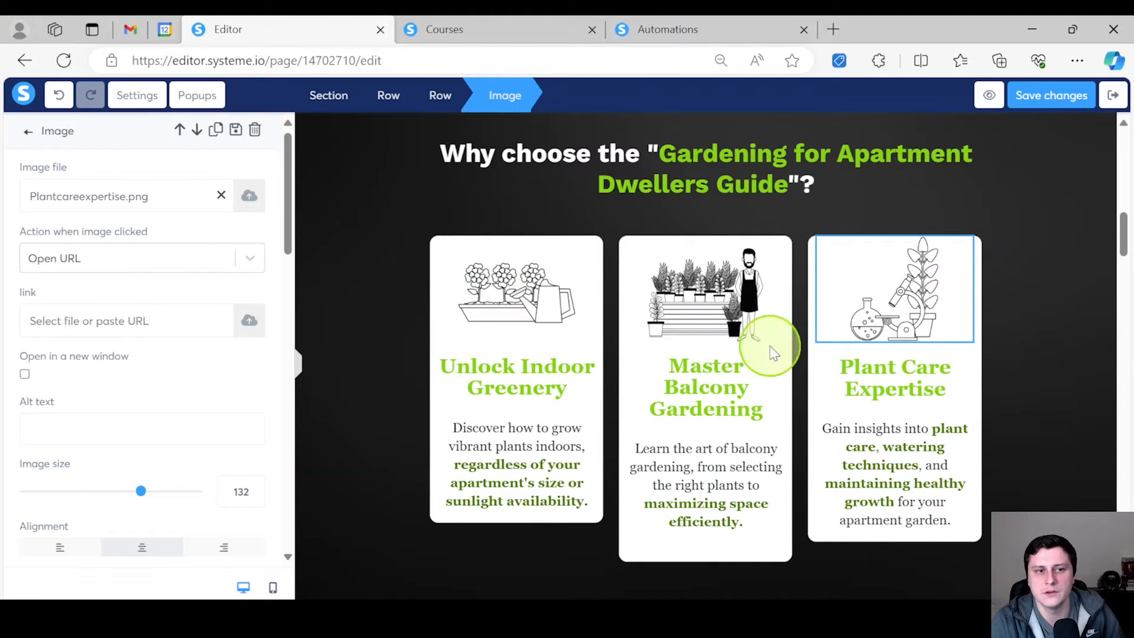
Step: Delete the image on the "Plant Care Expertise" card and undo the deletion
click(905, 287)
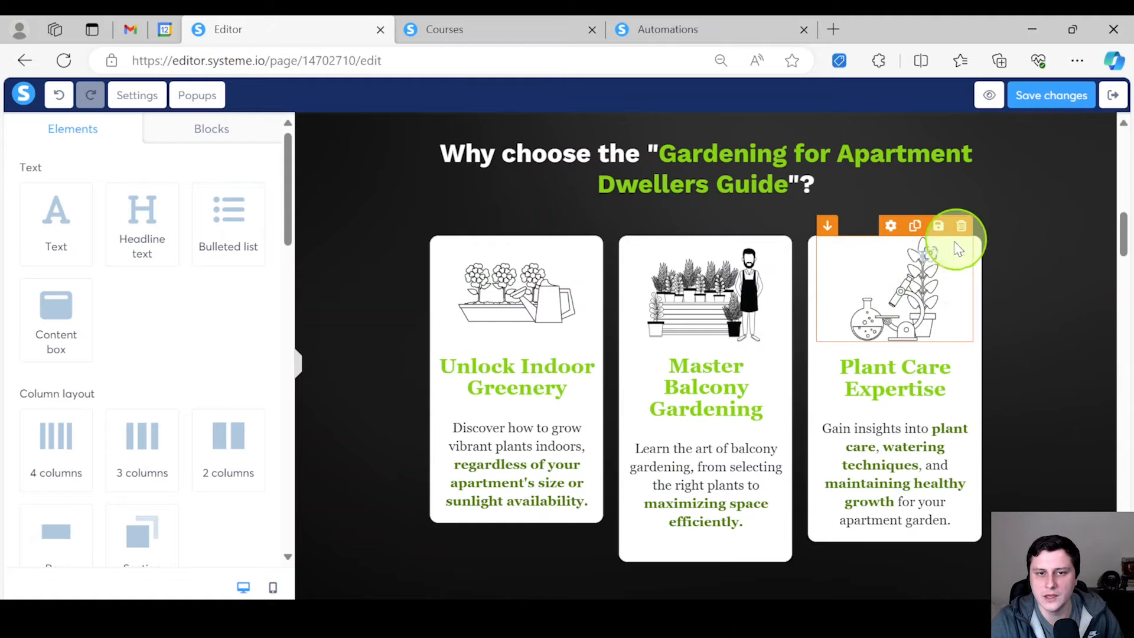
click(962, 226)
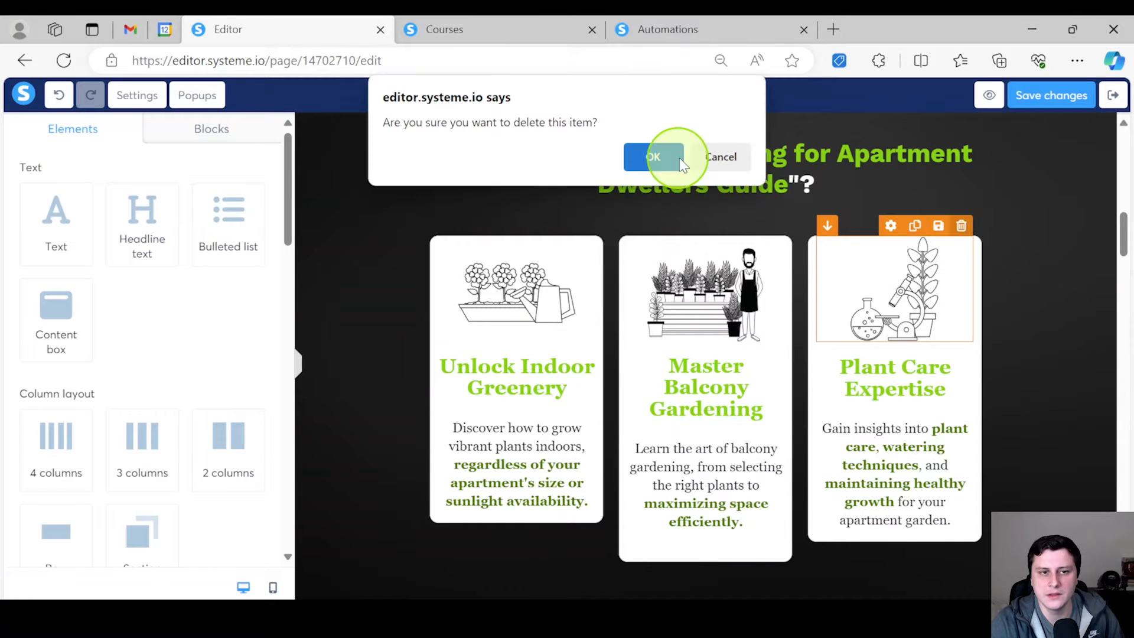
click(656, 154)
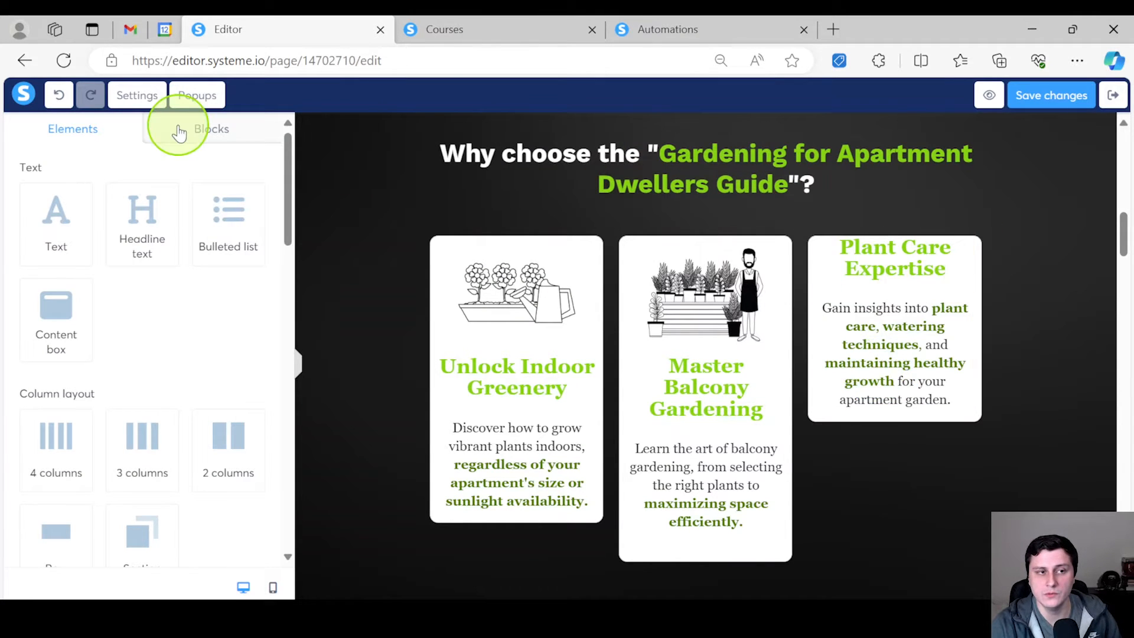
click(55, 97)
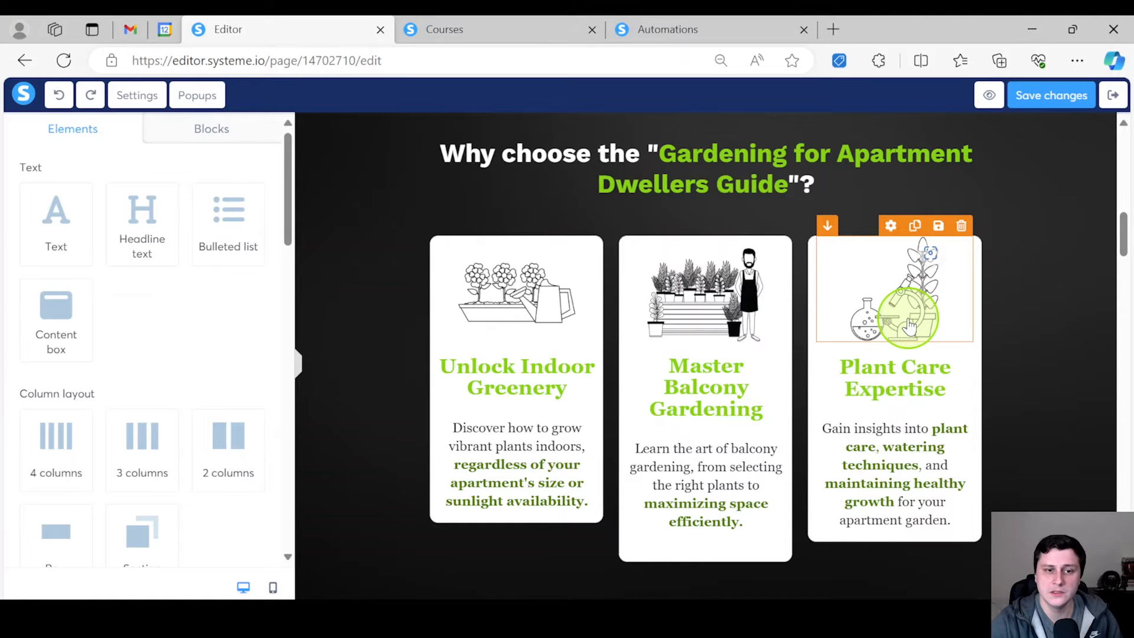
Step: Set the countdown type of the timer under the "Limited Time Offer" heading to Fixed time and date
scroll(908, 325, down, 5)
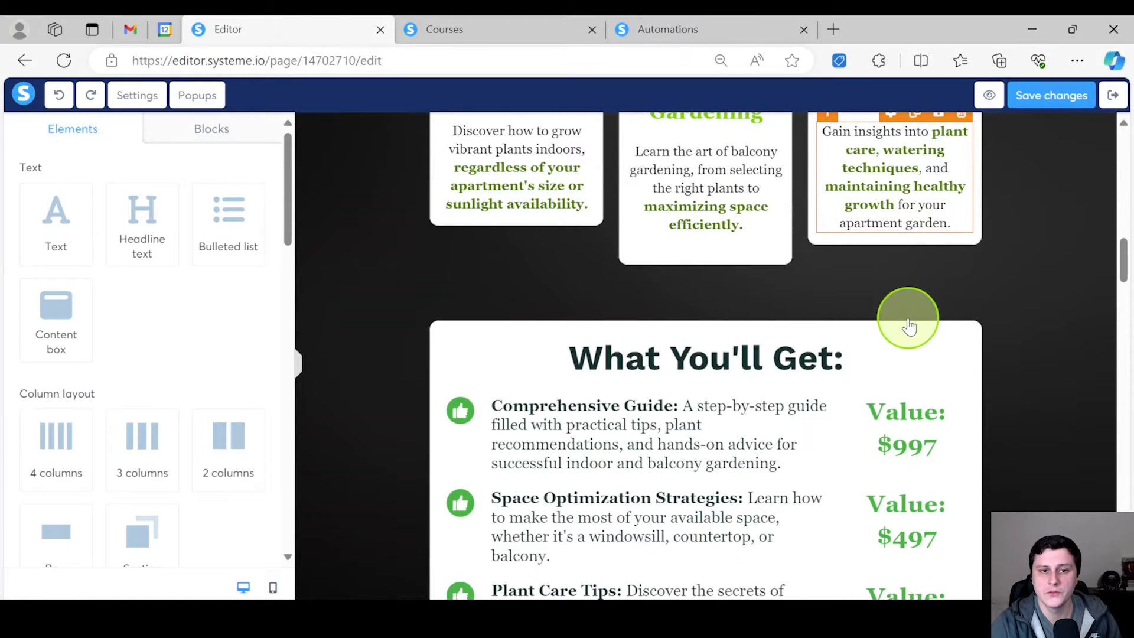
scroll(908, 326, down, 4)
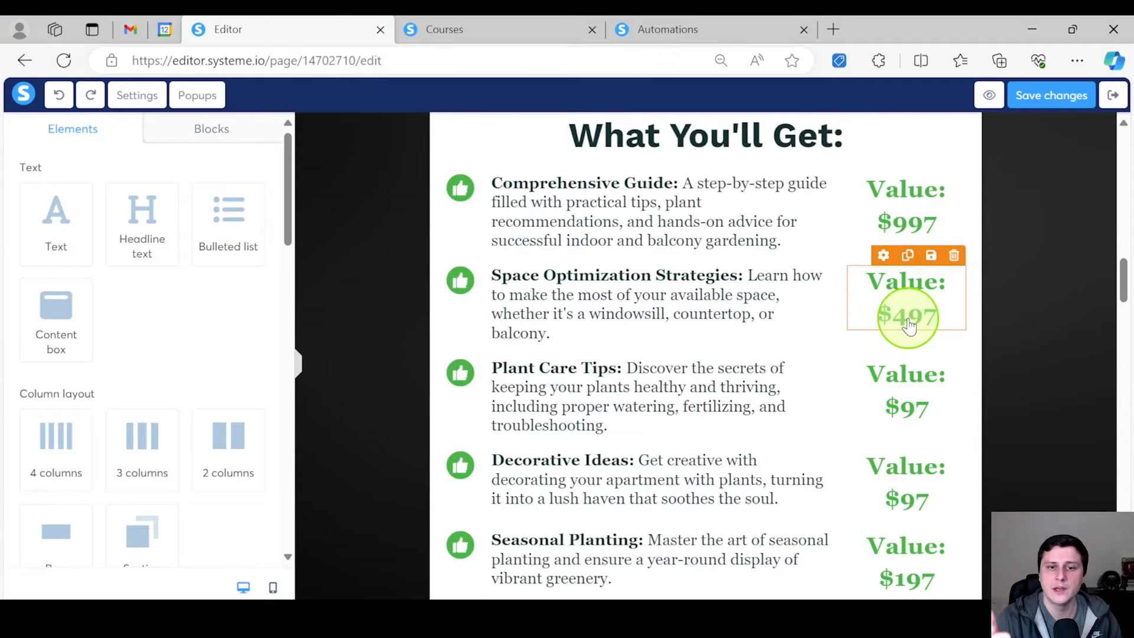
scroll(908, 326, down, 16)
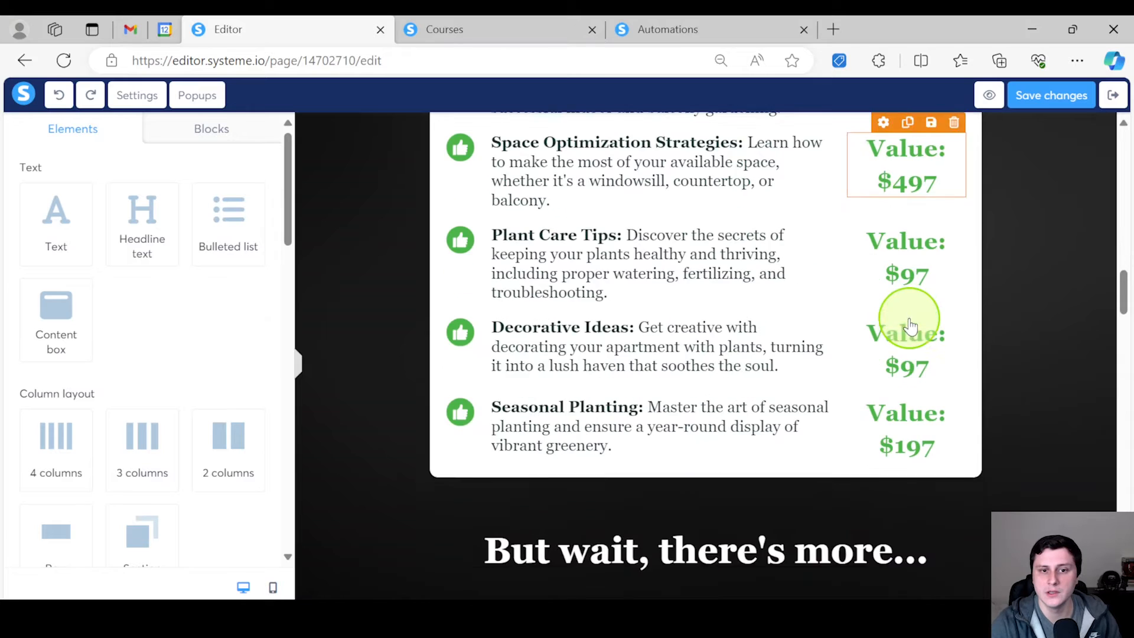
scroll(907, 339, down, 4)
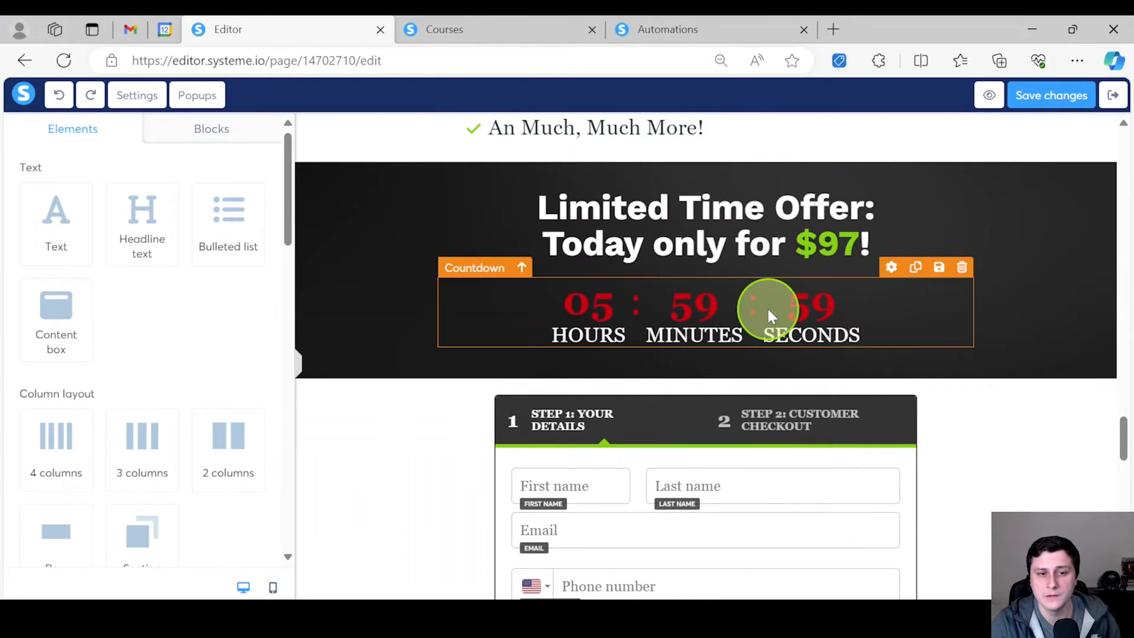
click(769, 316)
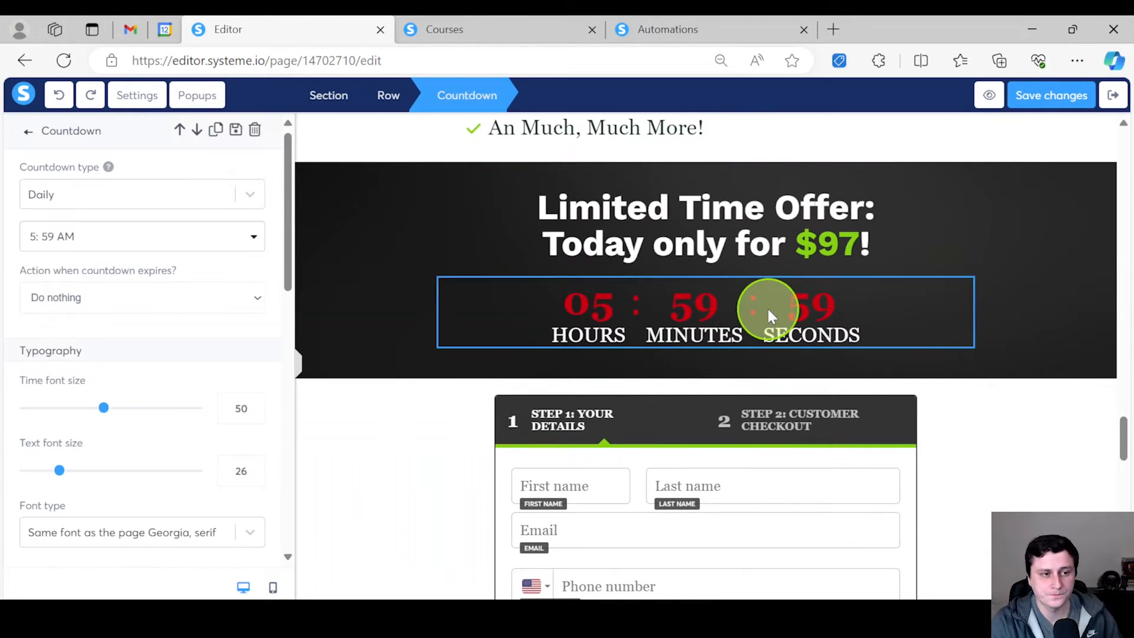
click(79, 187)
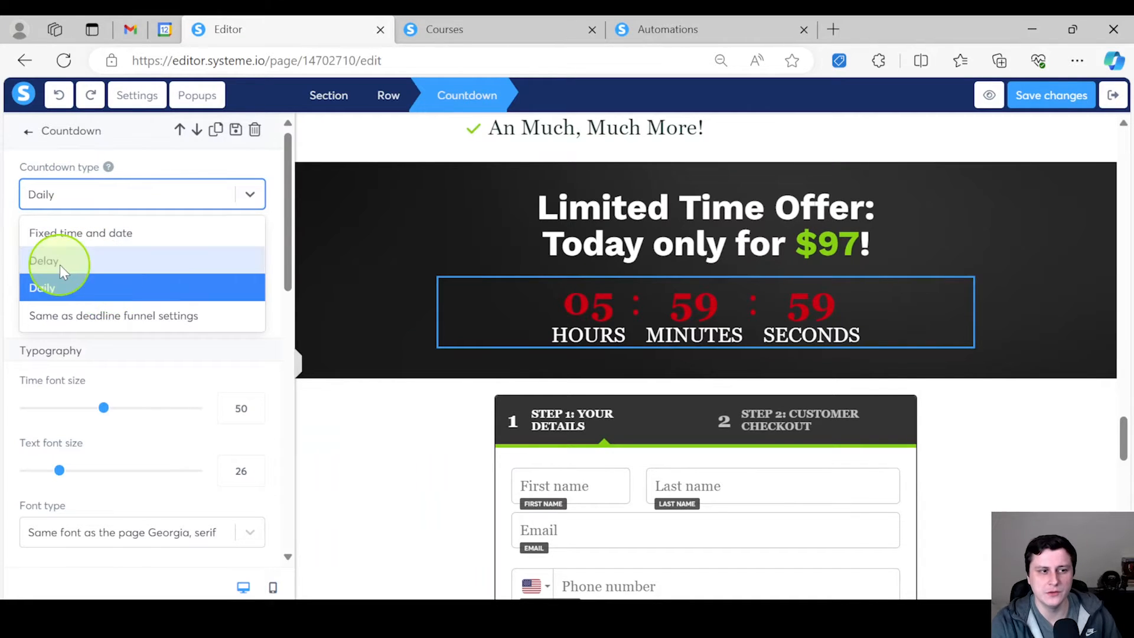
click(324, 396)
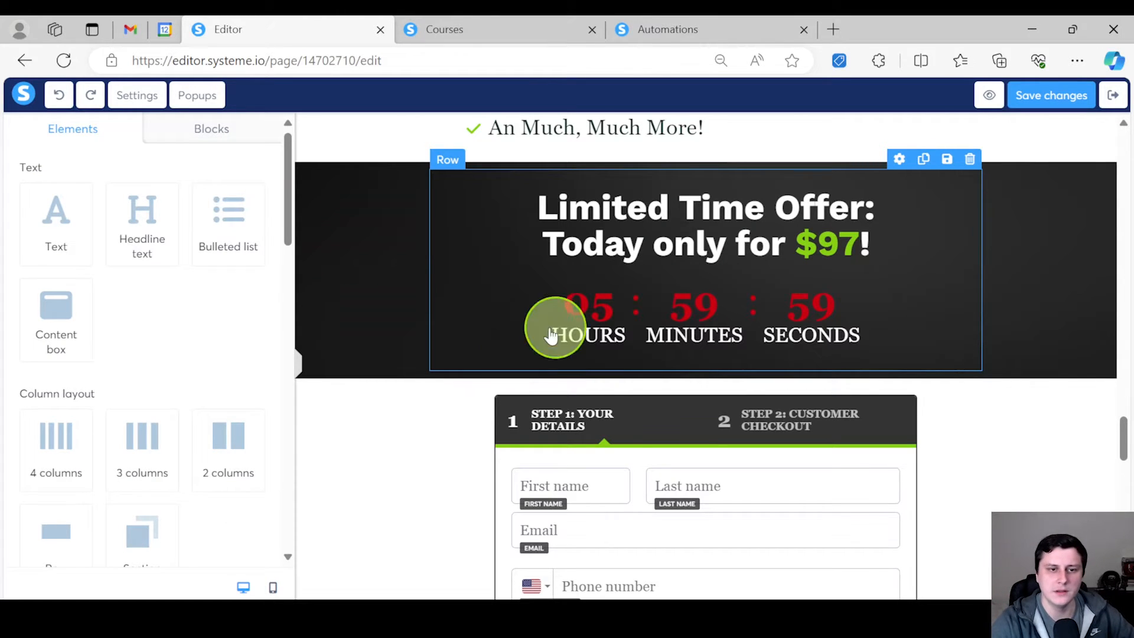
click(663, 308)
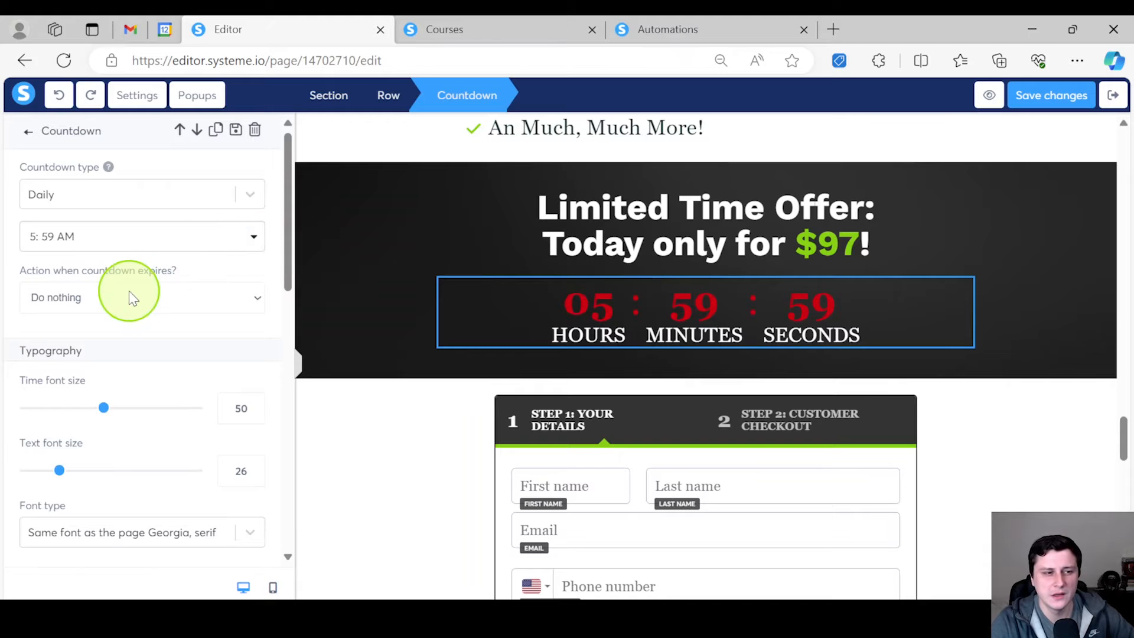
click(72, 194)
click(118, 230)
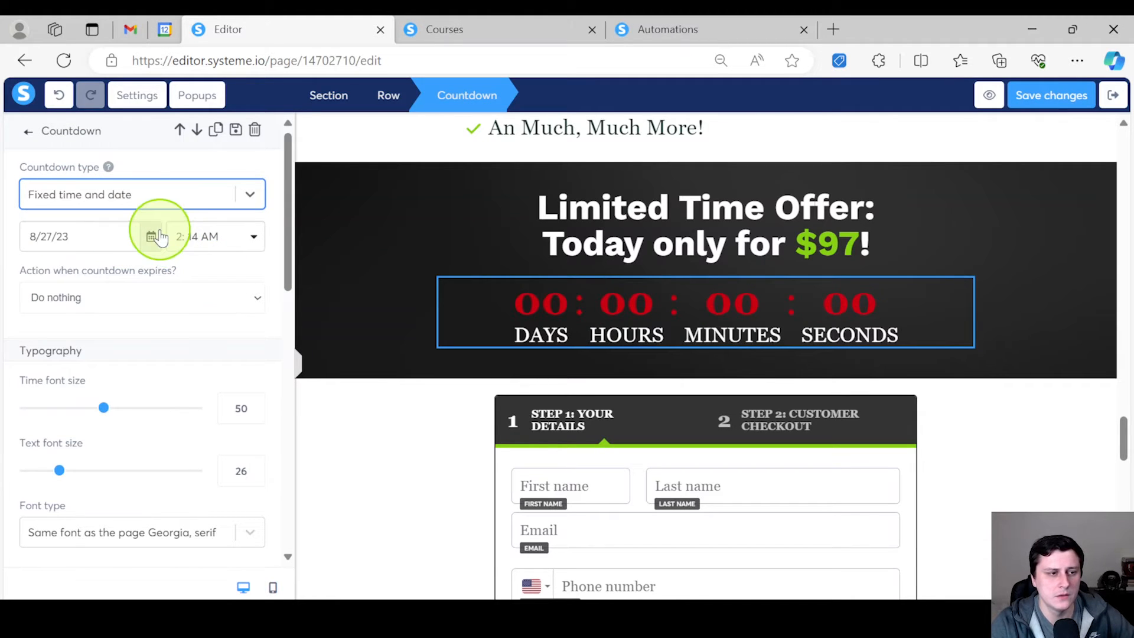
Step: Set the action for when the Limited Time Offer countdown expires to Redirect to URL
click(87, 296)
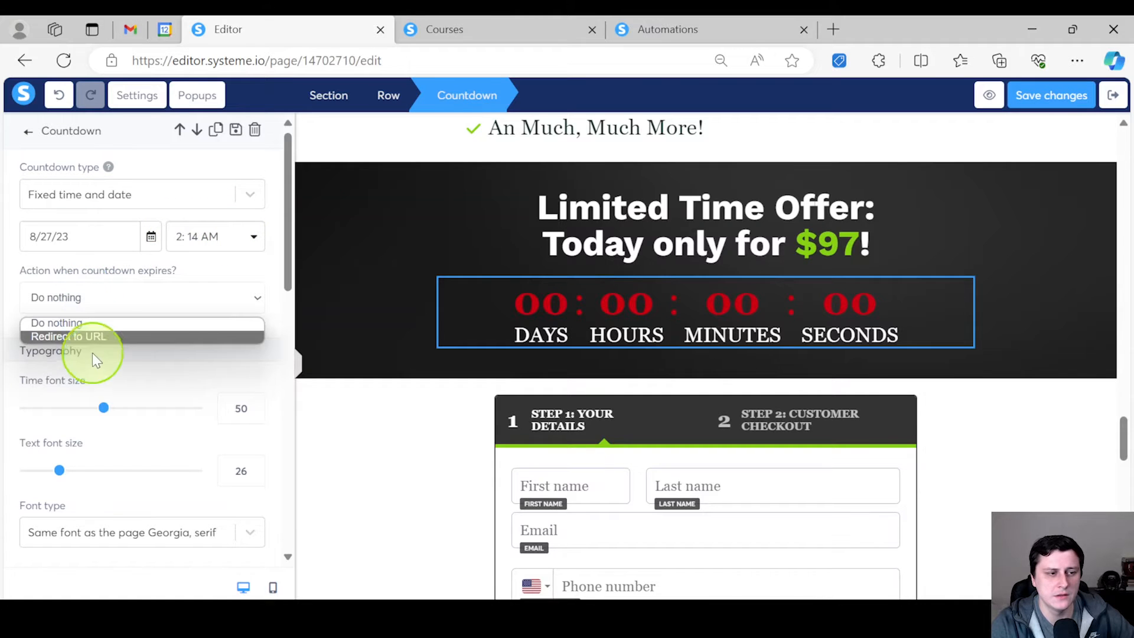
click(86, 336)
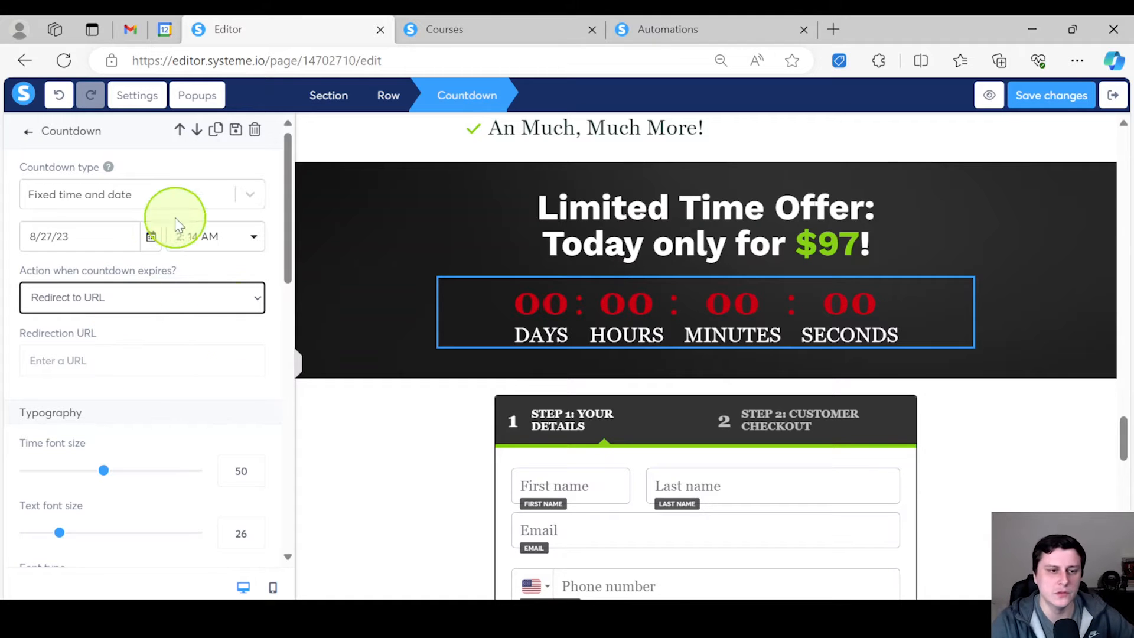
click(560, 390)
Step: Examine the two-step payment form, the closing money-back guarantee text and the bonus lists on the sales page
scroll(537, 388, down, 7)
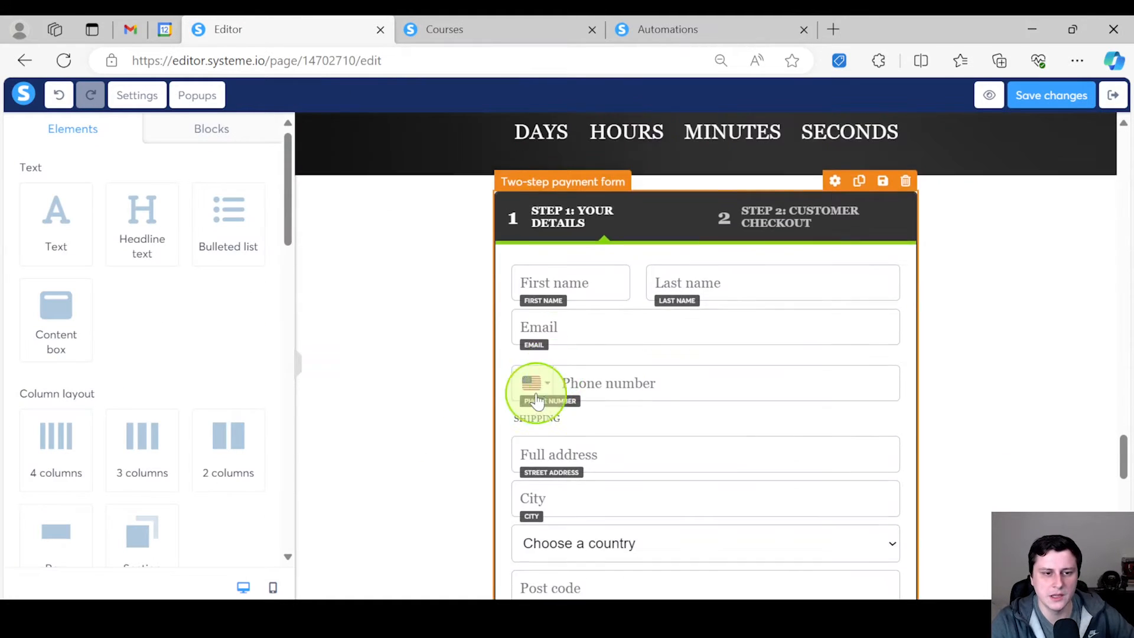
scroll(945, 384, up, 3)
mouse_move(860, 345)
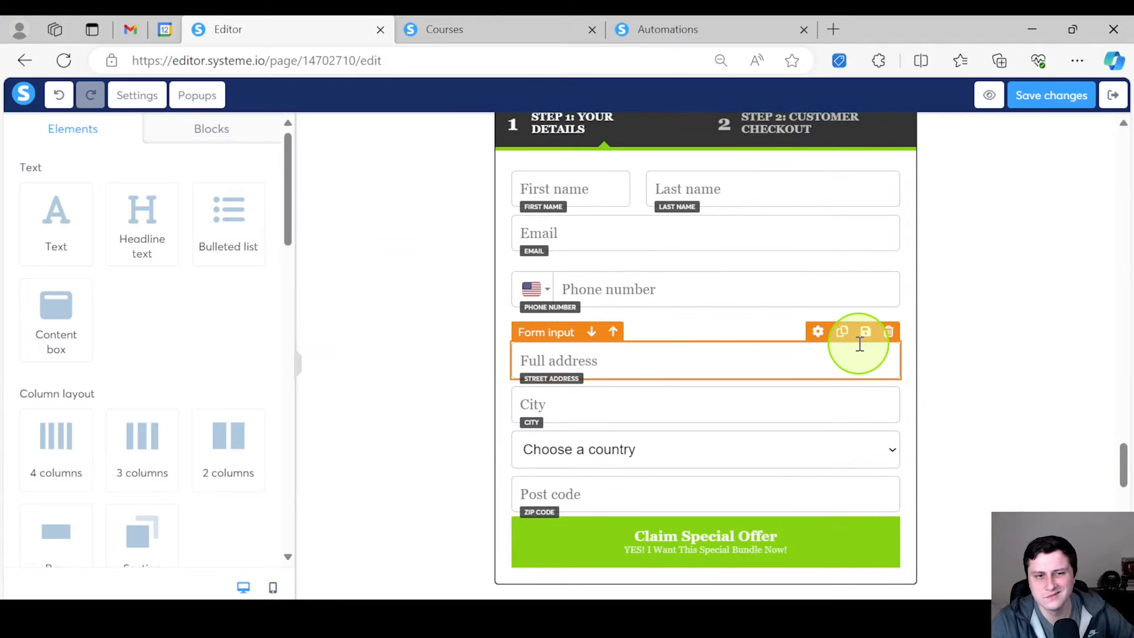
scroll(860, 343, up, 2)
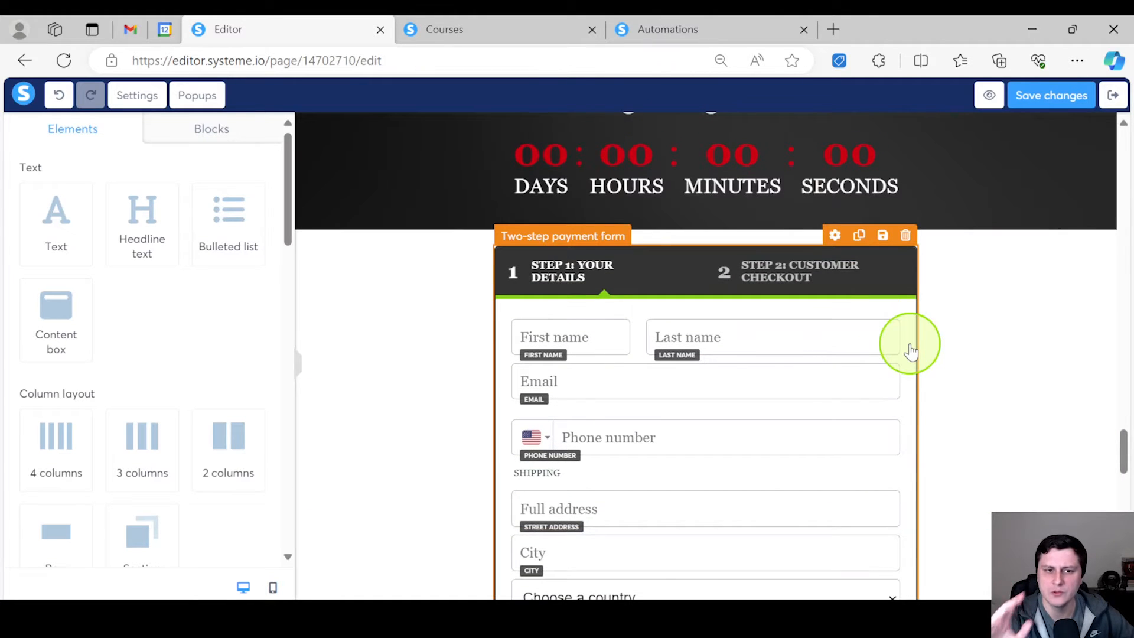
scroll(815, 425, down, 1)
scroll(1000, 309, down, 3)
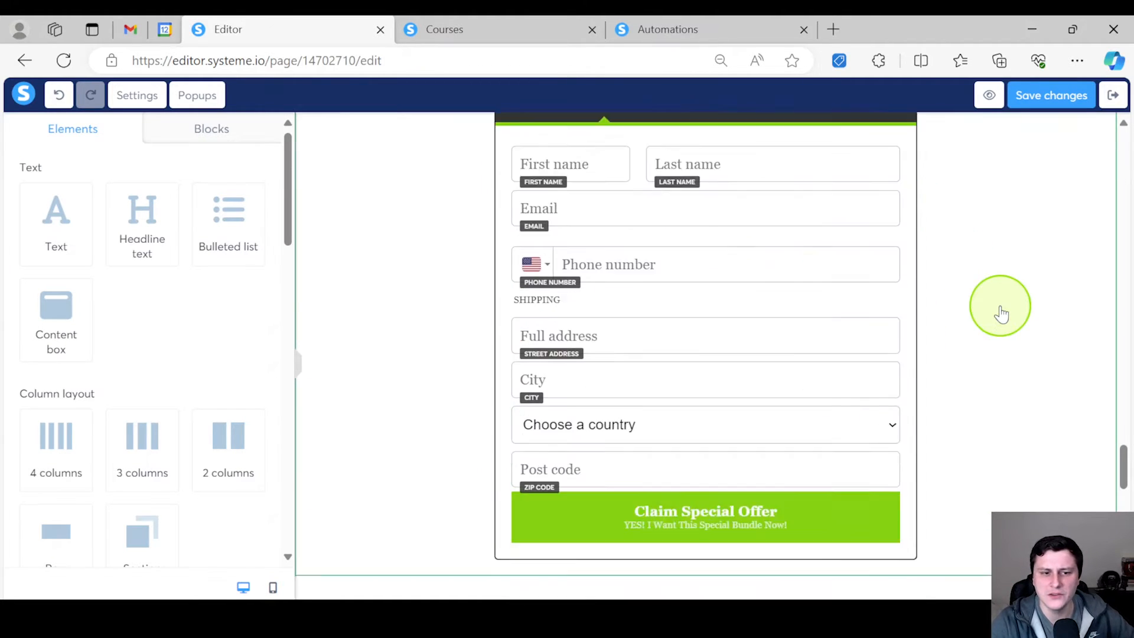
scroll(1000, 311, down, 2)
scroll(562, 228, up, 6)
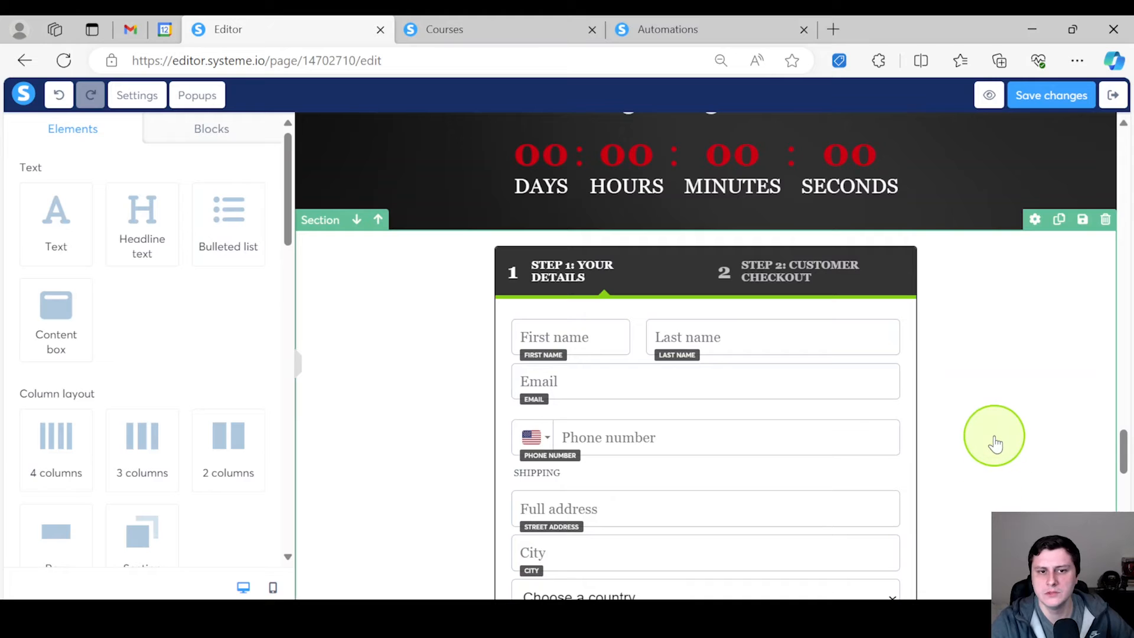
scroll(996, 444, down, 10)
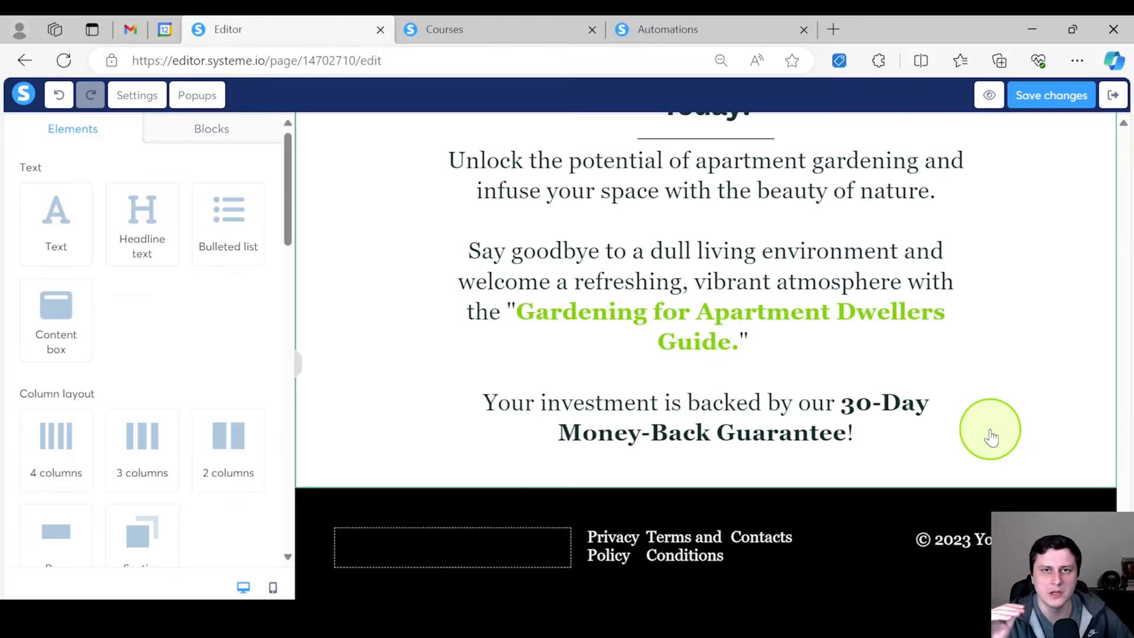
scroll(991, 437, up, 10)
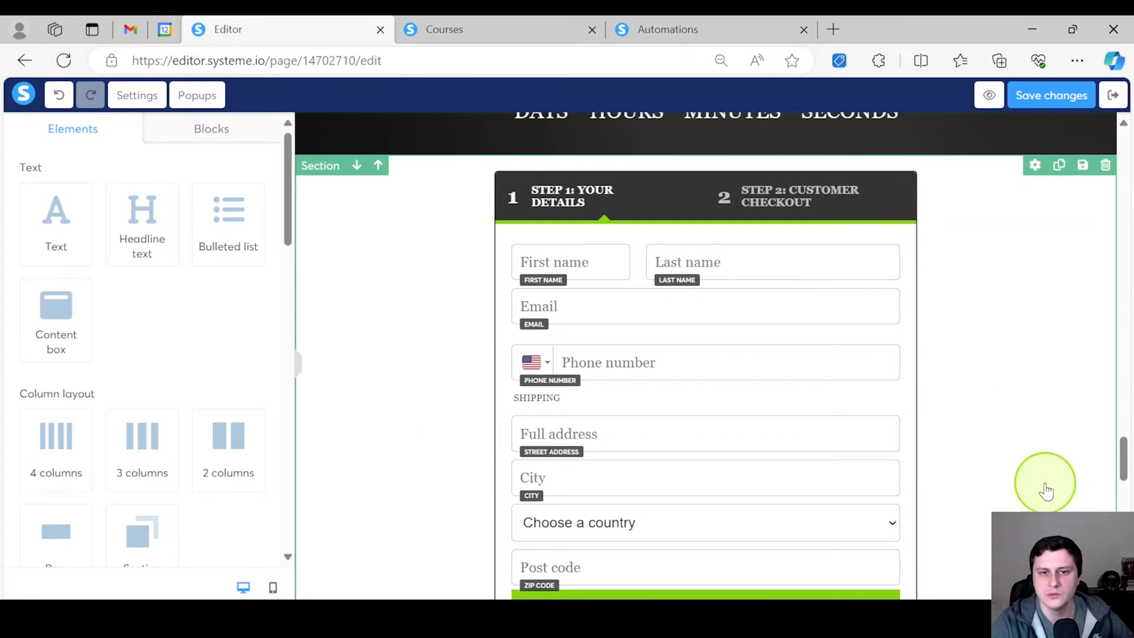
scroll(964, 410, up, 10)
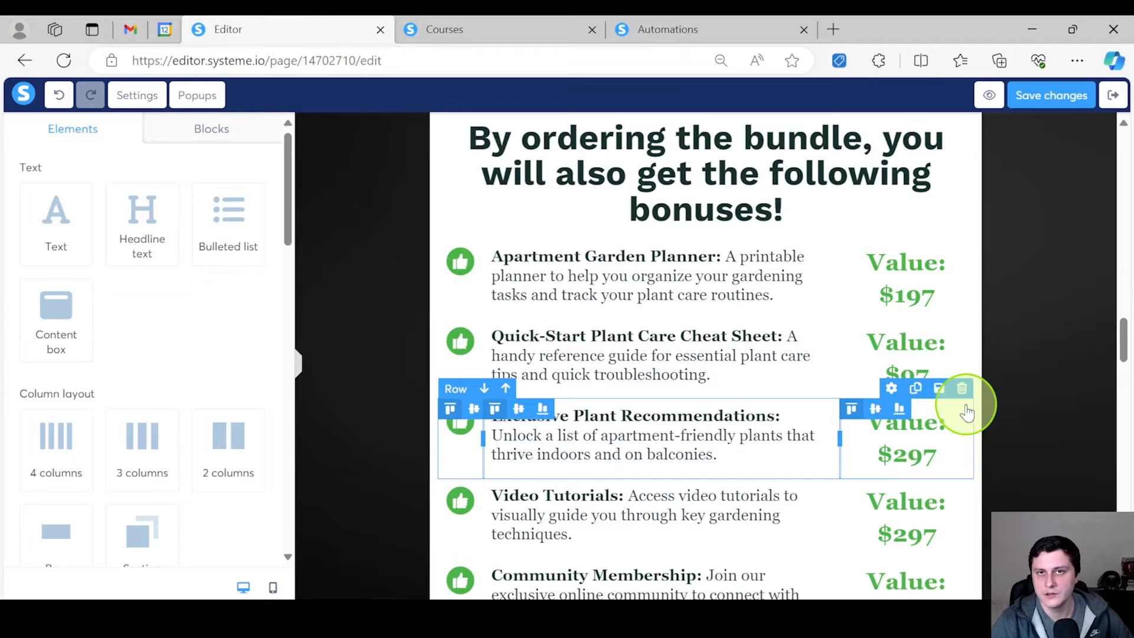
scroll(967, 412, up, 5)
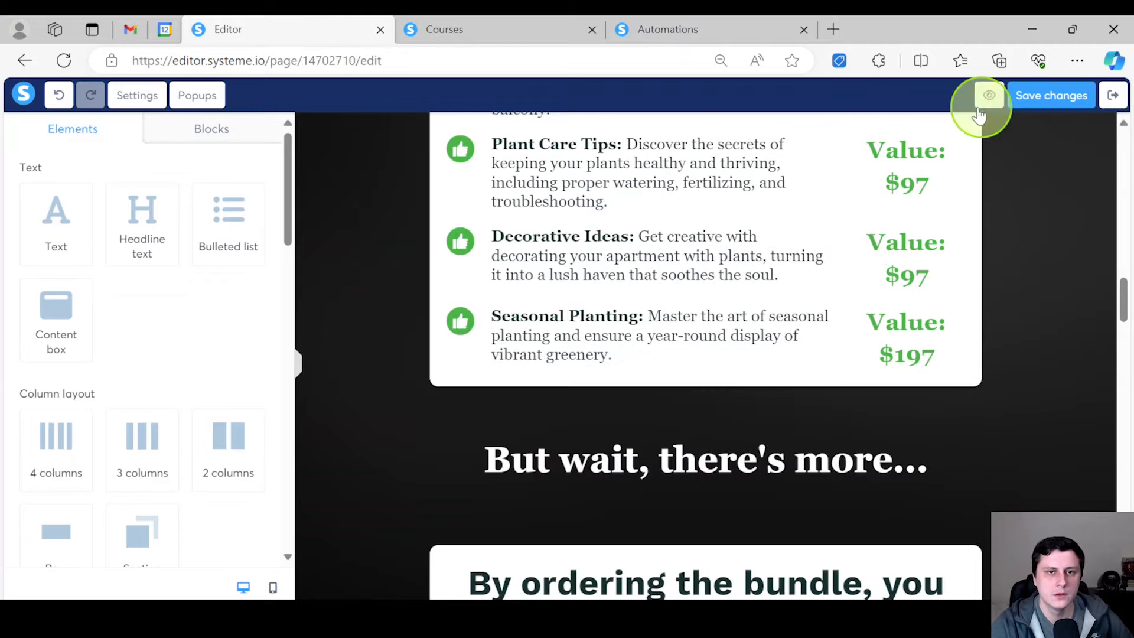
Step: Save the sales page, leave its editor and open the funnel's Thank You Page for editing
click(1060, 96)
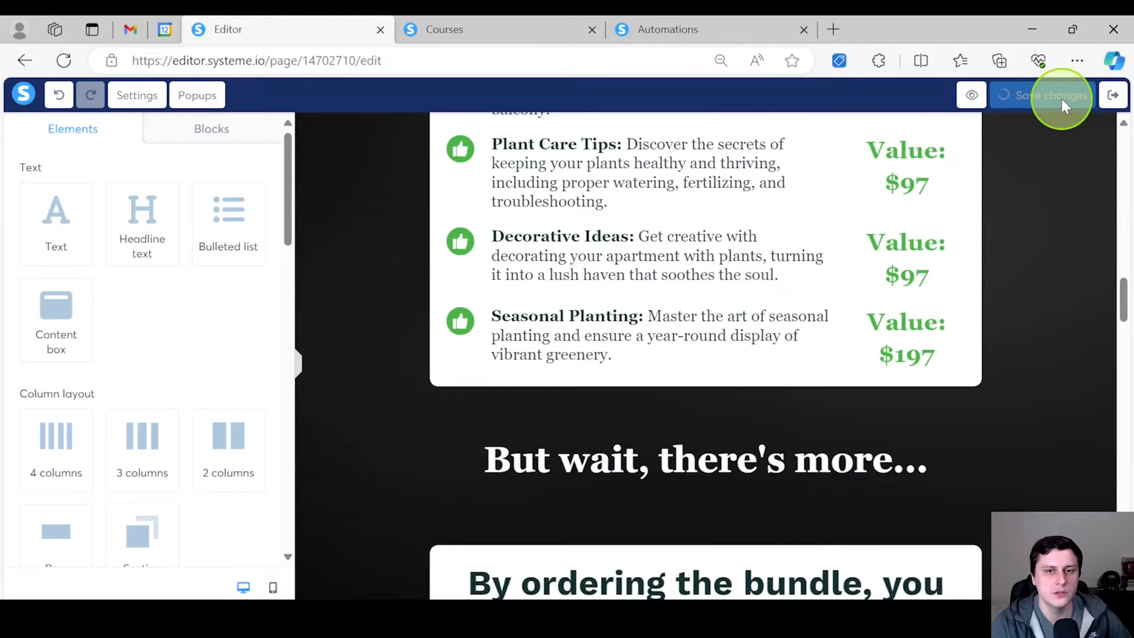
click(1113, 95)
click(962, 356)
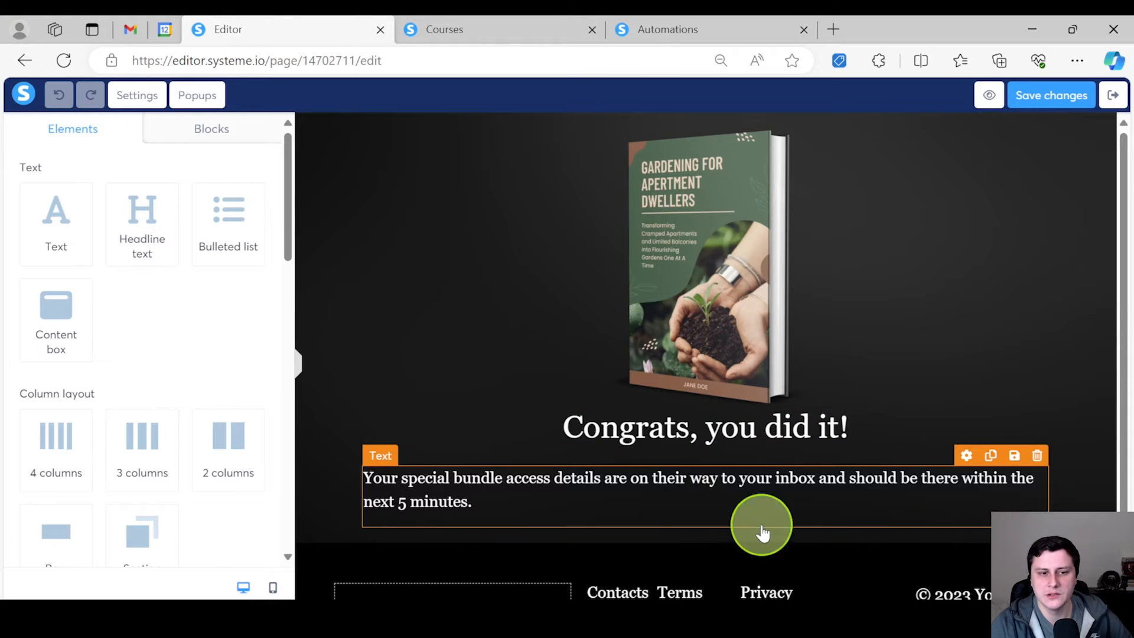
Step: Add a separate paragraph below the access details text reading "In case of any questions, email me at" followed by a placeholder e-mail address
click(529, 504)
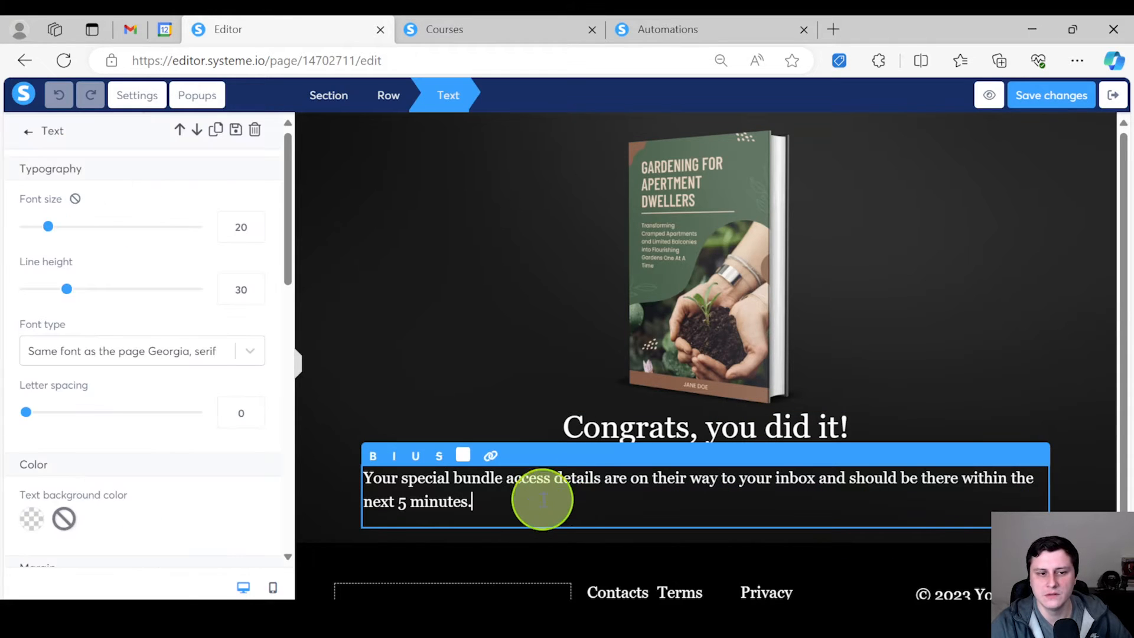
key(Return)
key(Return)
text(In case of any questions, email me at xxxx@xxxx.cp,)
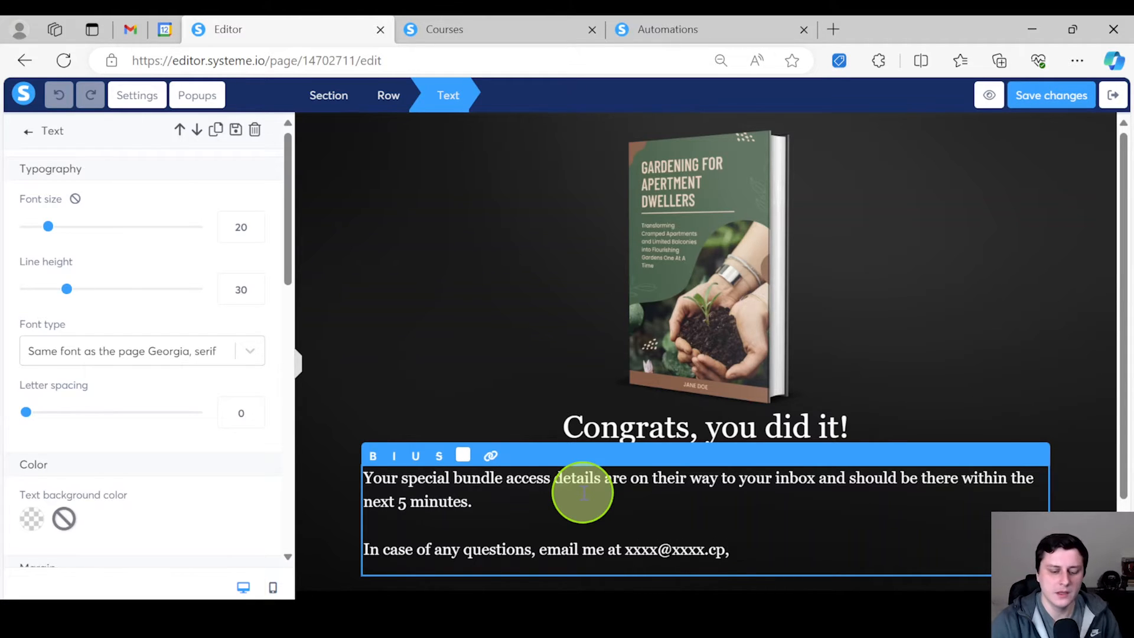
key(BackSpace)
key(BackSpace)
text(om)
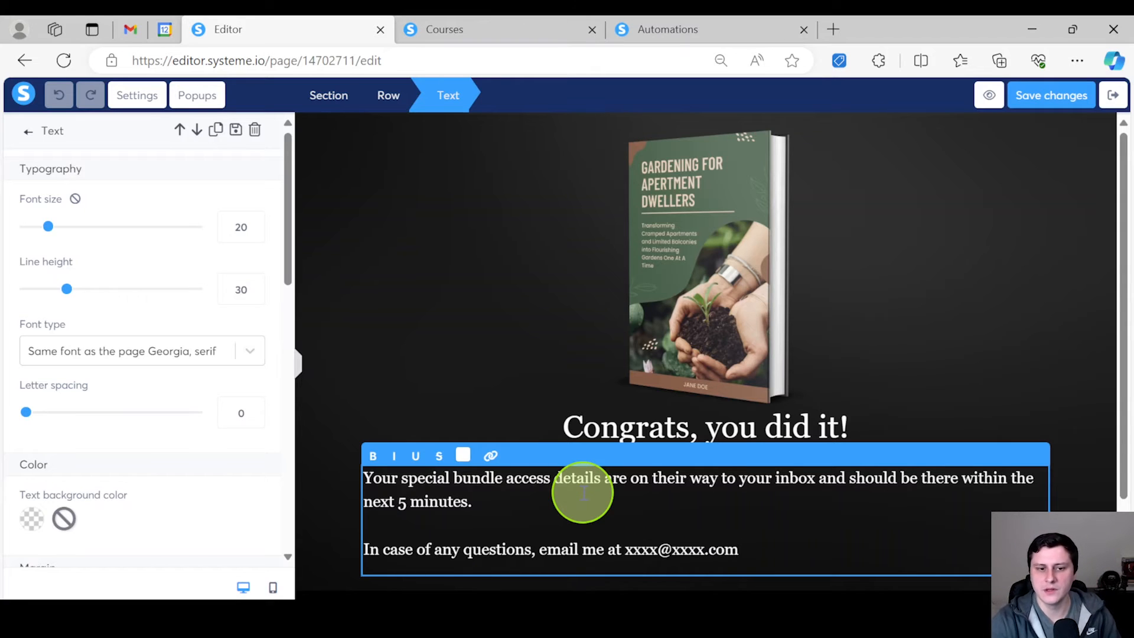
key(BackSpace)
text(n)
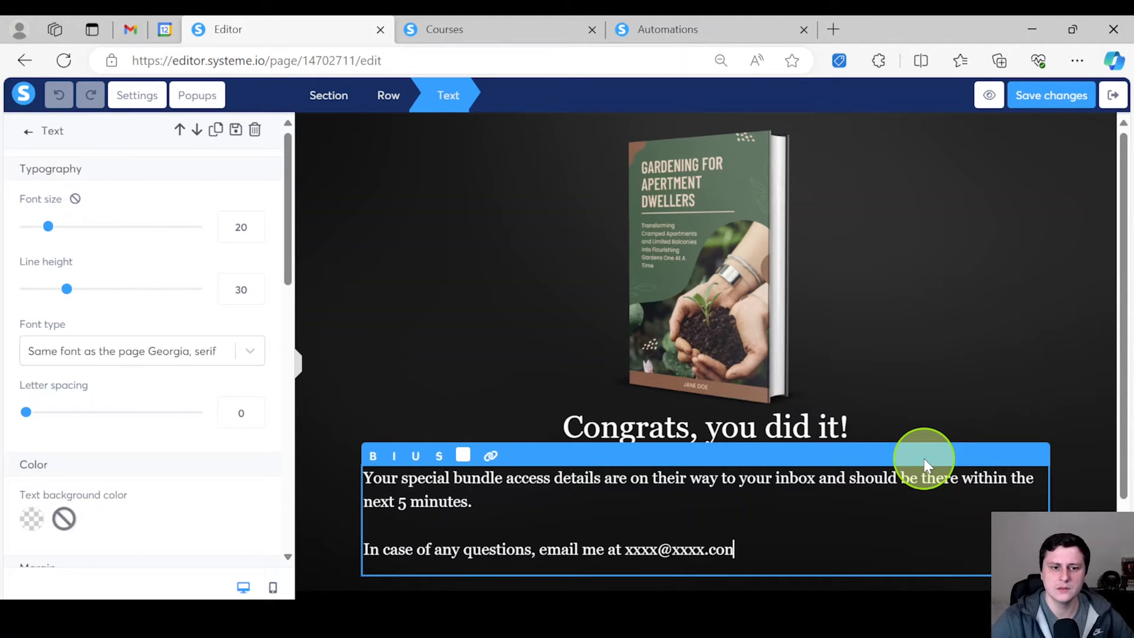
key(BackSpace)
text(n)
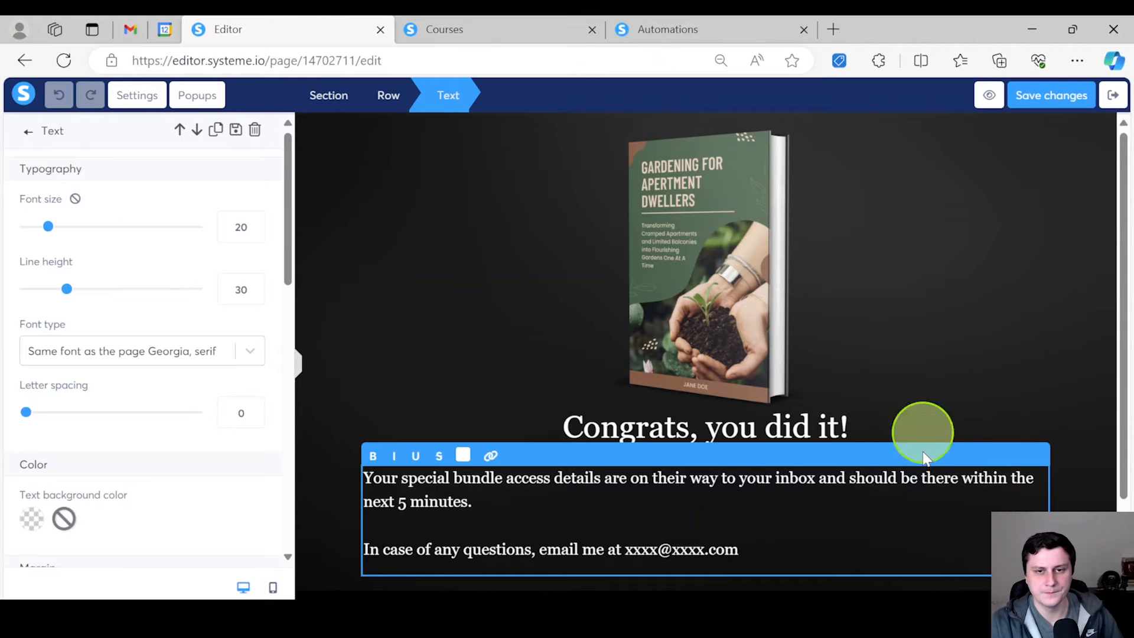
Step: Exit the Thank You Page editor to the funnel overview and close the Courses and Automations browser tabs
click(1108, 95)
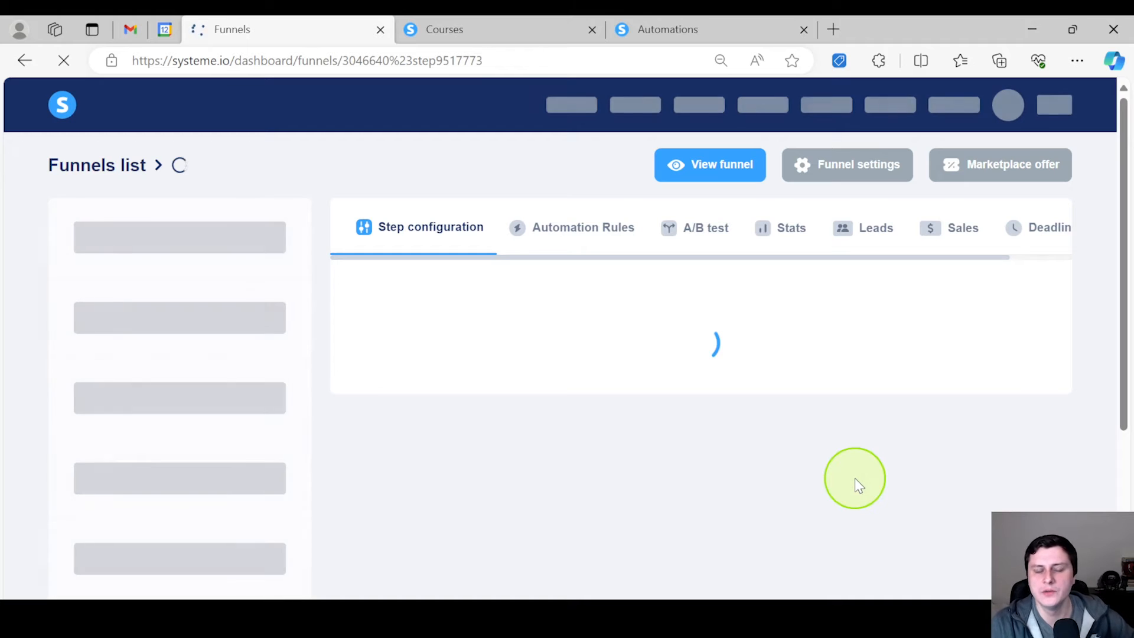
scroll(855, 478, down, 2)
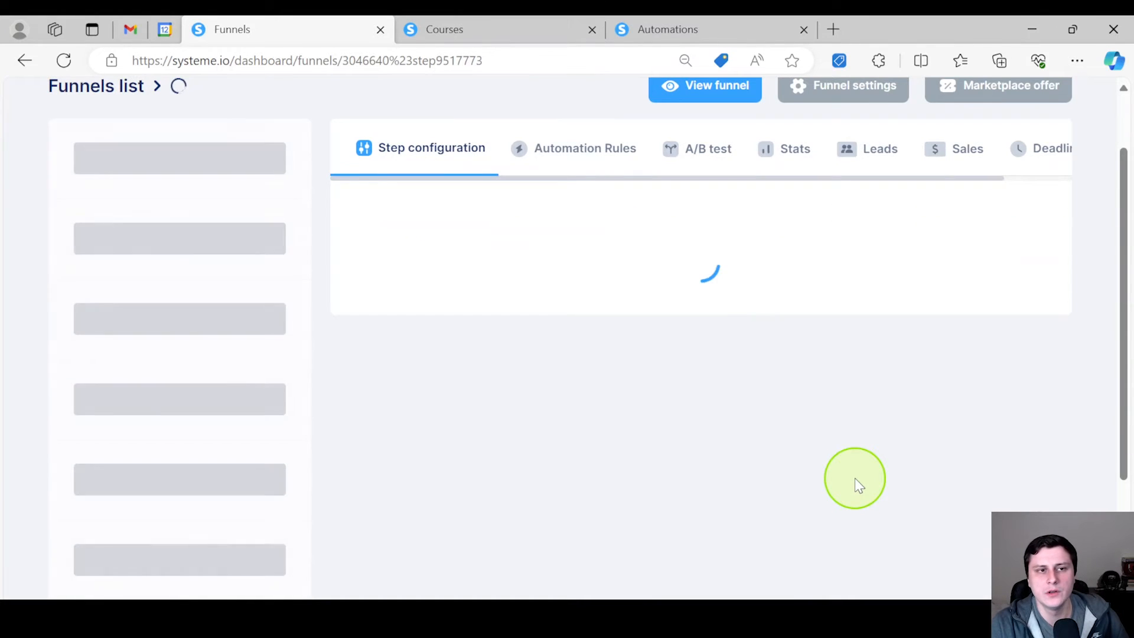
middle_click(479, 30)
middle_click(480, 30)
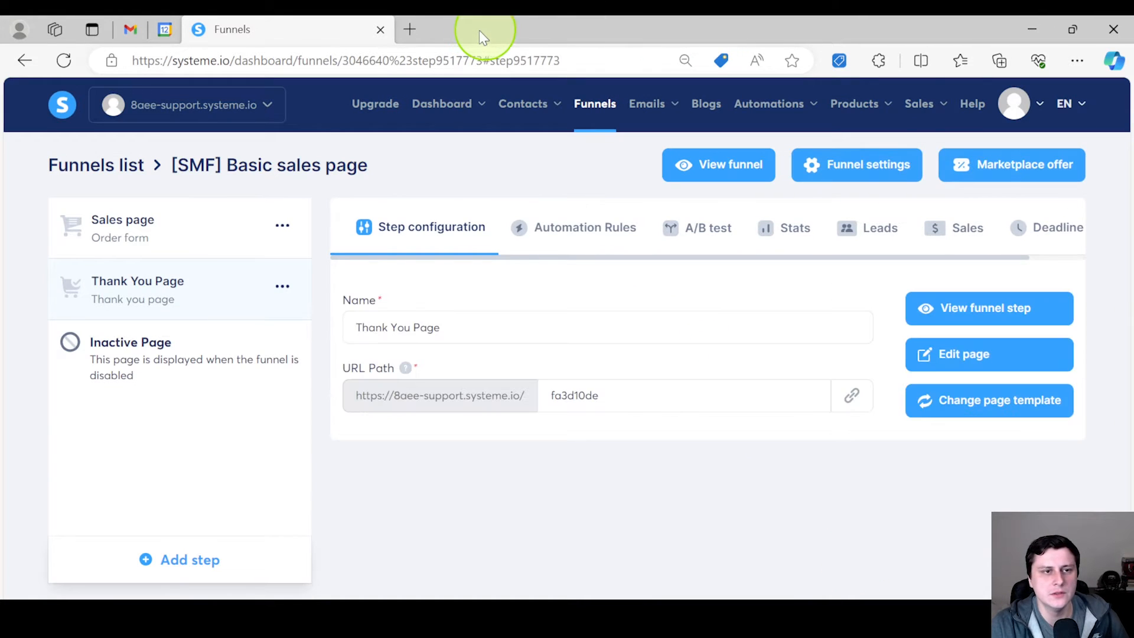
mouse_move(841, 115)
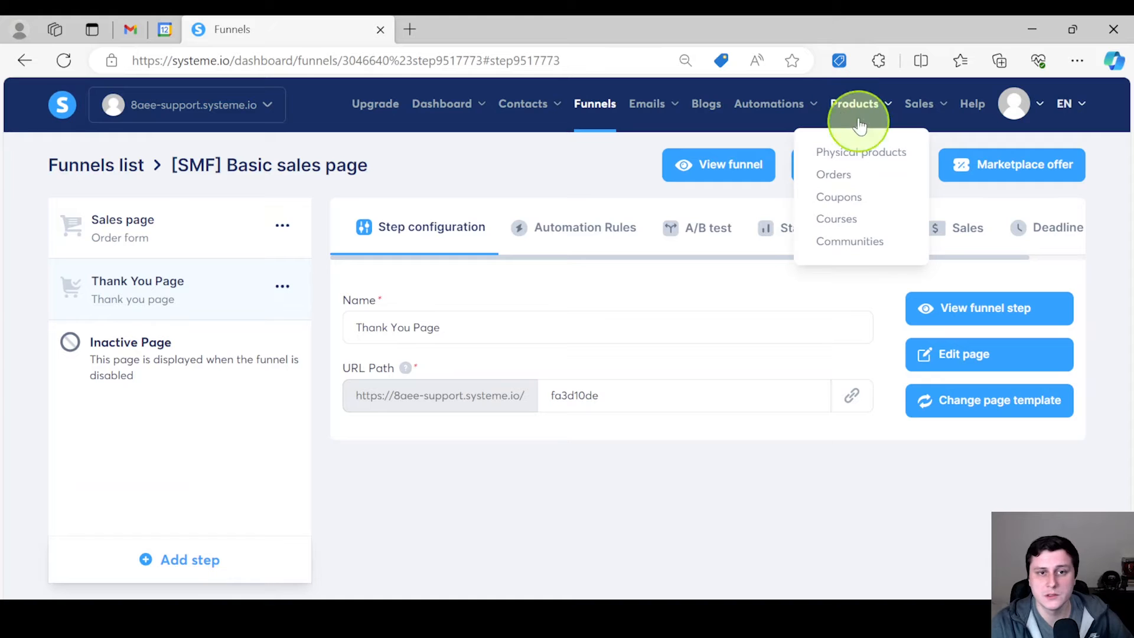
Step: Open the "[SMF] Basic course template" course and review the lectures in its 5 day challenge and Bonuses modules
click(841, 222)
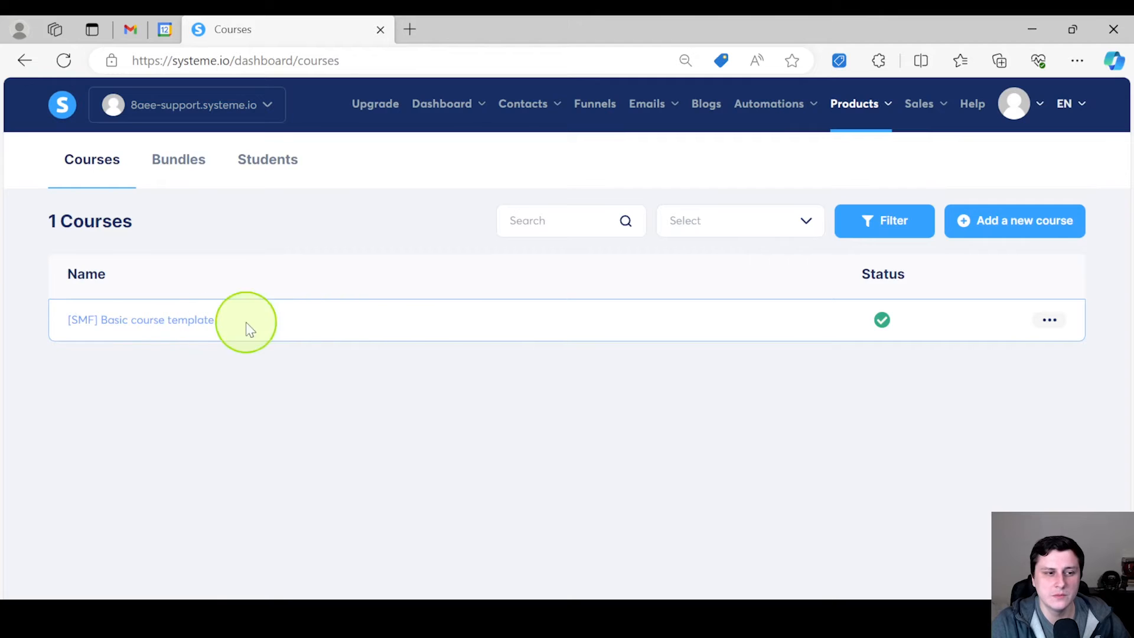
click(131, 322)
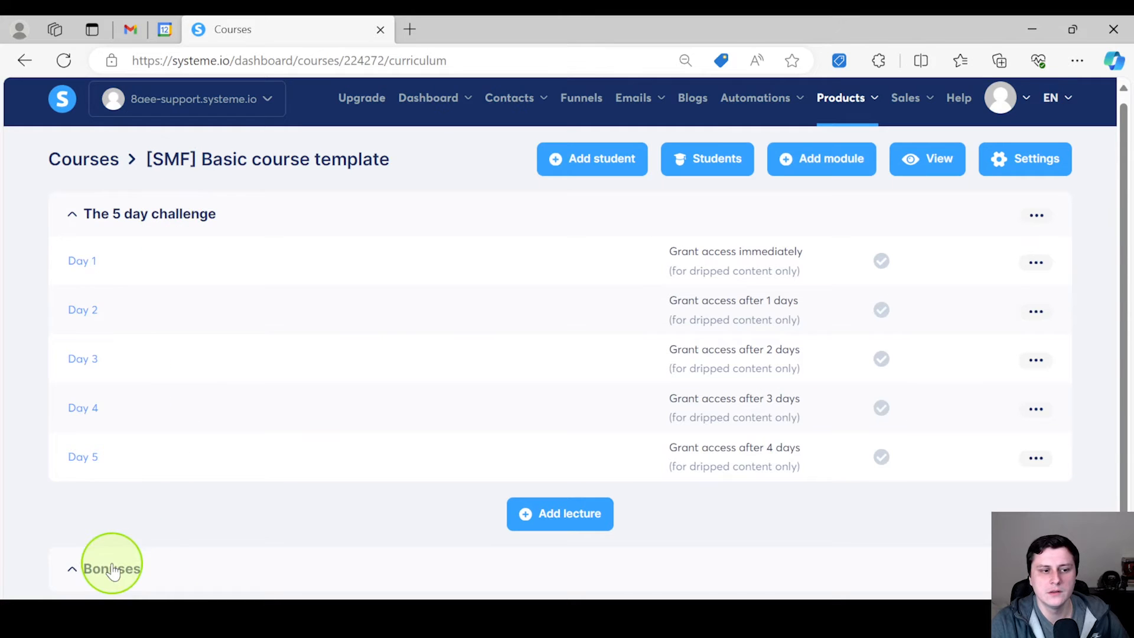
scroll(113, 570, down, 3)
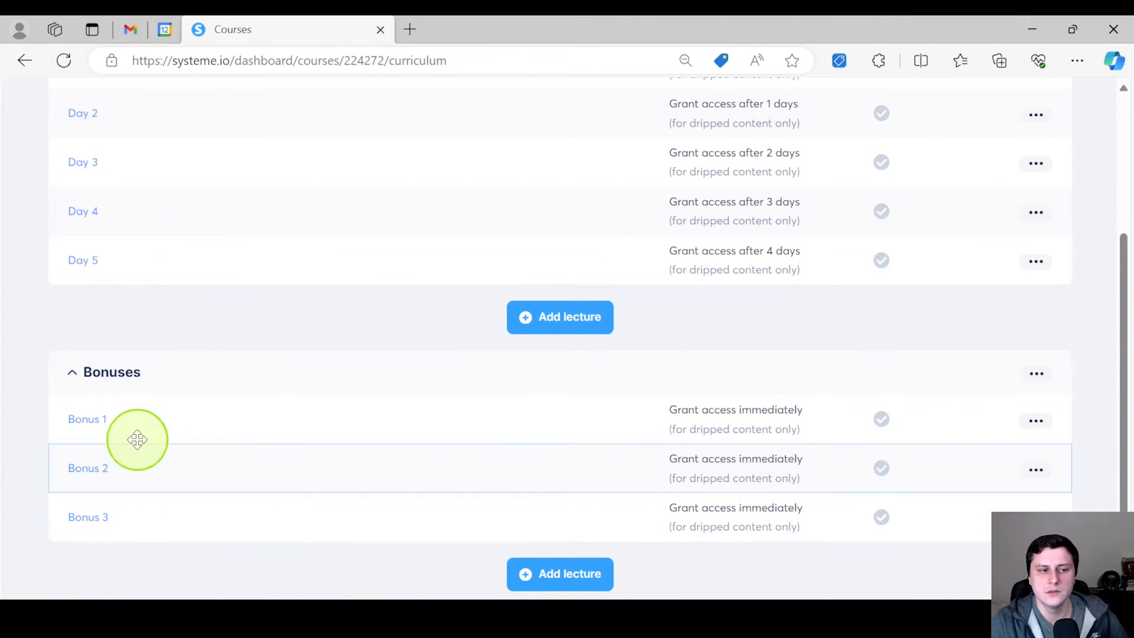
scroll(137, 439, up, 3)
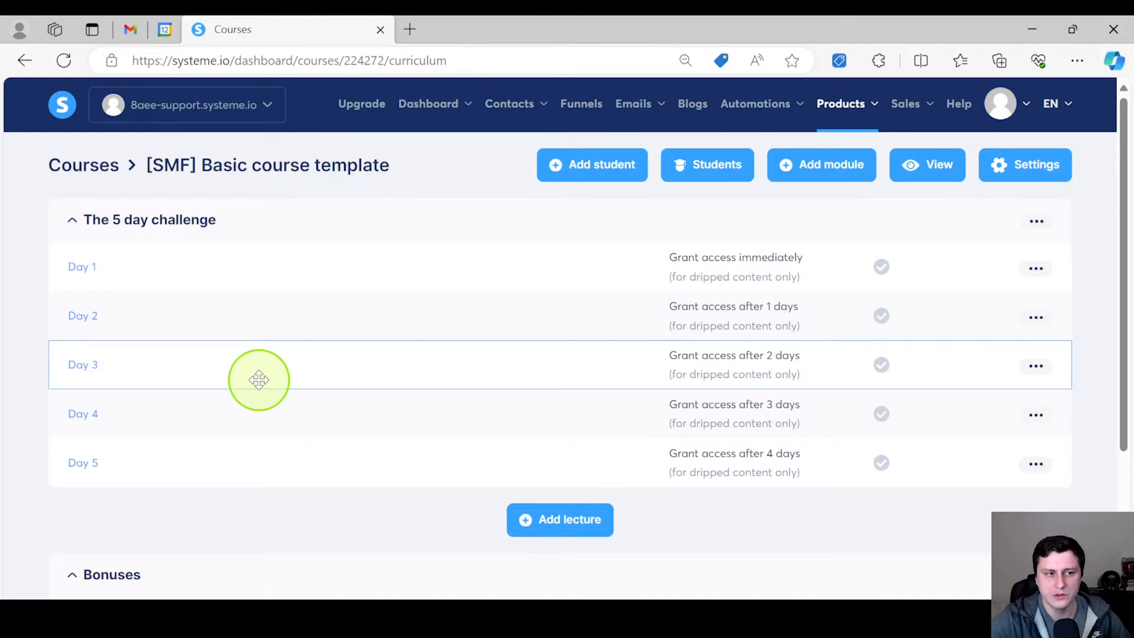
scroll(259, 379, down, 3)
scroll(259, 380, up, 3)
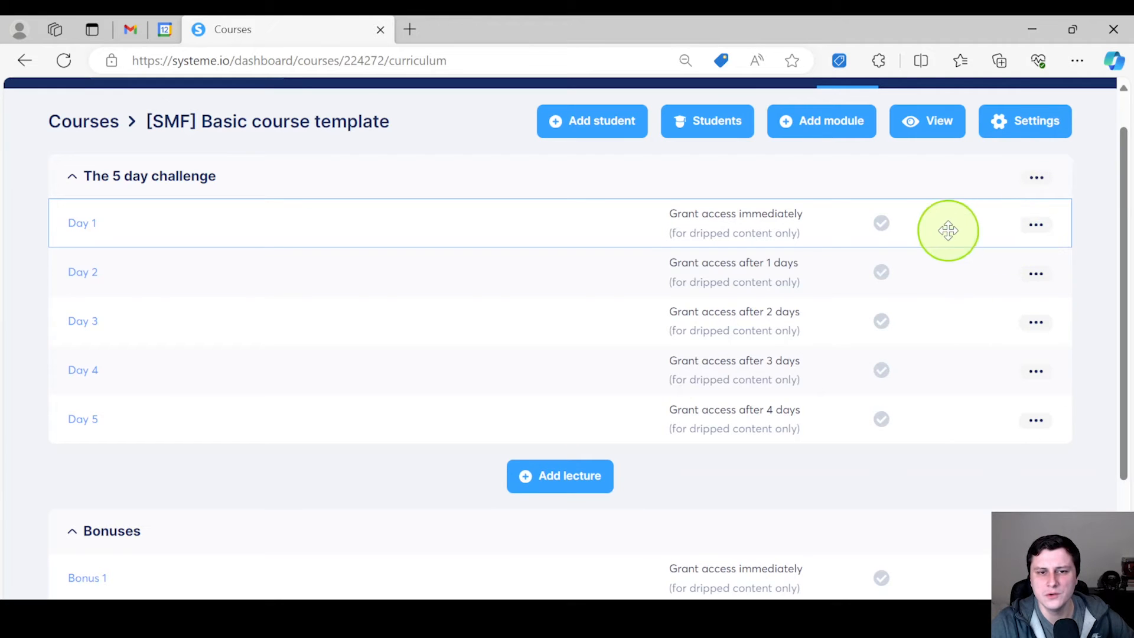
Step: Activate the Day 1 and Day 2 lectures in the 5 day challenge module
click(1029, 225)
click(915, 234)
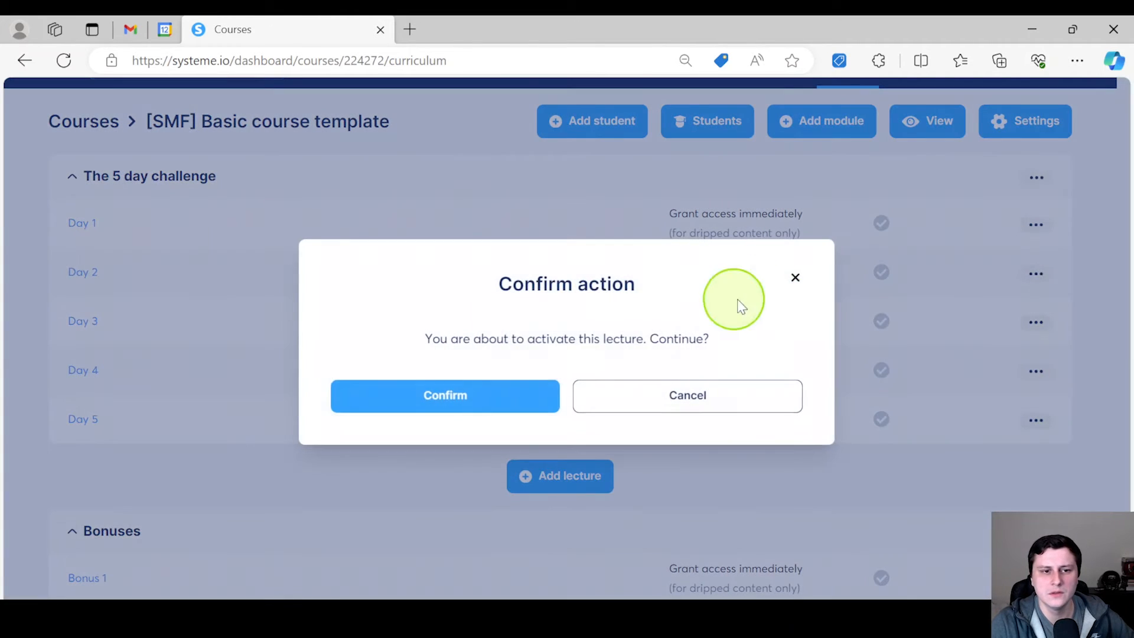
click(401, 404)
mouse_move(1035, 276)
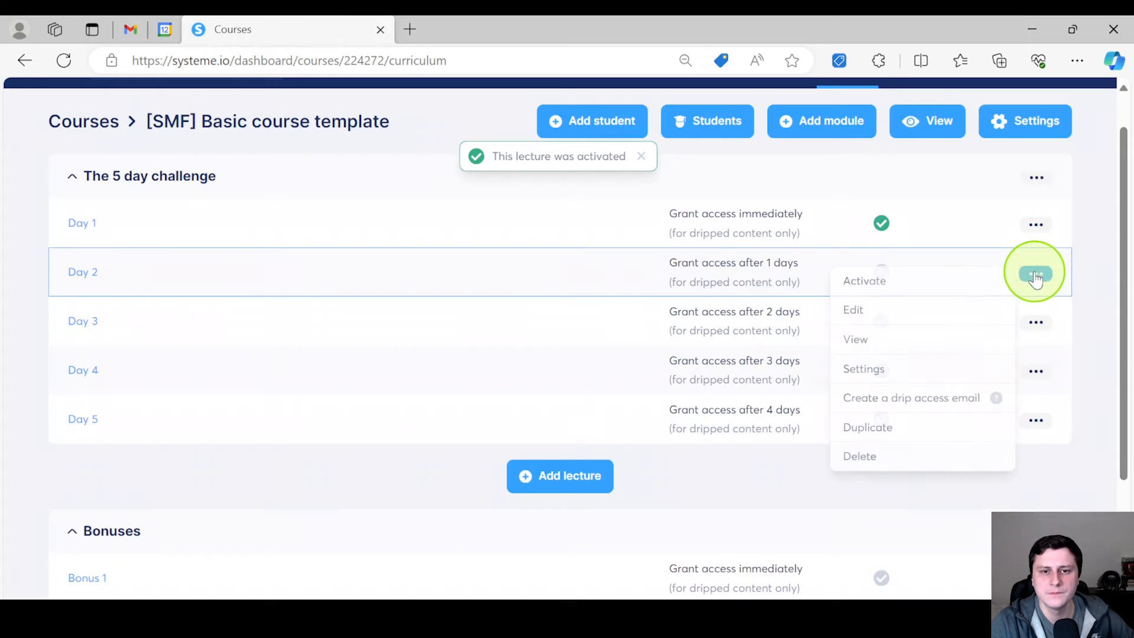
click(886, 283)
click(415, 396)
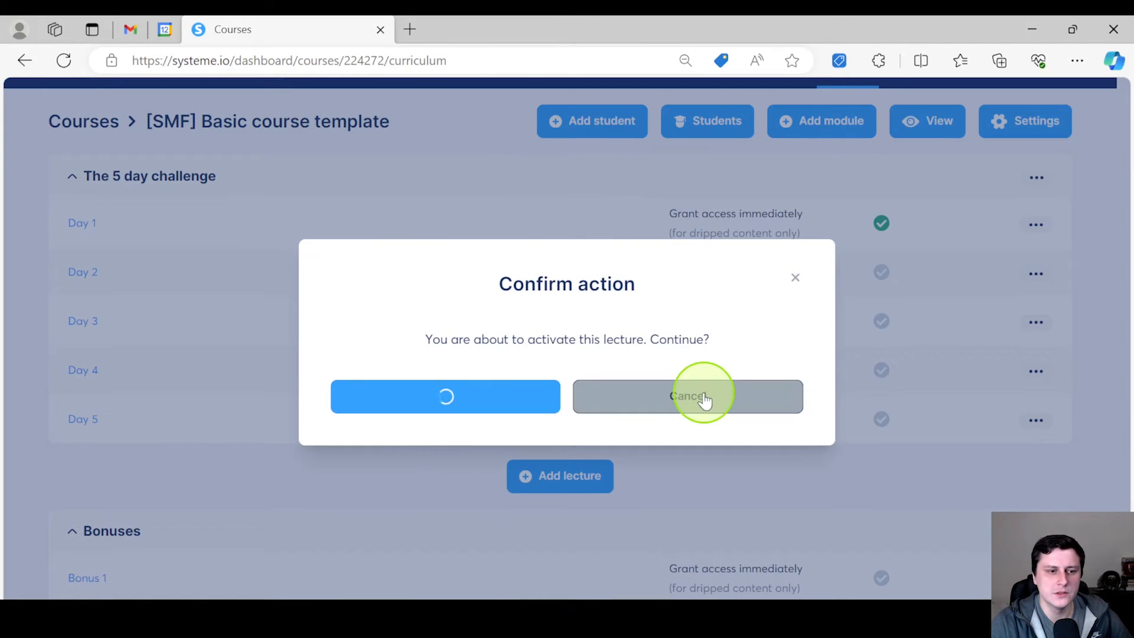
Step: Activate the Bonus 1 lecture in the Bonuses module
scroll(1003, 470, down, 3)
click(1040, 423)
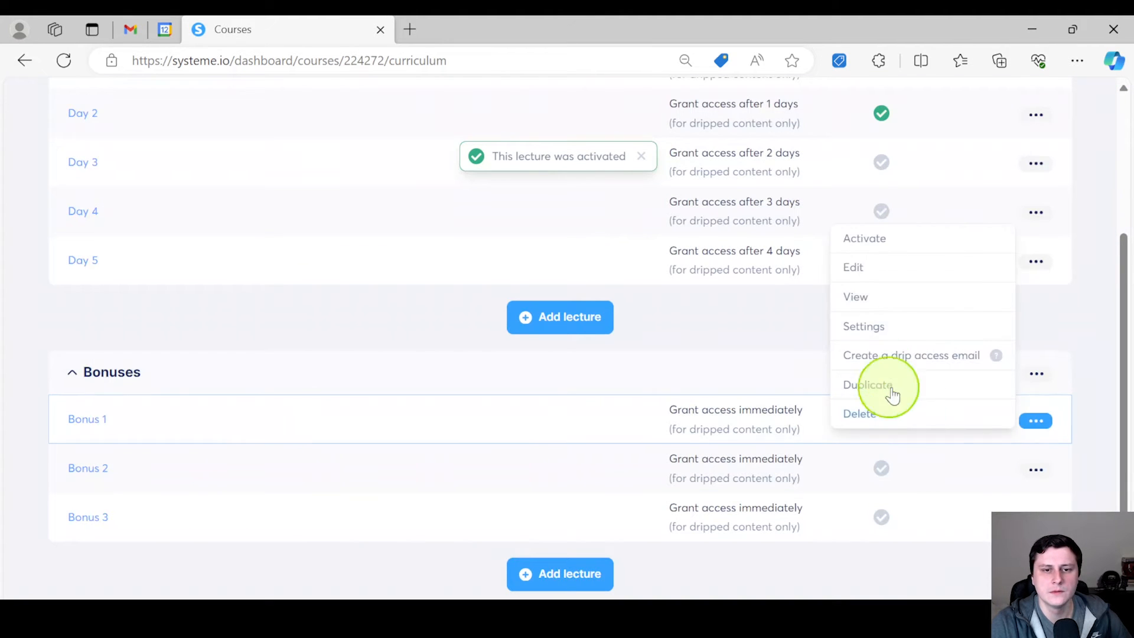
click(865, 245)
click(499, 407)
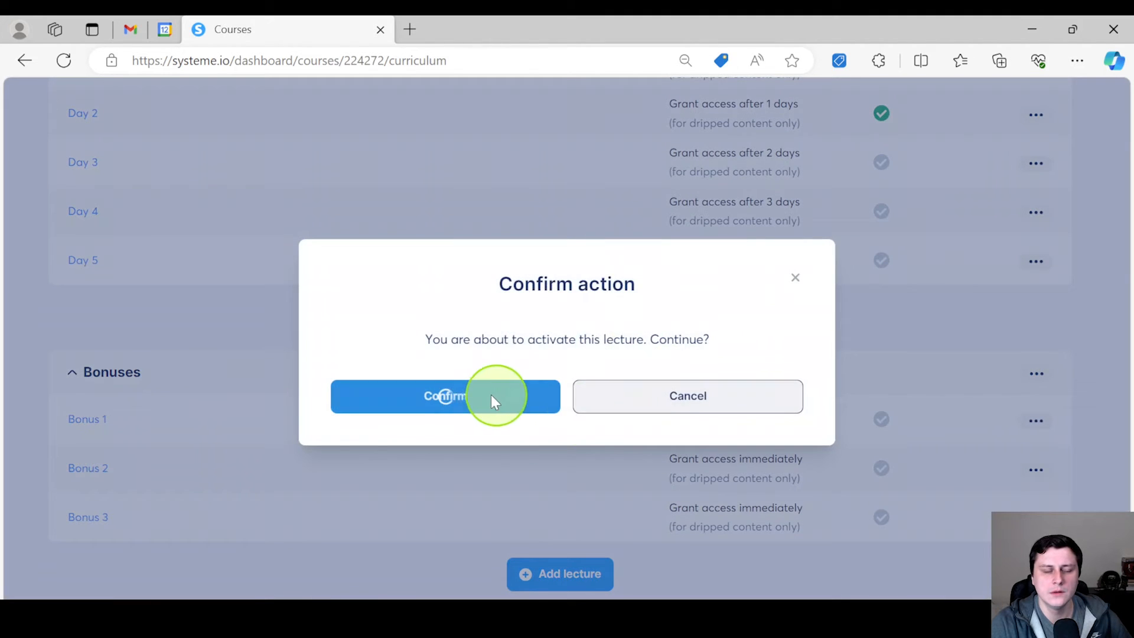
Step: Preview the course as a student, look through both modules and the Bonus 1 lecture content, and close the preview
scroll(671, 427, up, 3)
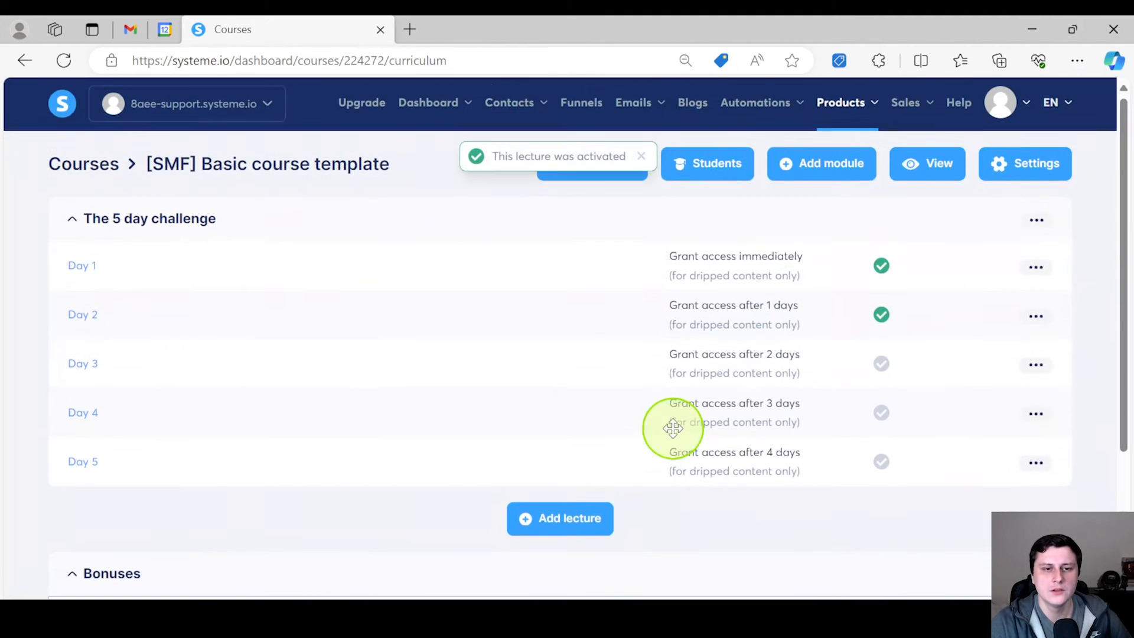
click(905, 170)
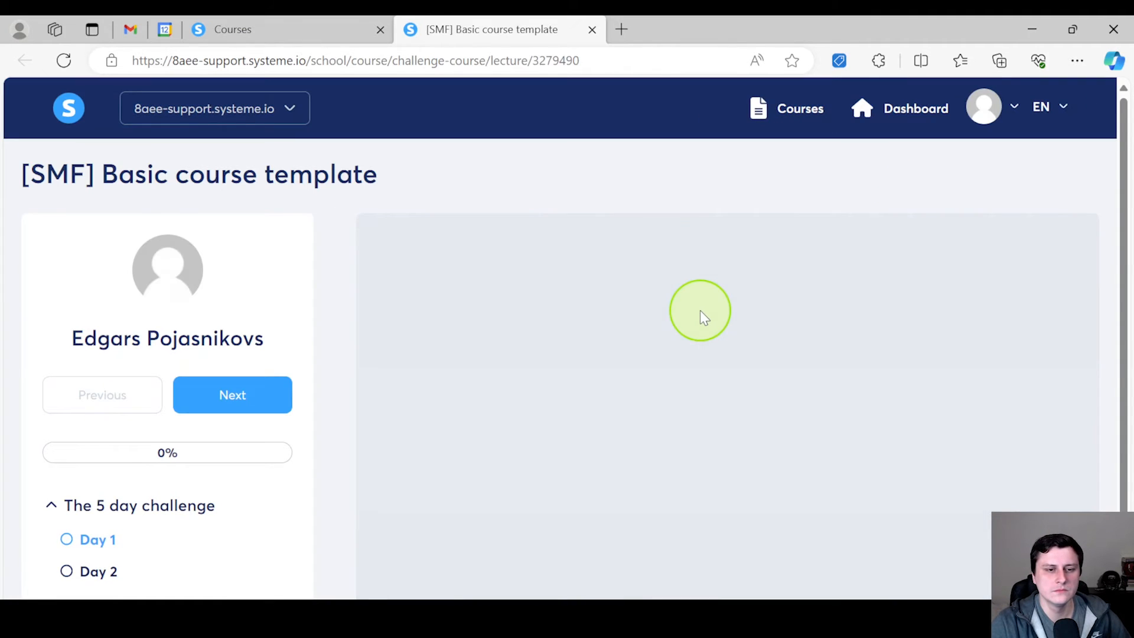
scroll(160, 398, down, 1)
click(155, 437)
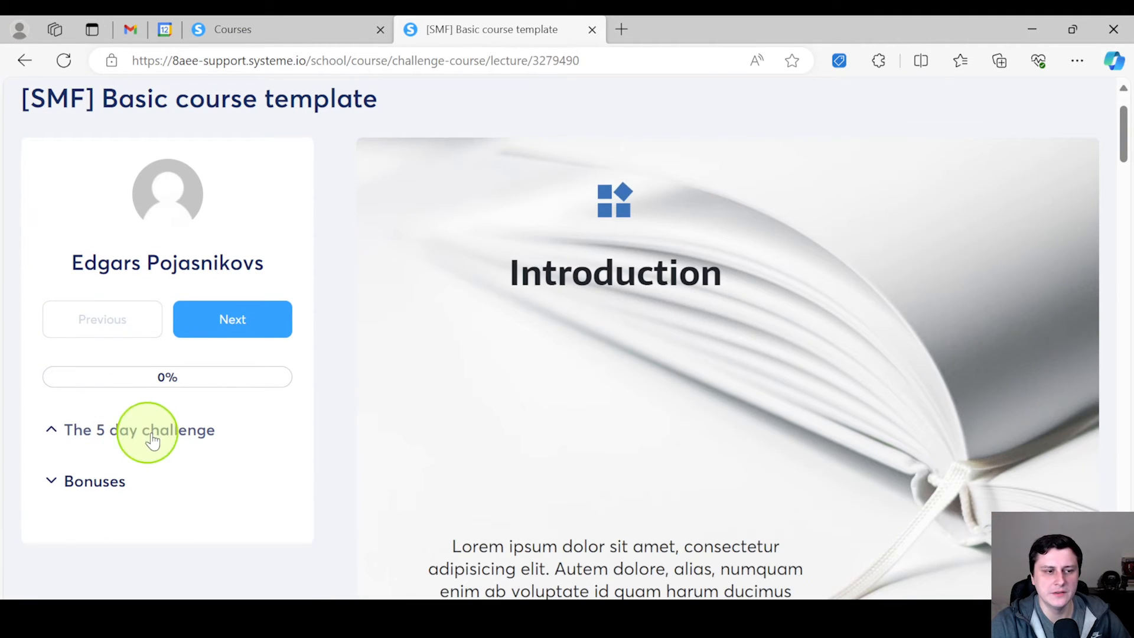
click(147, 430)
click(93, 538)
scroll(133, 483, down, 1)
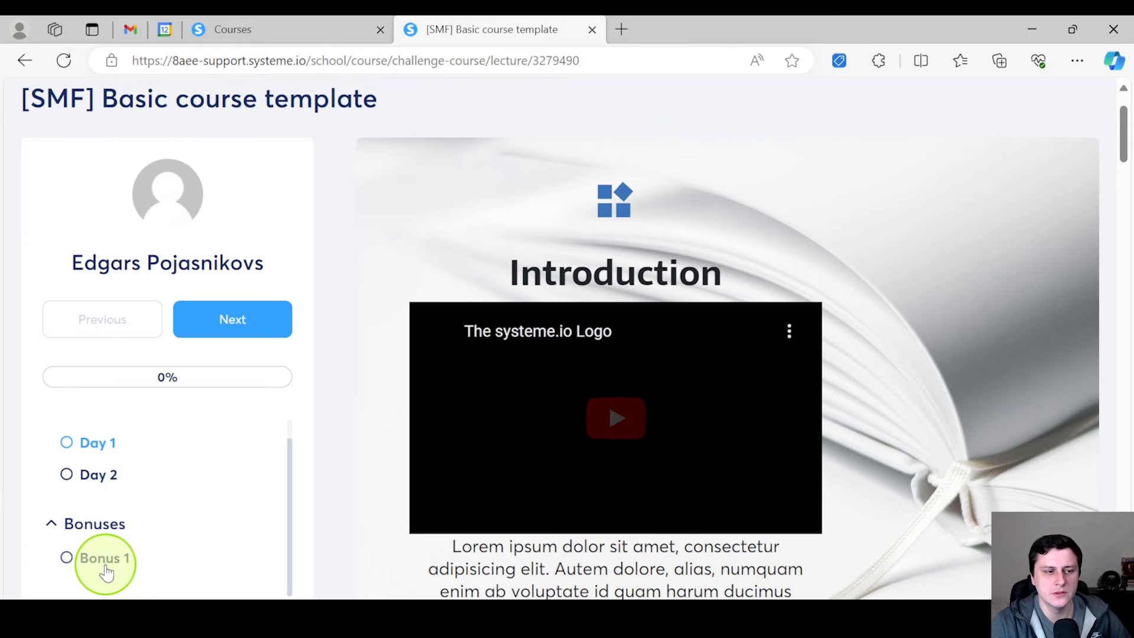
click(104, 560)
scroll(701, 341, down, 20)
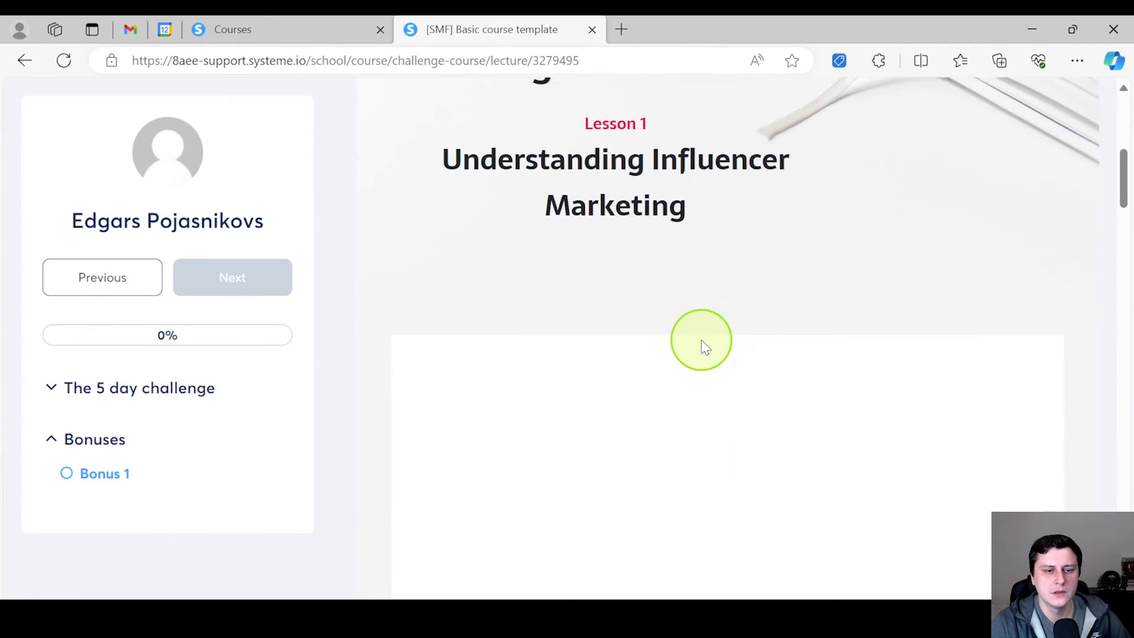
scroll(702, 346, down, 20)
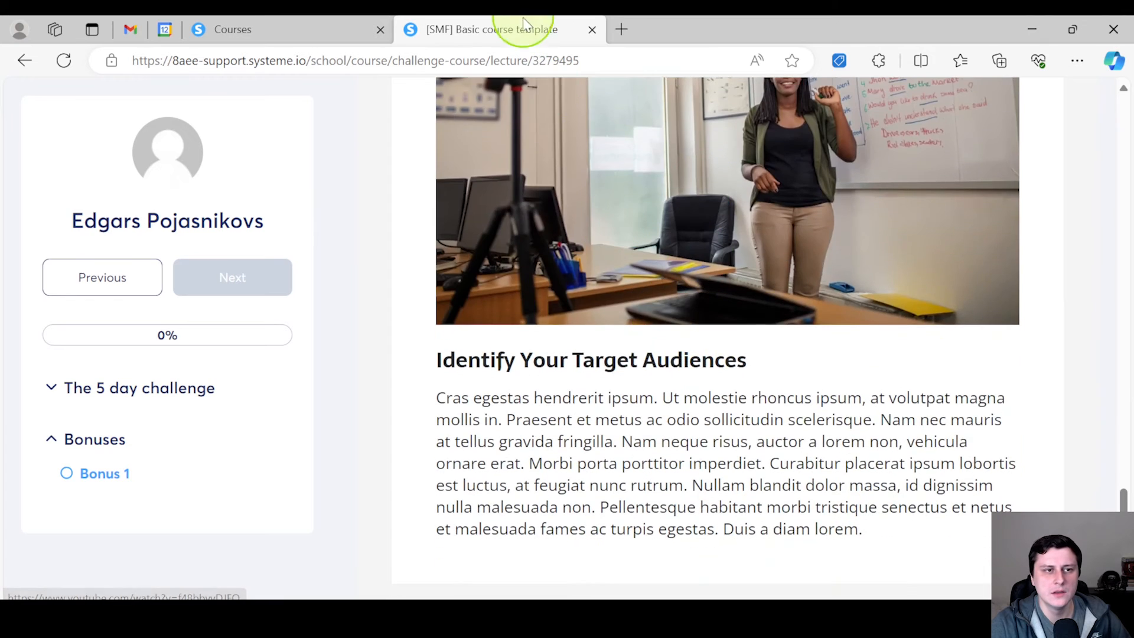
middle_click(524, 24)
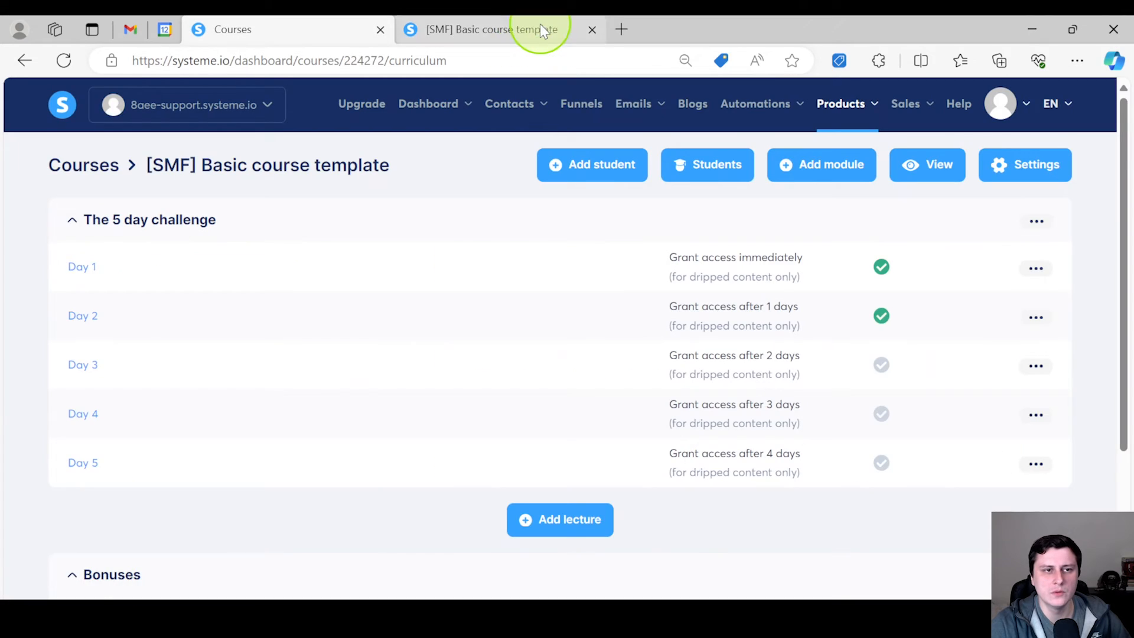
Step: Open the Day 1 lecture in the page editor, examine its content down to the list of resources, and return to the curriculum
click(86, 272)
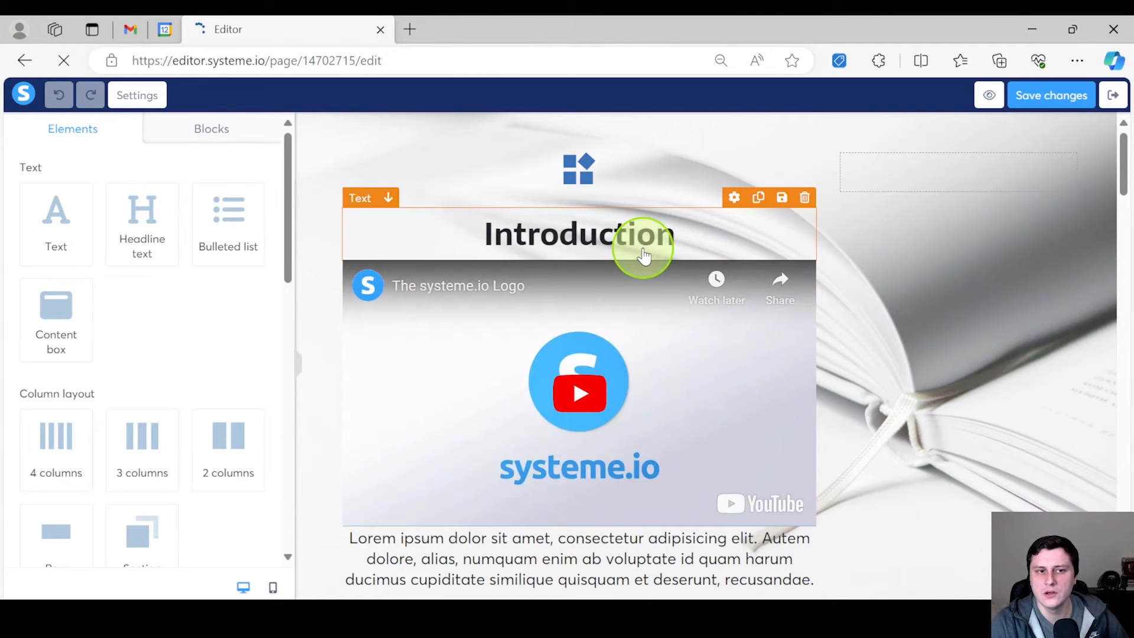
scroll(686, 461, down, 3)
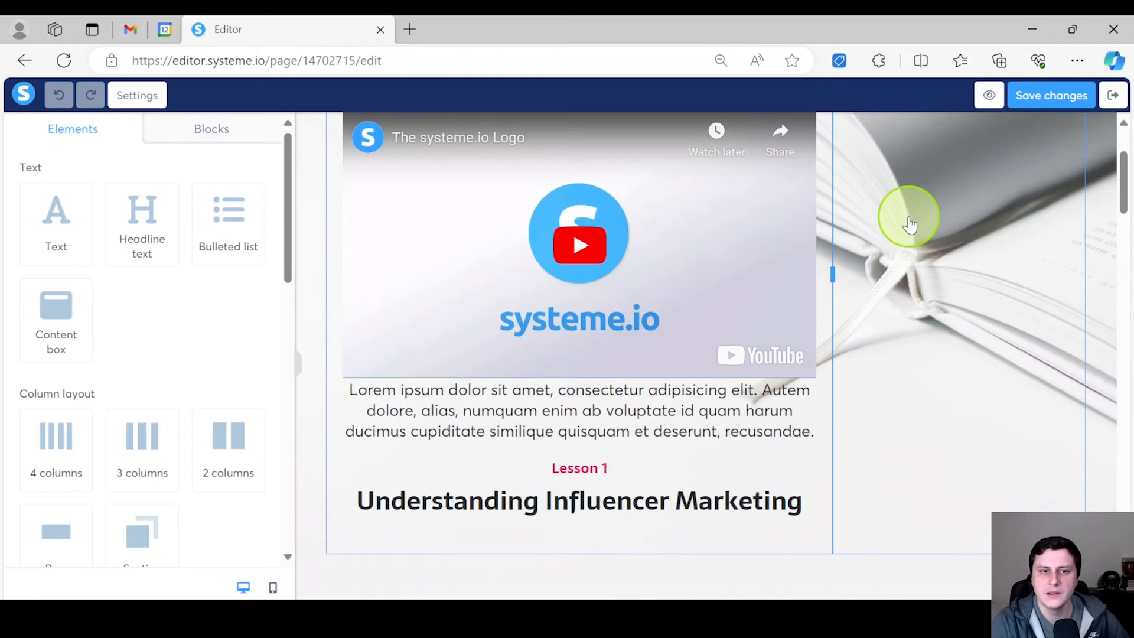
scroll(906, 215, up, 2)
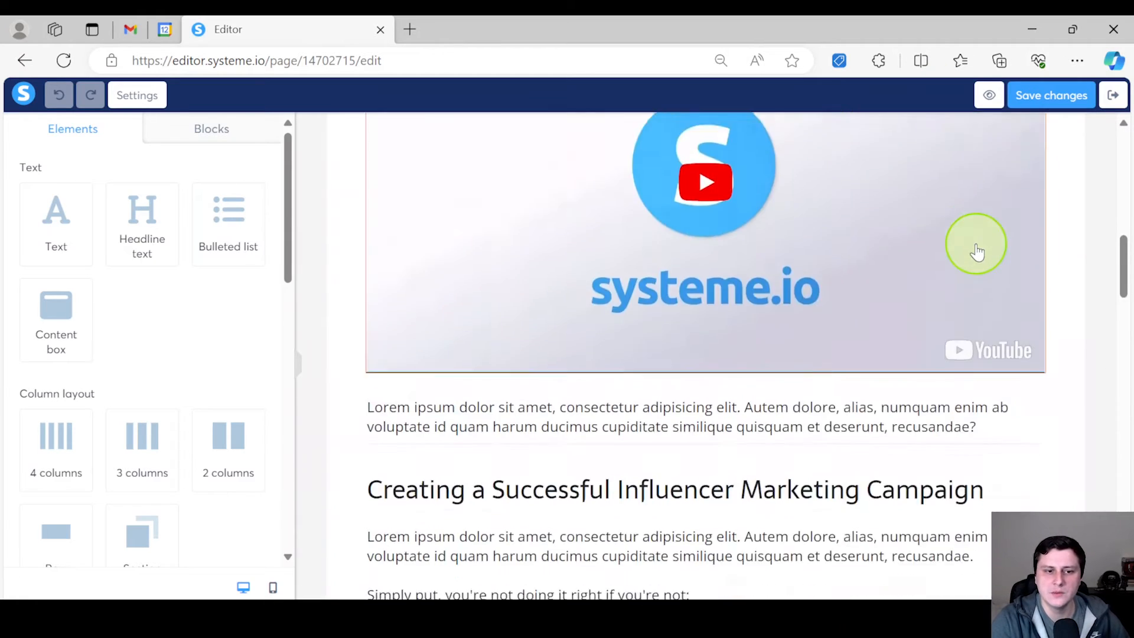
scroll(978, 251, down, 20)
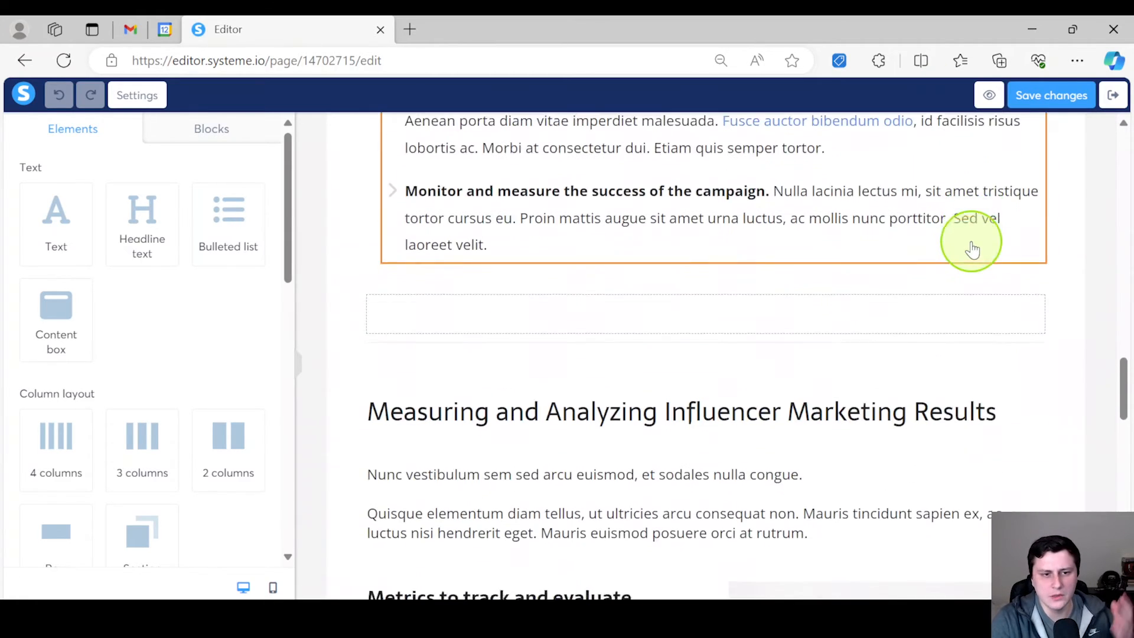
scroll(942, 244, down, 6)
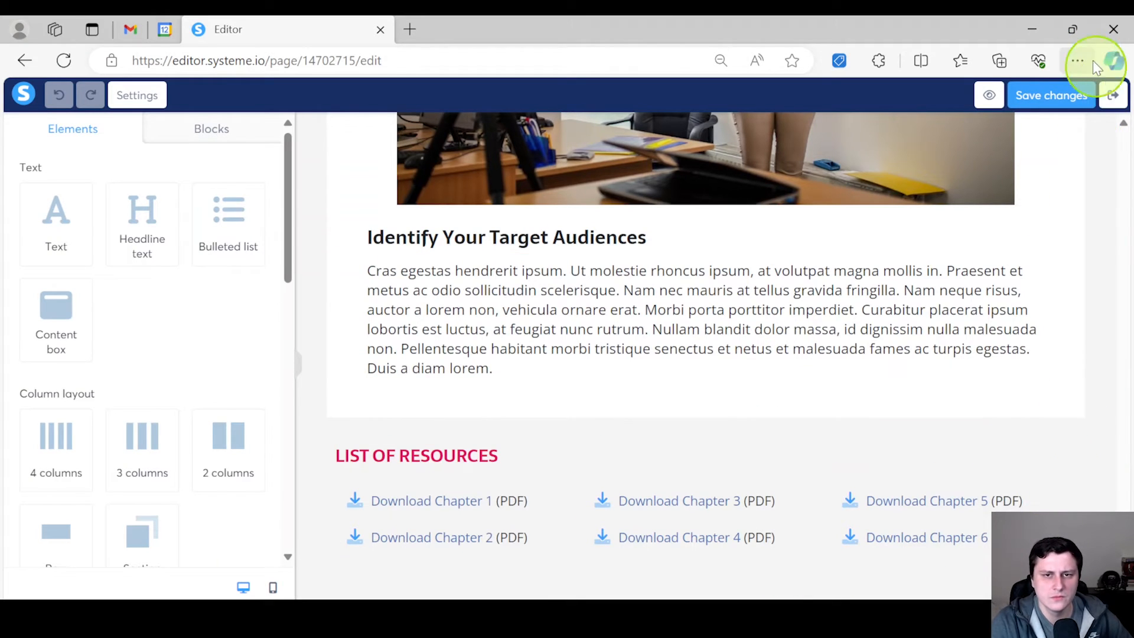
click(1115, 102)
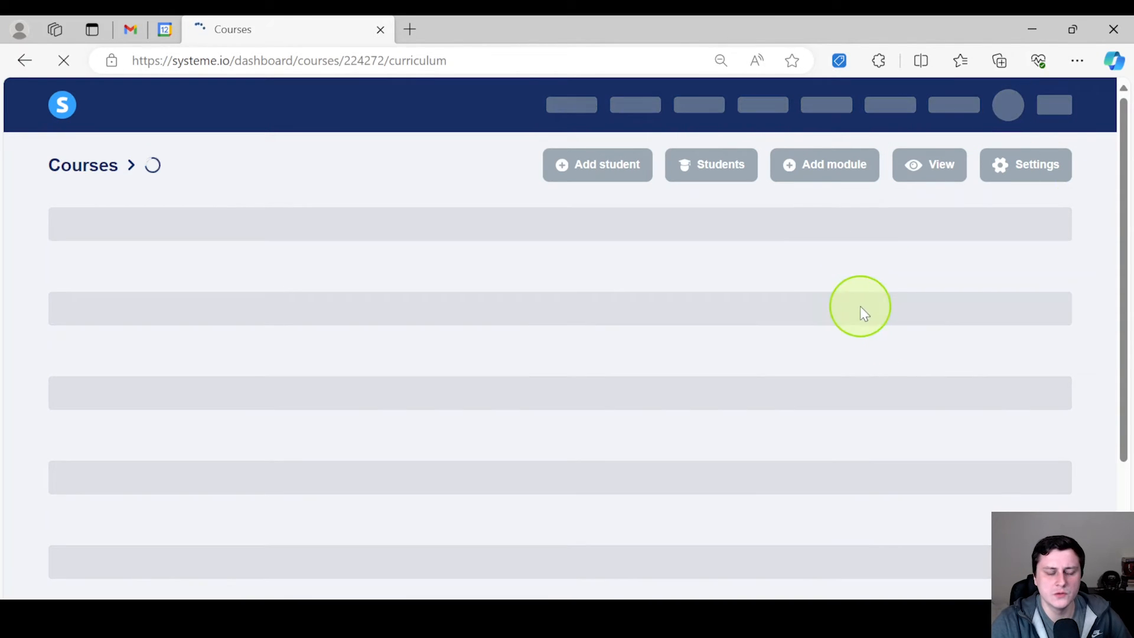
Step: Activate the Bonus 2 and Bonus 3 lectures in the Bonuses module
scroll(824, 316, down, 1)
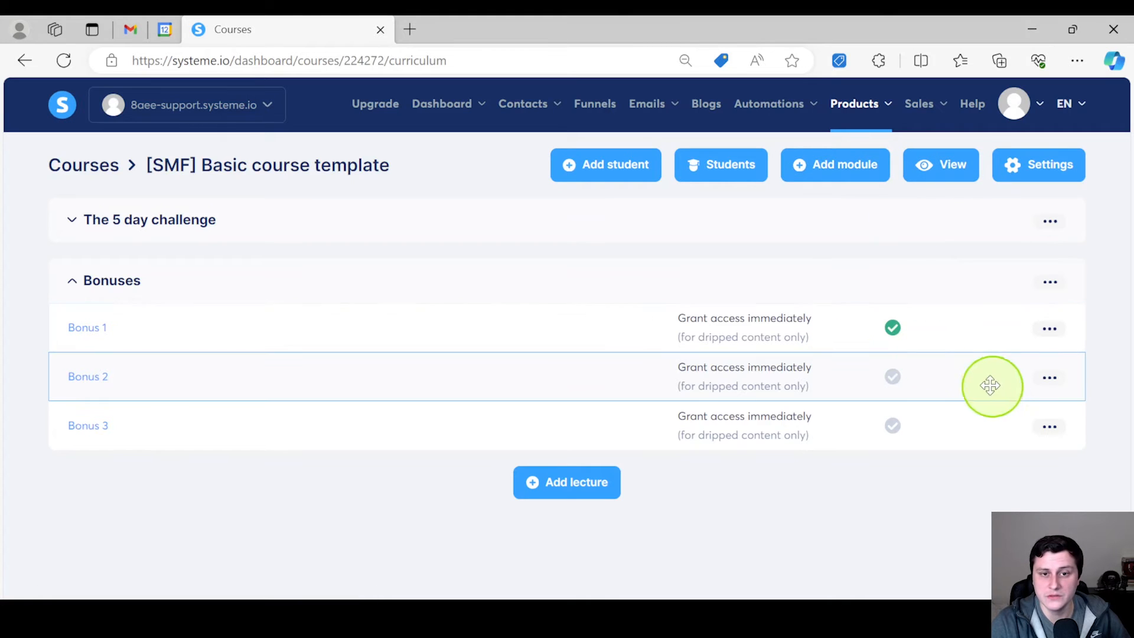
click(1050, 378)
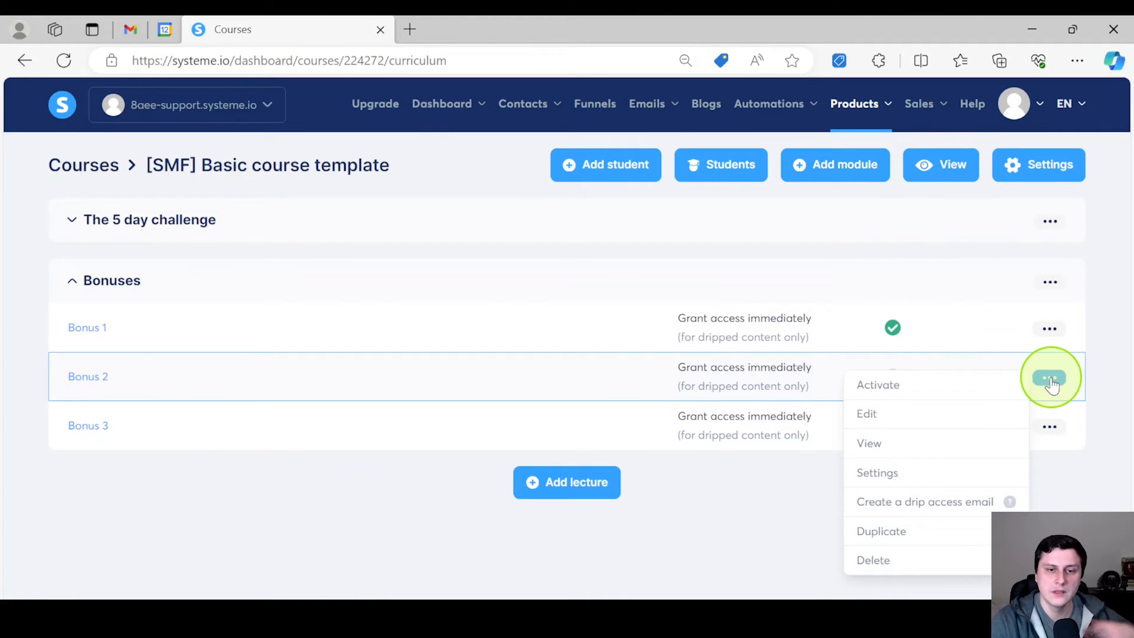
click(949, 386)
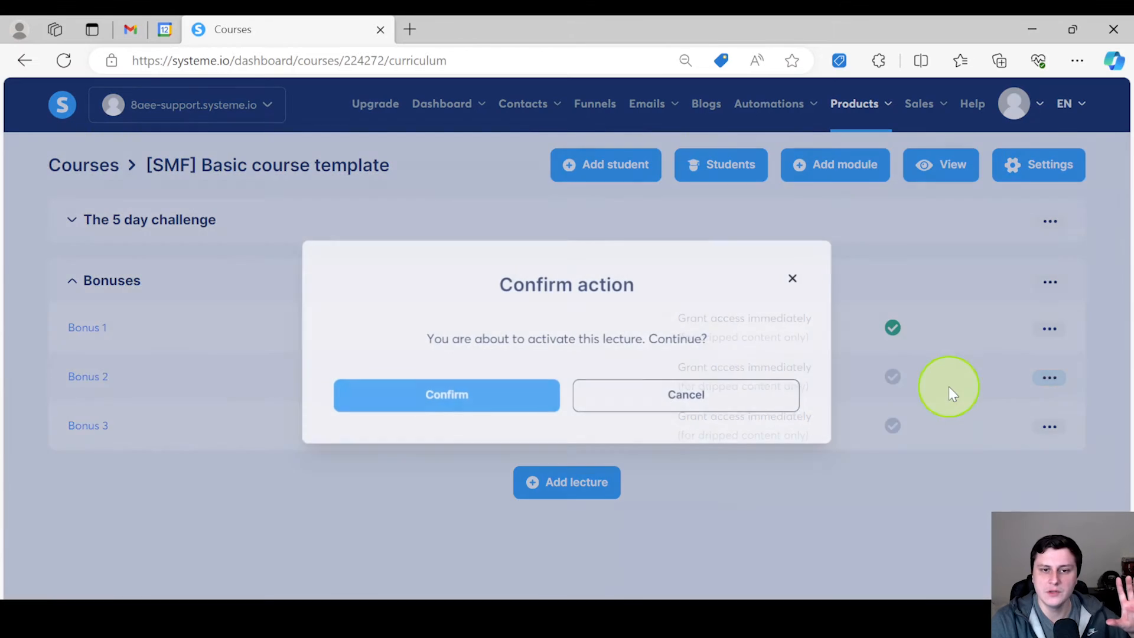
click(491, 389)
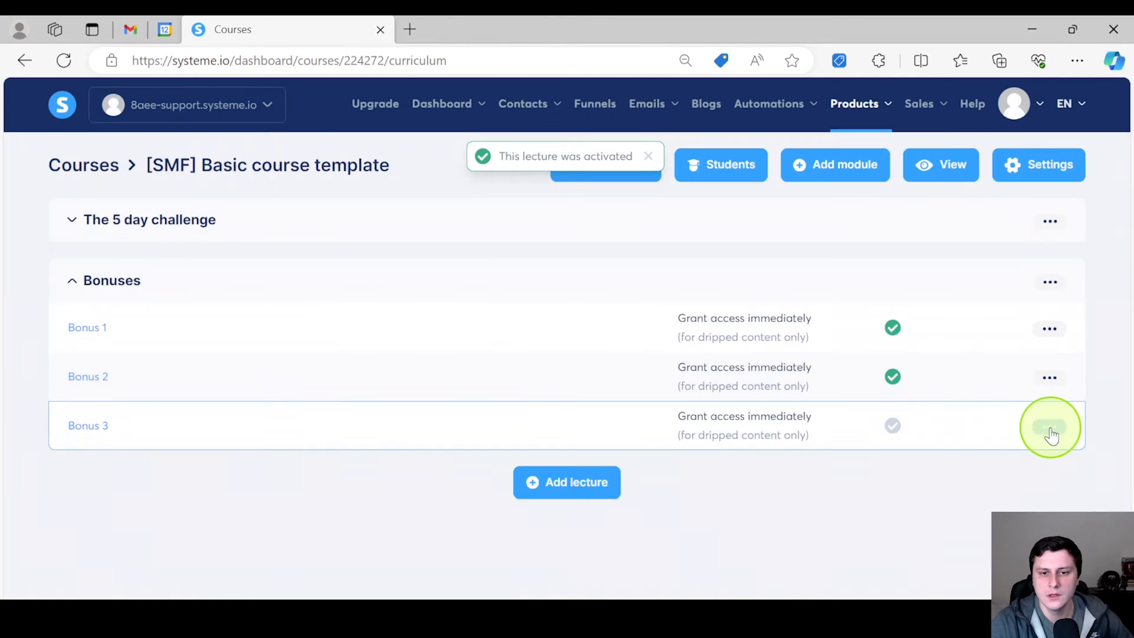
click(1049, 426)
click(878, 245)
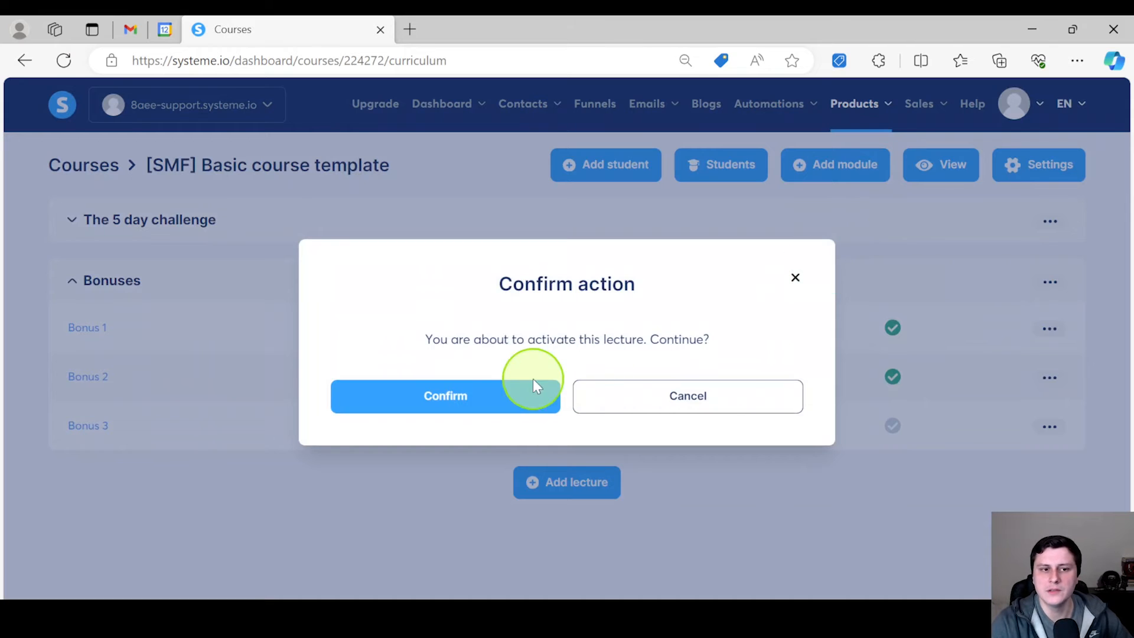
click(506, 397)
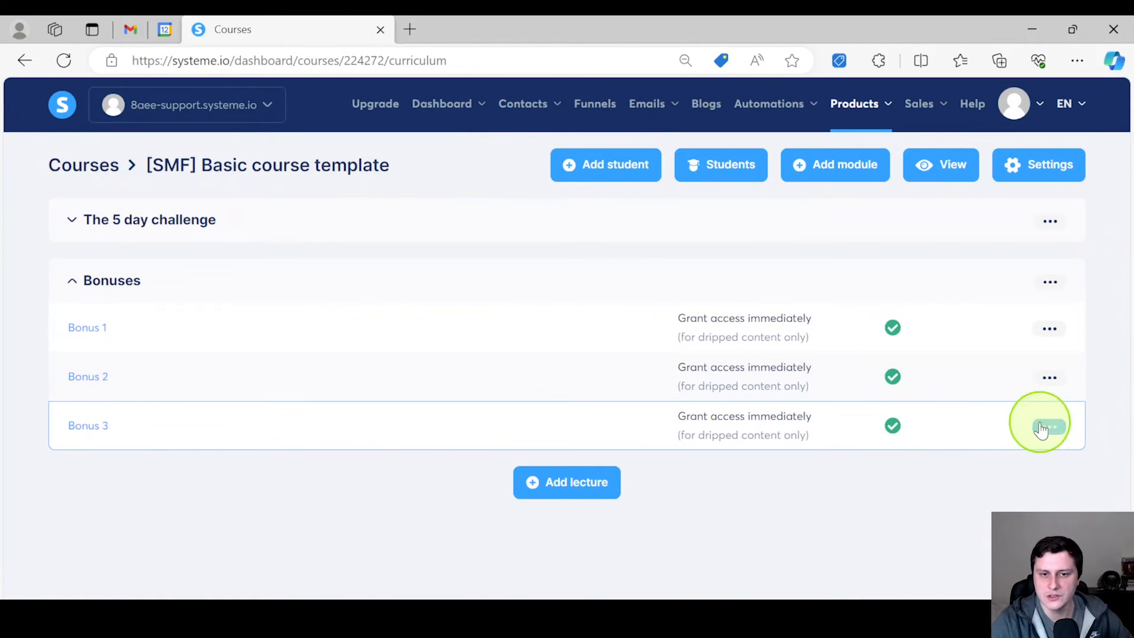
Step: Expand the 5 day challenge module and activate its Day 3 lecture
click(197, 223)
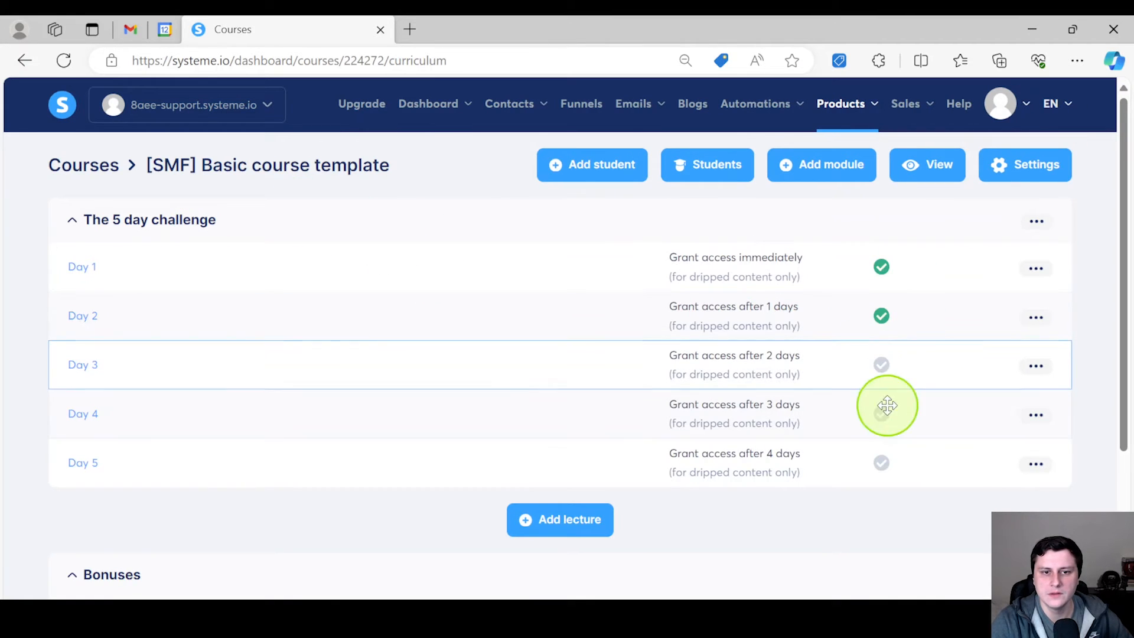
click(1043, 373)
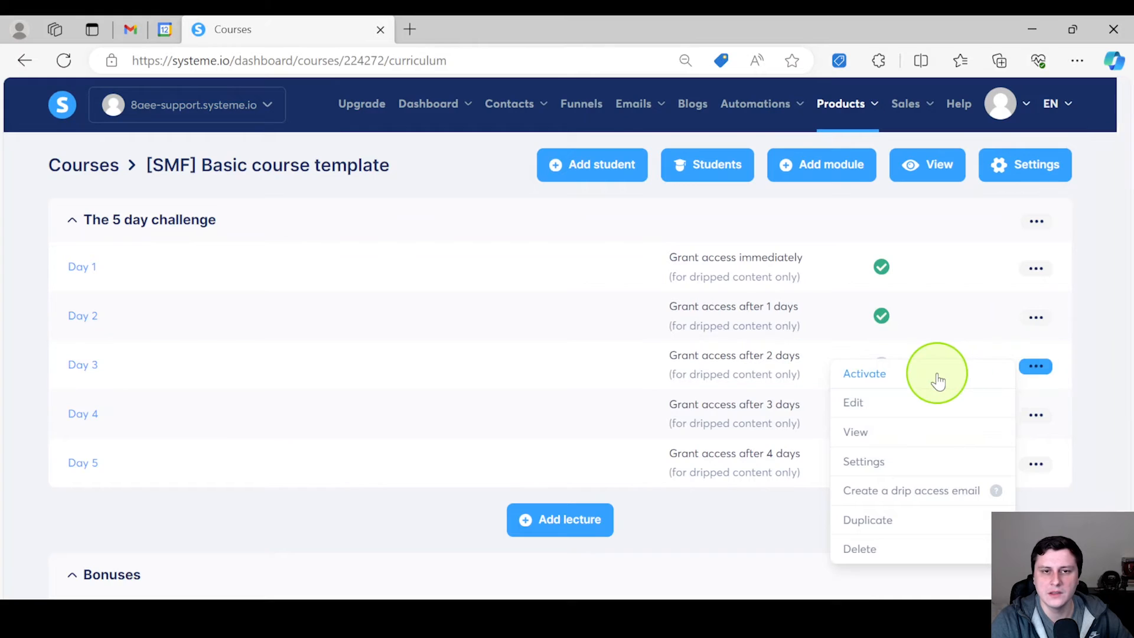
click(937, 377)
click(497, 394)
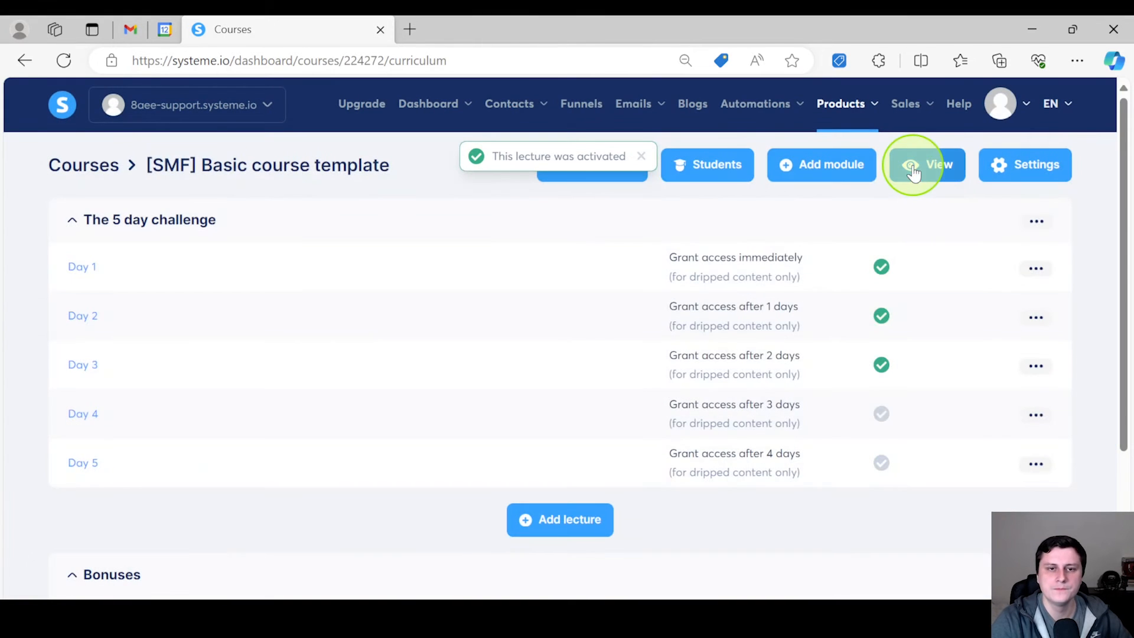
Step: Preview the course as a student again and check the lectures listed under the 5 day challenge
click(914, 168)
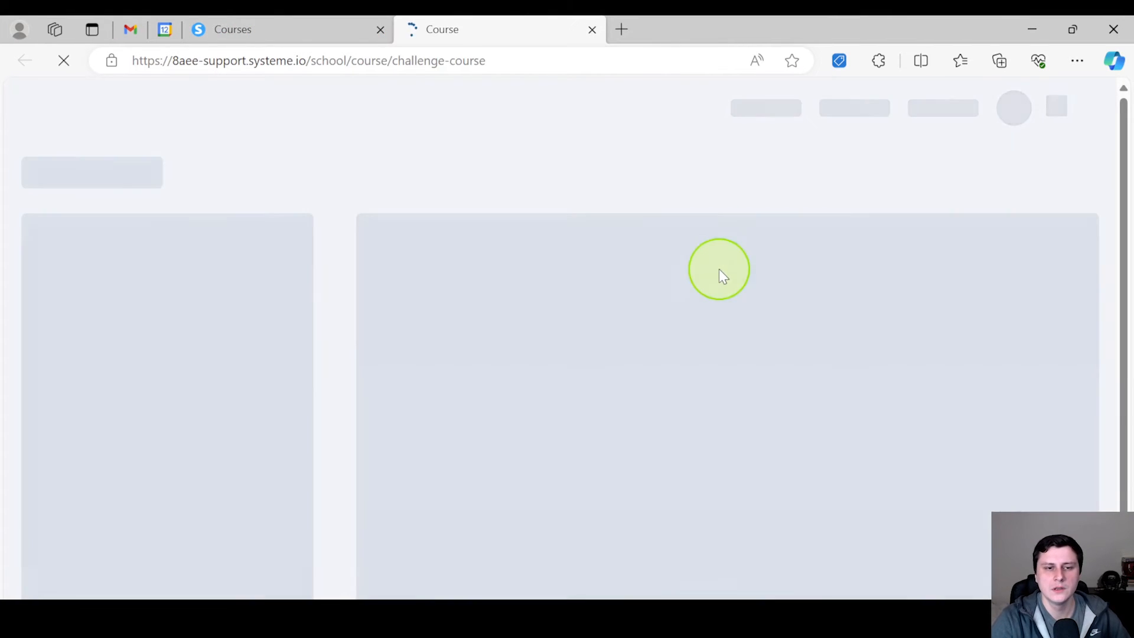
scroll(148, 538, down, 2)
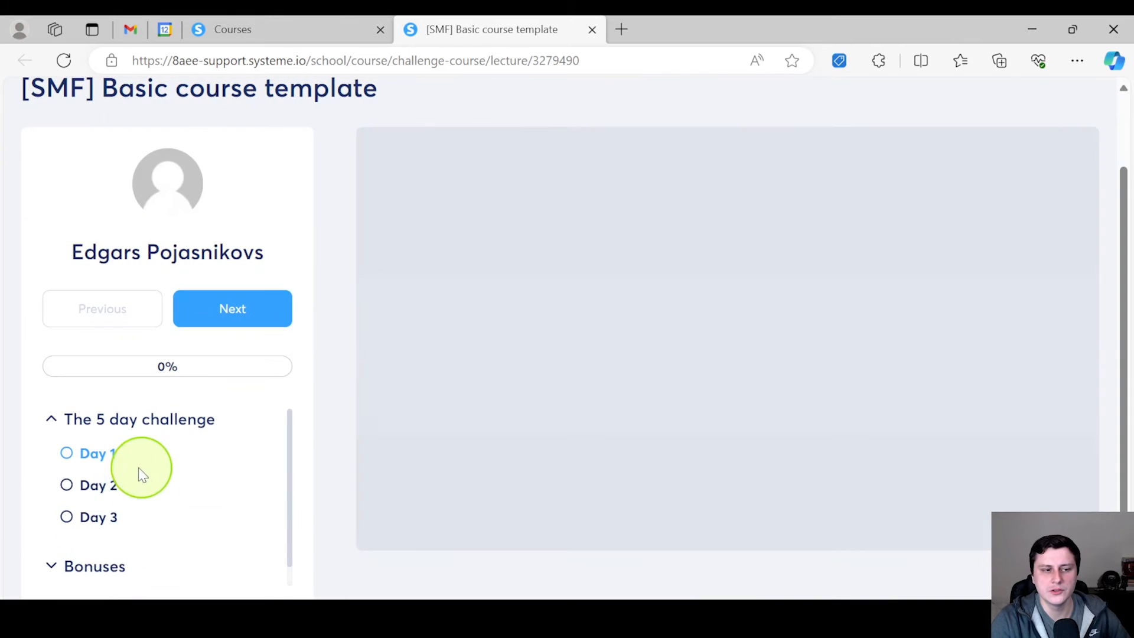
scroll(268, 441, down, 1)
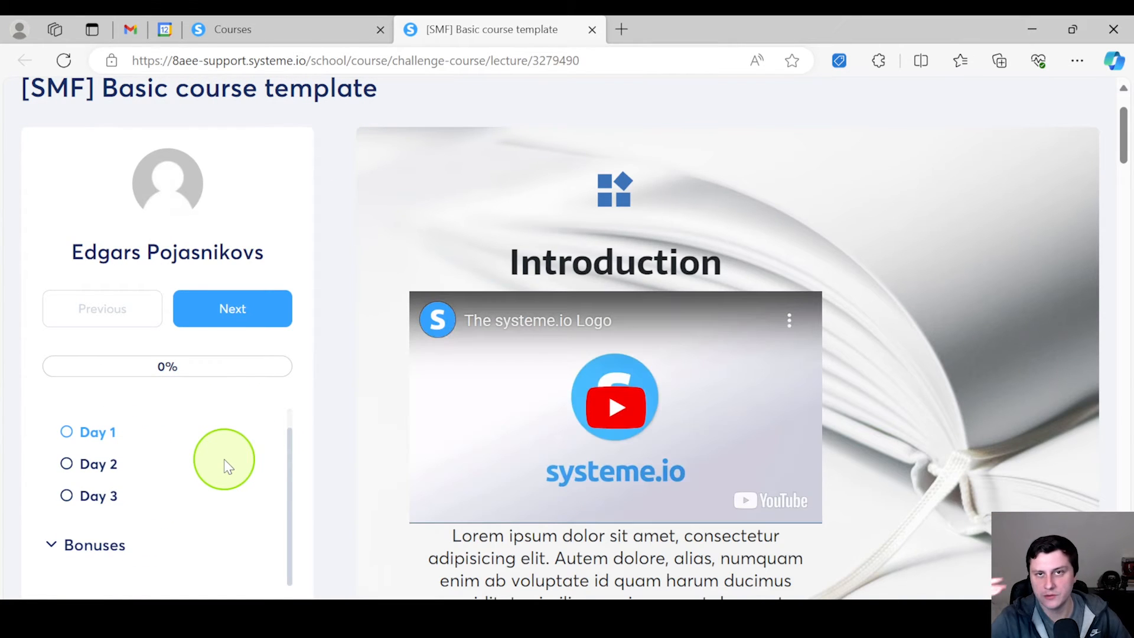
Step: Close the course preview and open the Sales page step of the [SMF] Basic sales page funnel
click(593, 30)
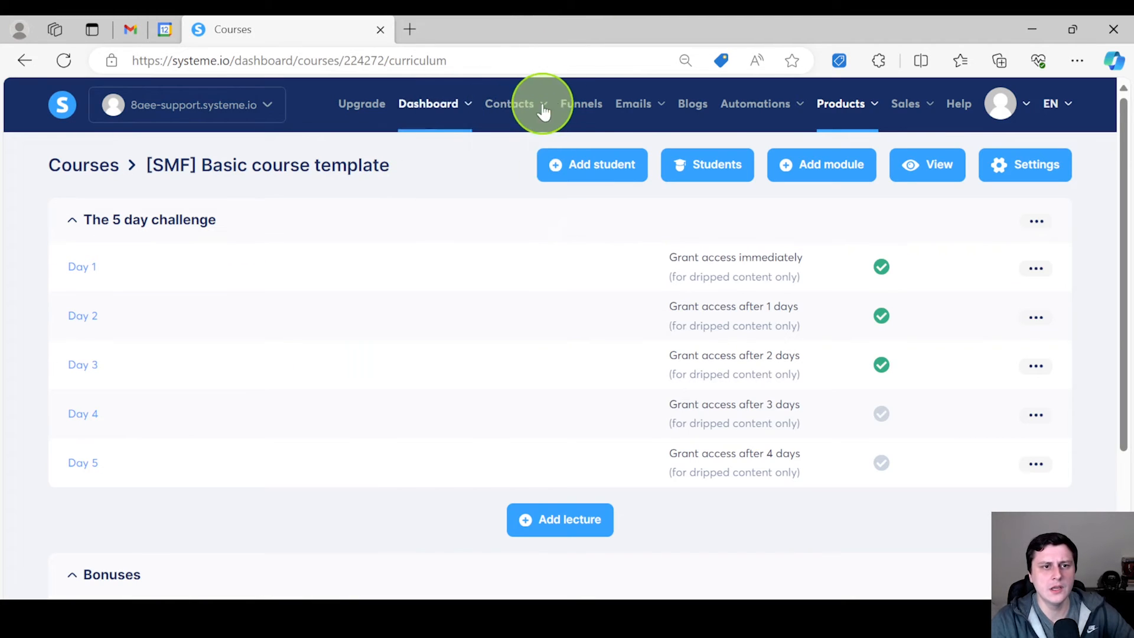
click(564, 109)
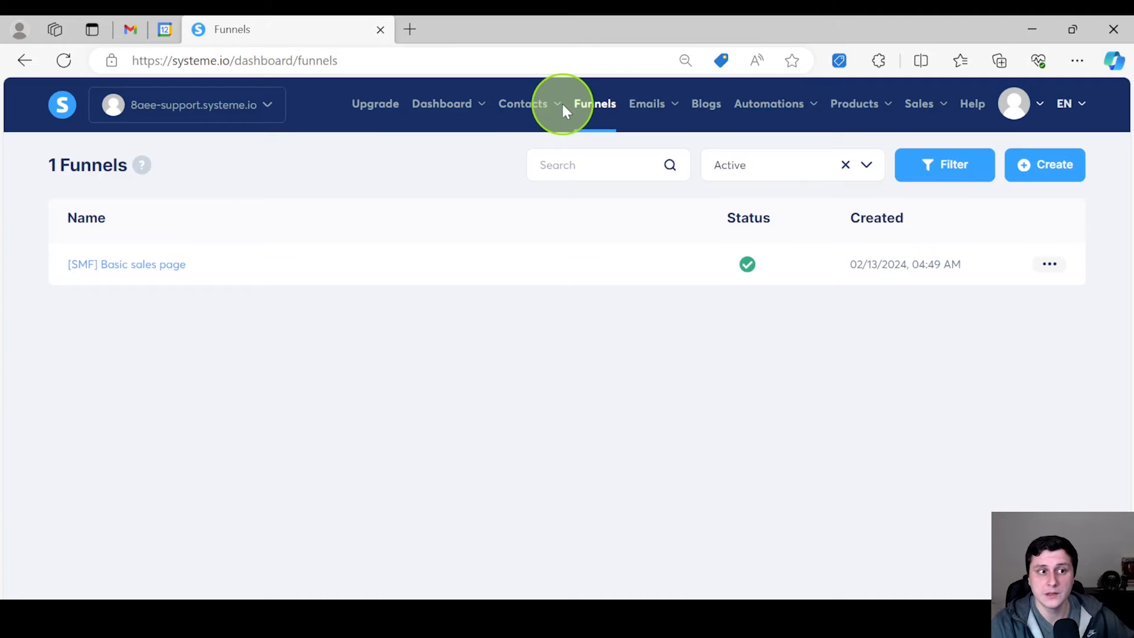
click(157, 266)
click(147, 245)
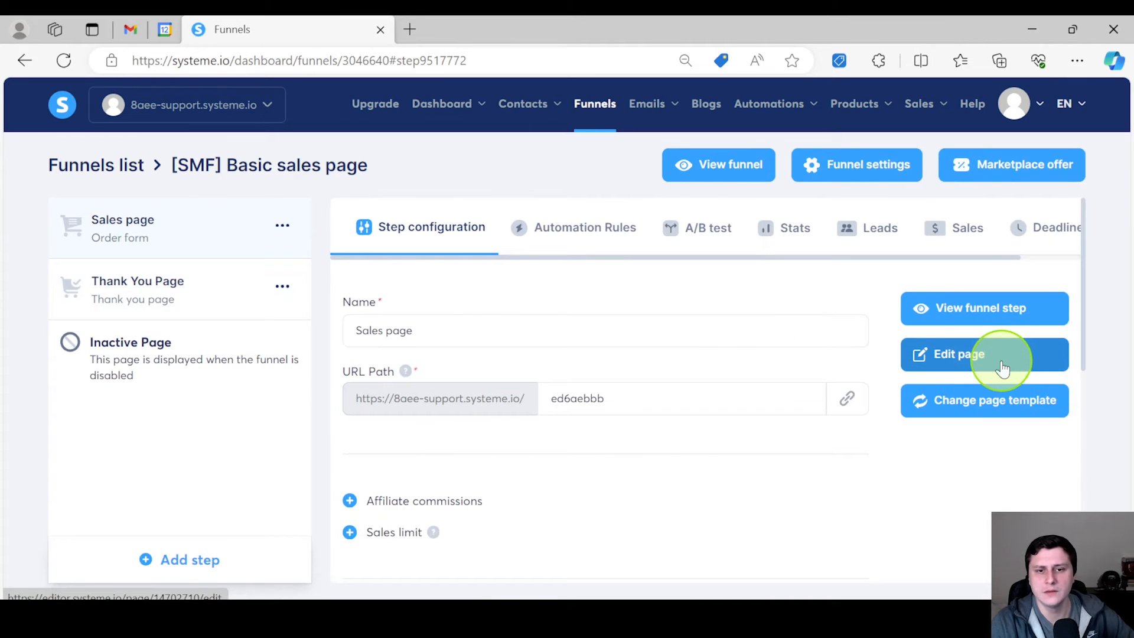
Step: Open the sales page in the page editor, preview it down to the order form, and return to the step configuration
click(1002, 366)
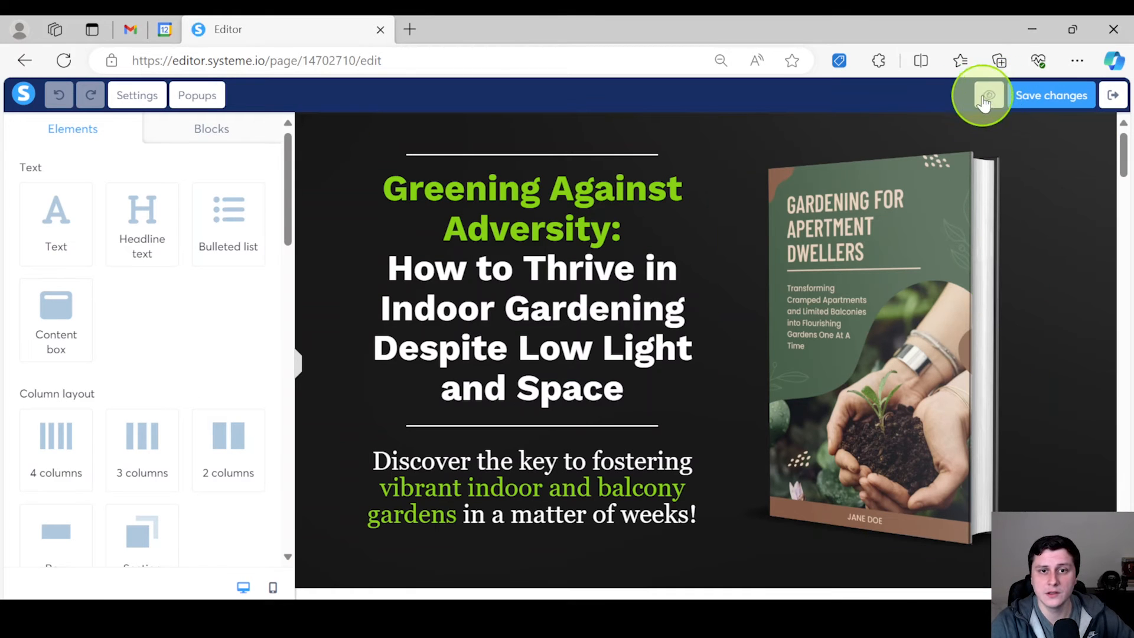
click(991, 97)
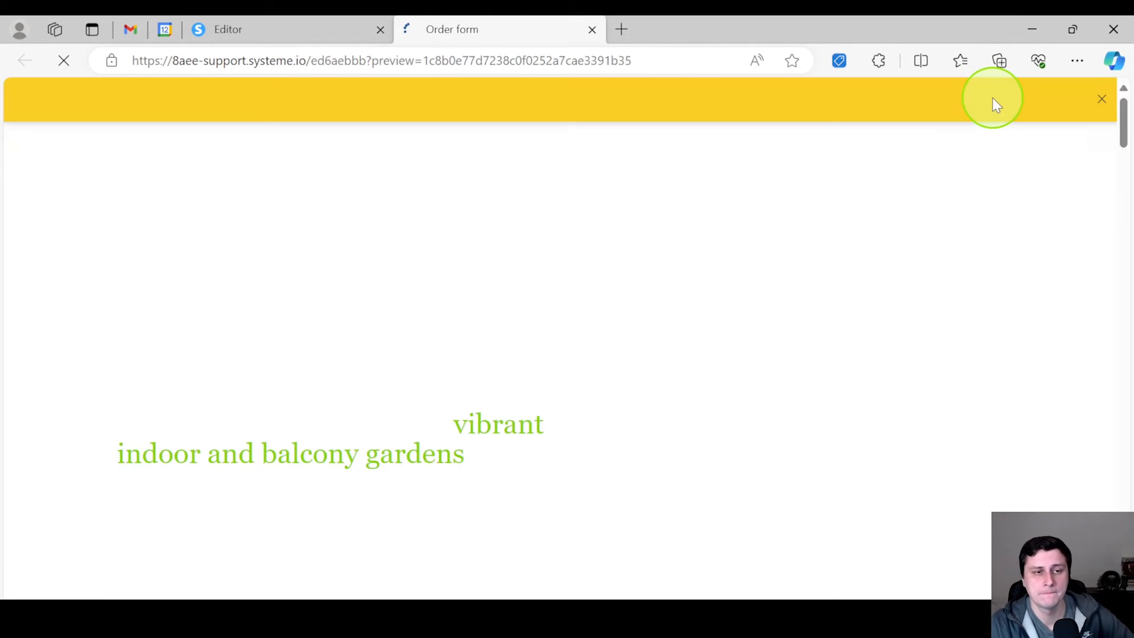
scroll(463, 306, down, 9)
scroll(464, 308, down, 20)
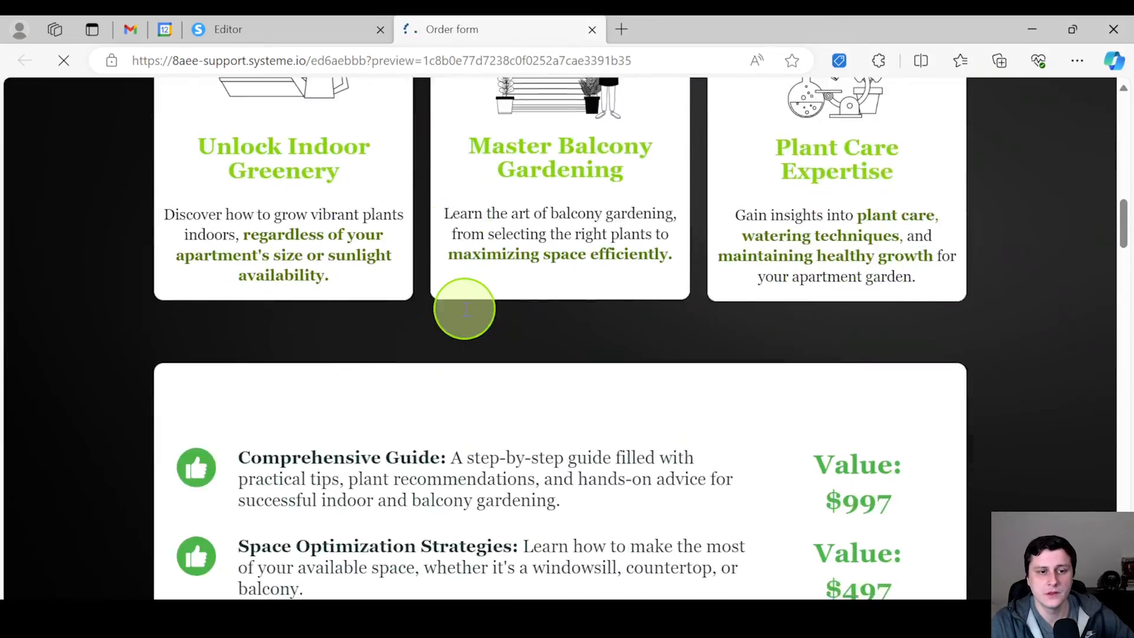
scroll(465, 308, down, 20)
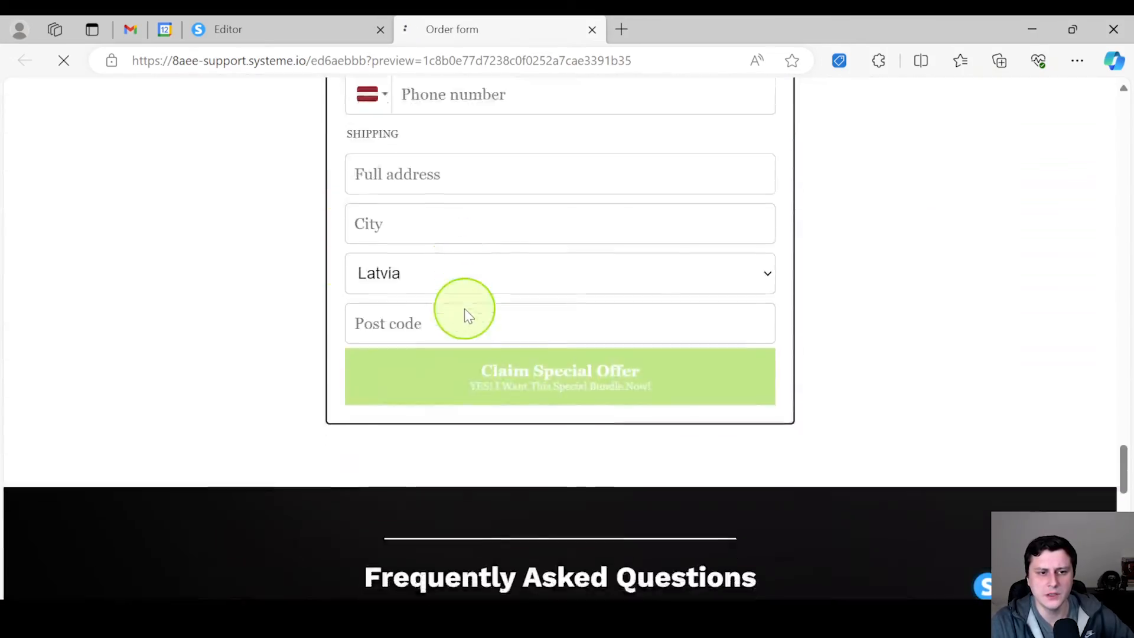
scroll(464, 308, up, 20)
scroll(465, 308, up, 20)
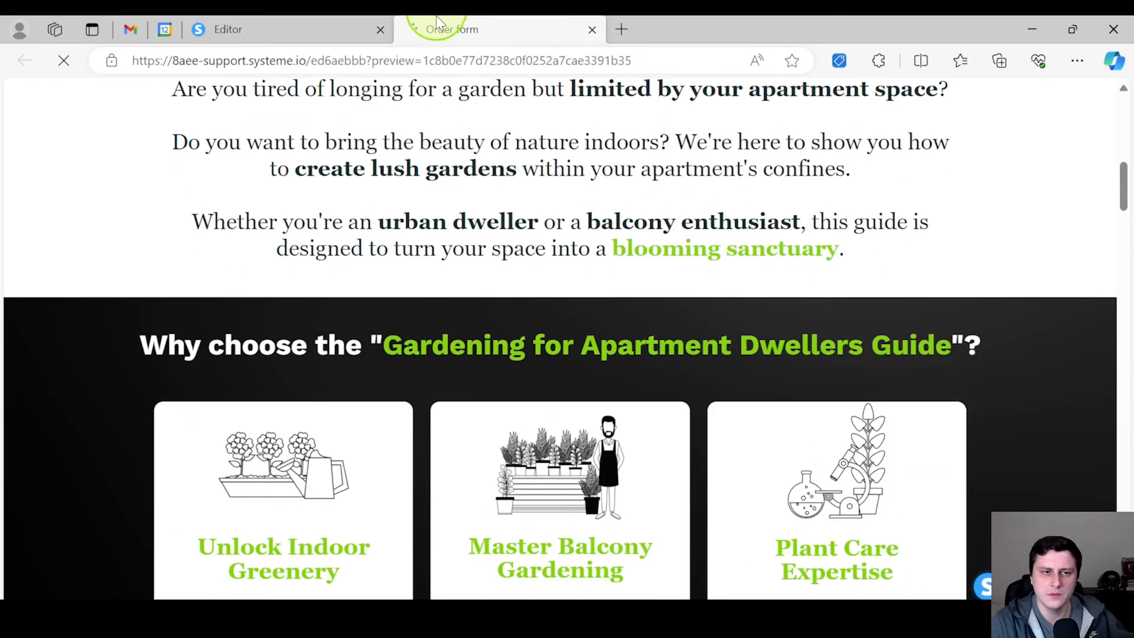
middle_click(482, 26)
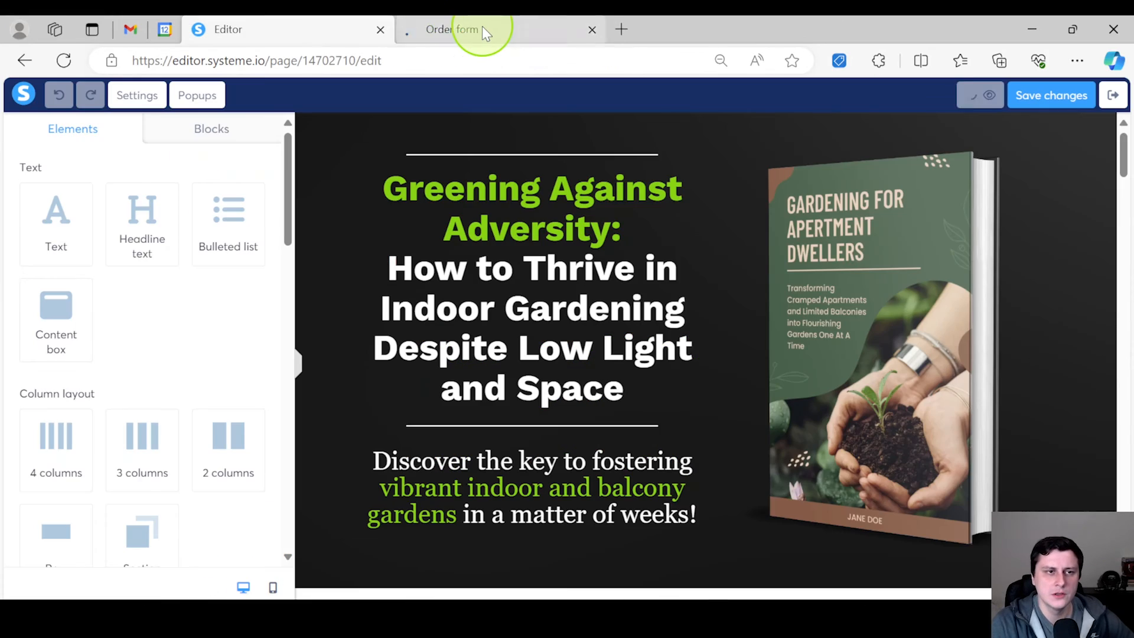
click(1114, 95)
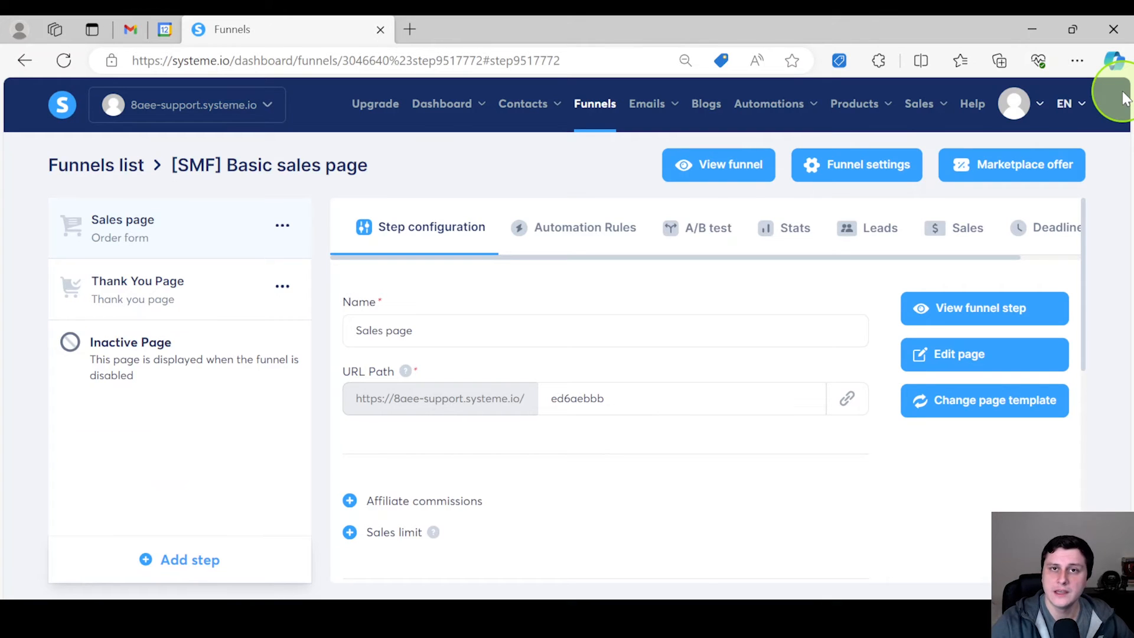
Step: Add a Courses resource with the [SMF] Basic course template to the sales page's digital product offer
scroll(722, 376, down, 6)
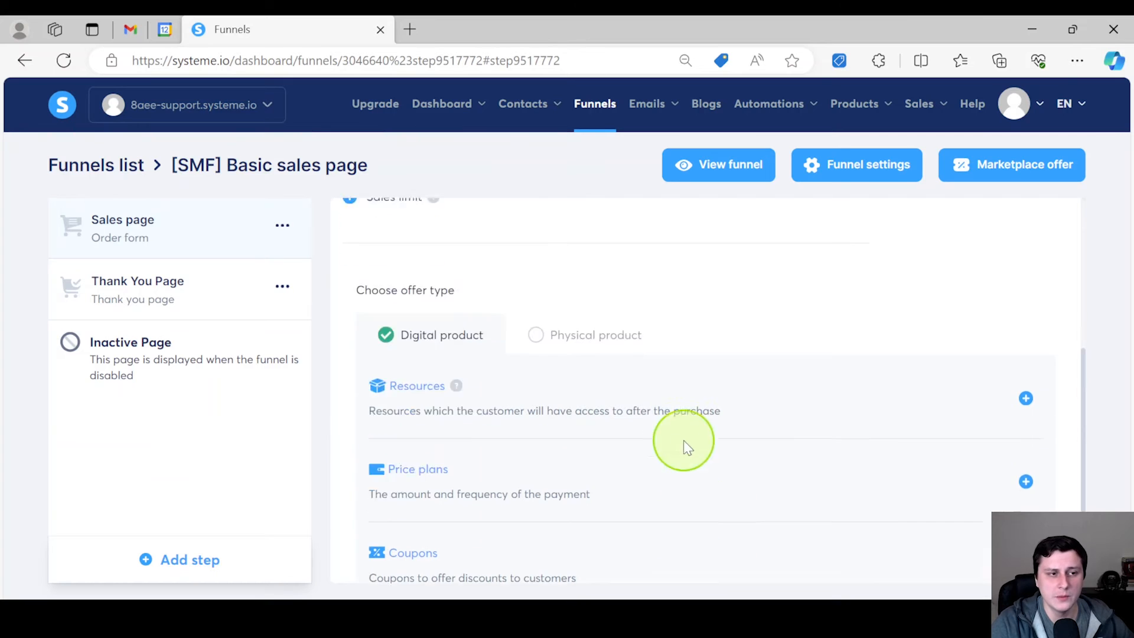
click(64, 251)
scroll(656, 335, down, 6)
click(1026, 329)
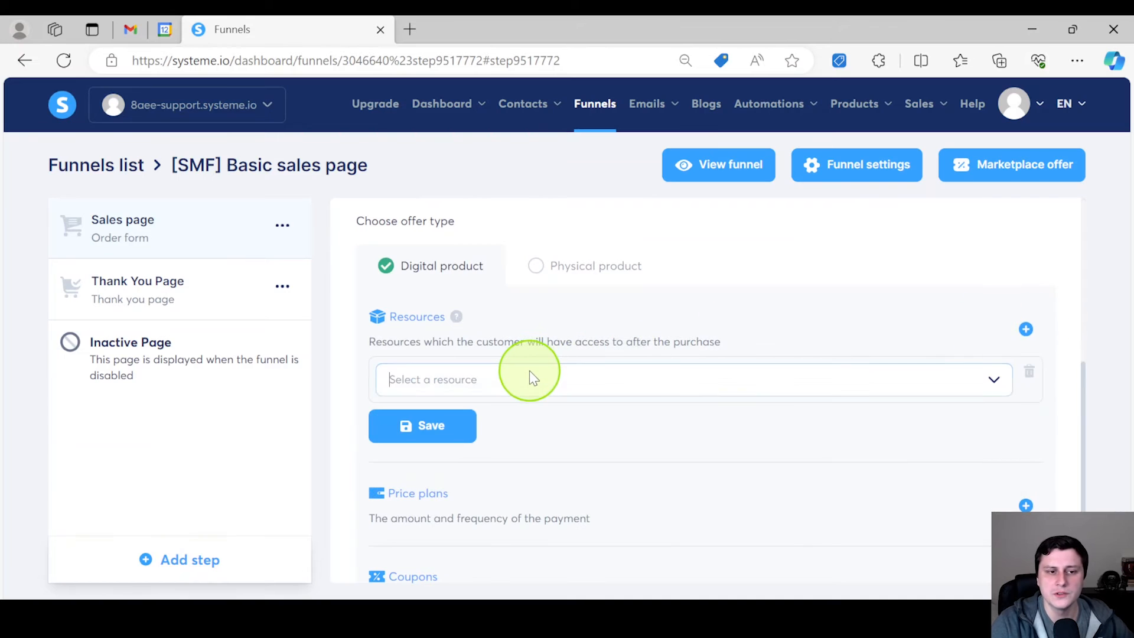
click(529, 377)
click(495, 415)
click(468, 418)
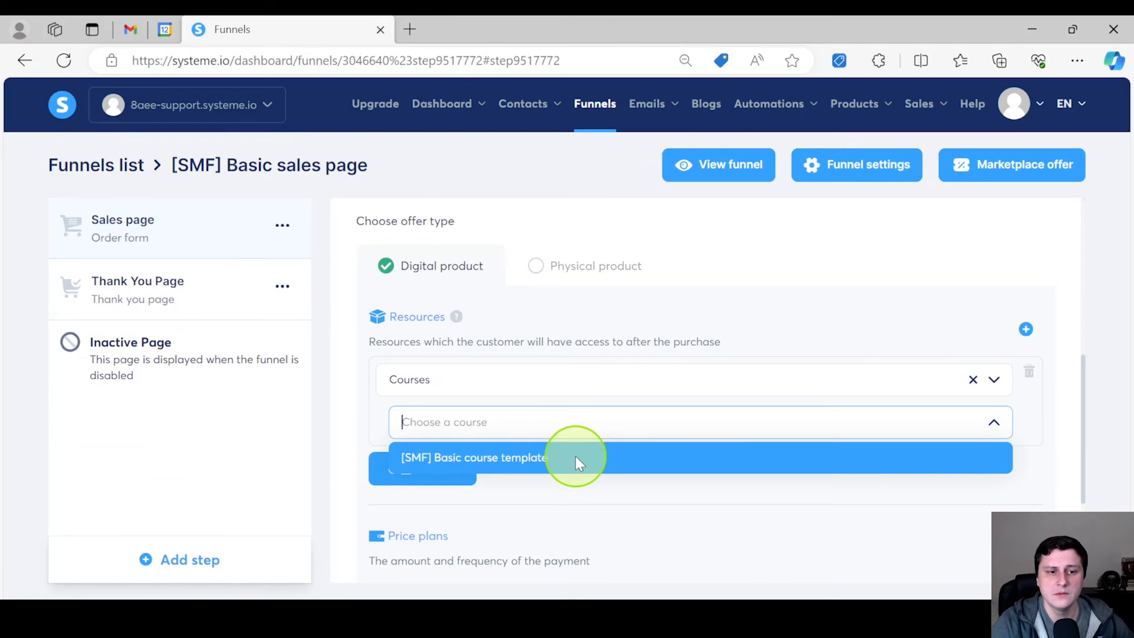
click(575, 456)
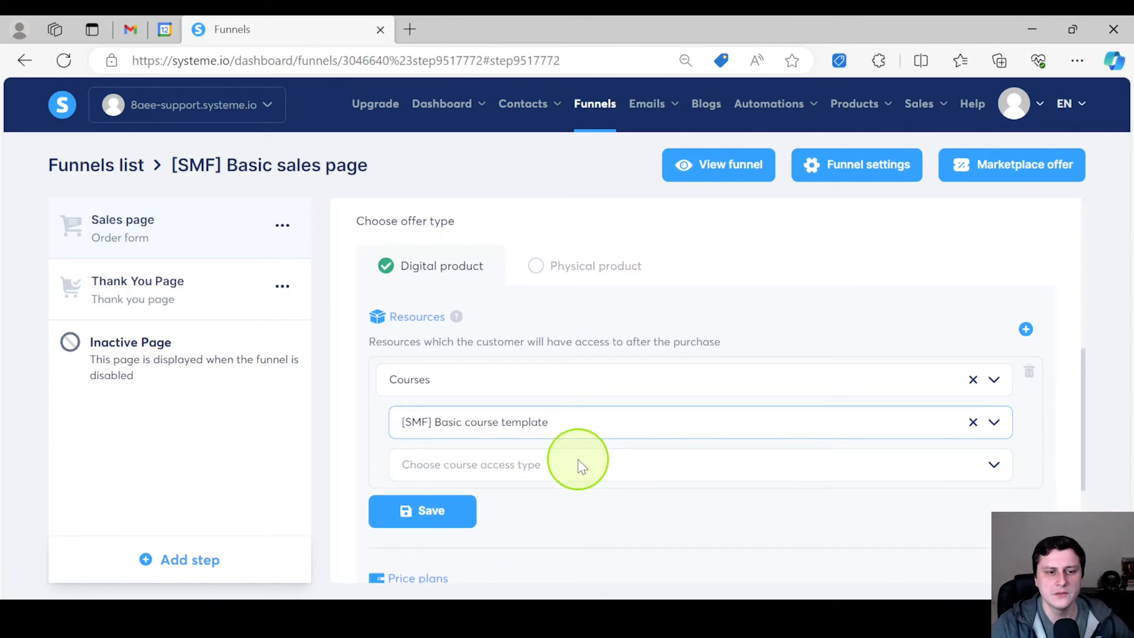
Step: Try partial access to the course, limited to The 5 day challenge module
click(577, 459)
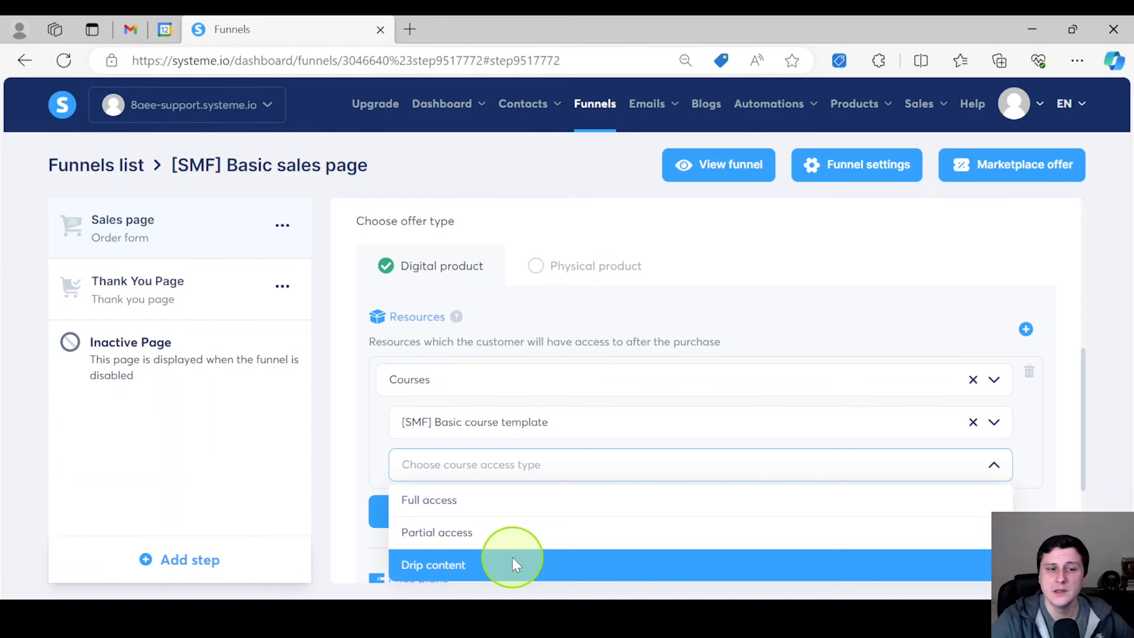
click(518, 538)
scroll(502, 508, down, 2)
click(397, 383)
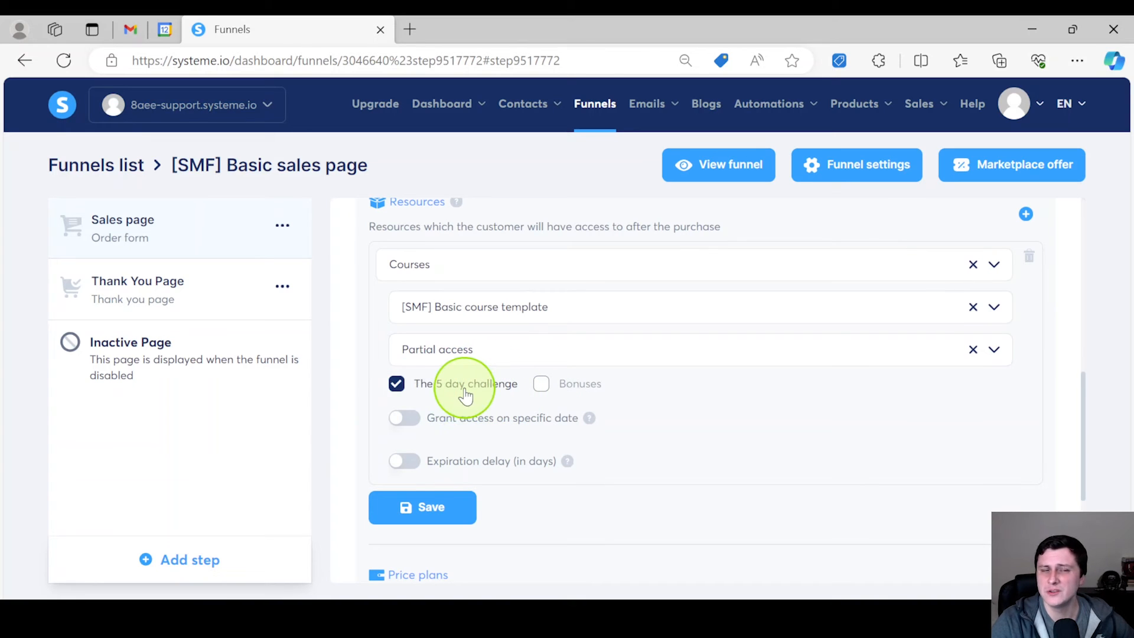
click(397, 384)
click(470, 309)
click(499, 336)
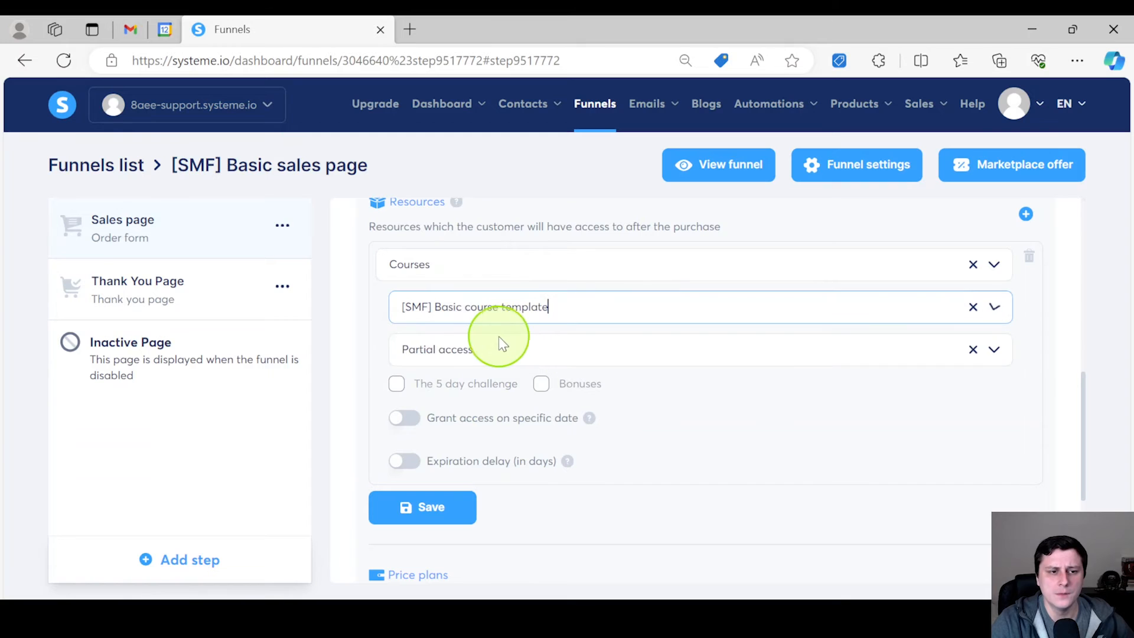
Step: Set the course access type to Full access and save the resource
click(500, 345)
click(496, 387)
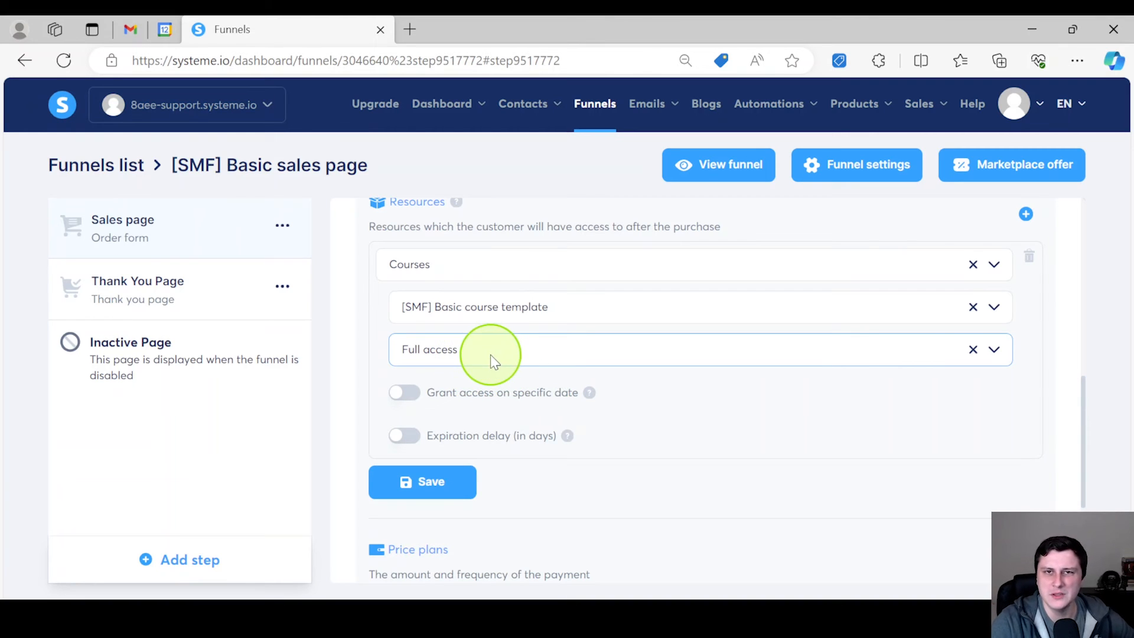
click(446, 482)
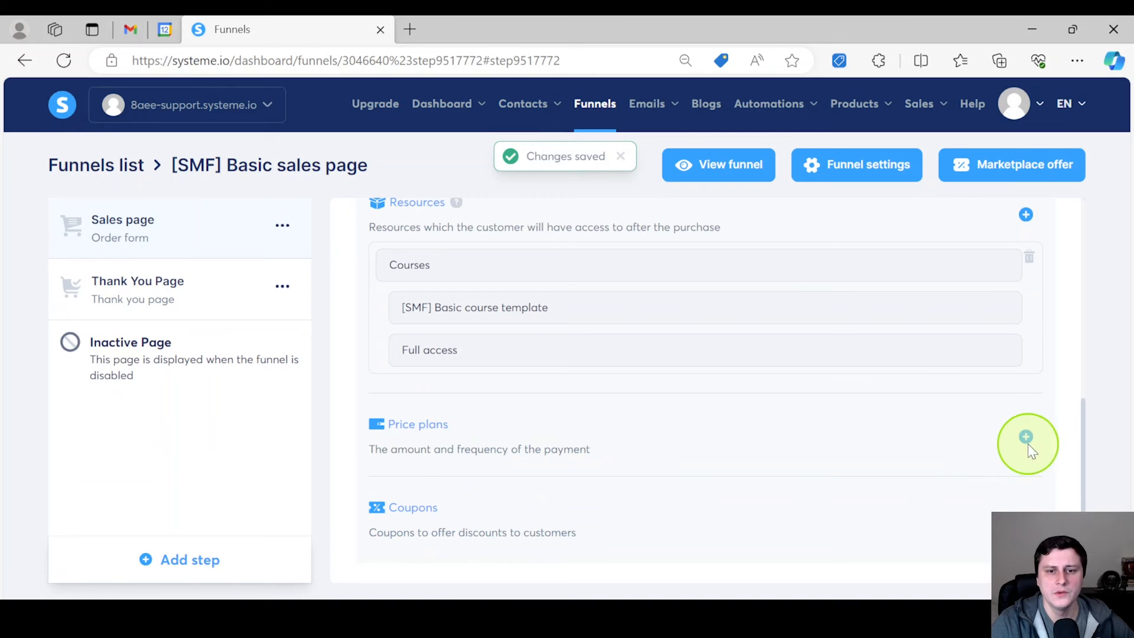
Step: Start adding a price plan of the one-time payment type and look through the existing price plans
click(1027, 440)
scroll(797, 383, down, 2)
click(508, 402)
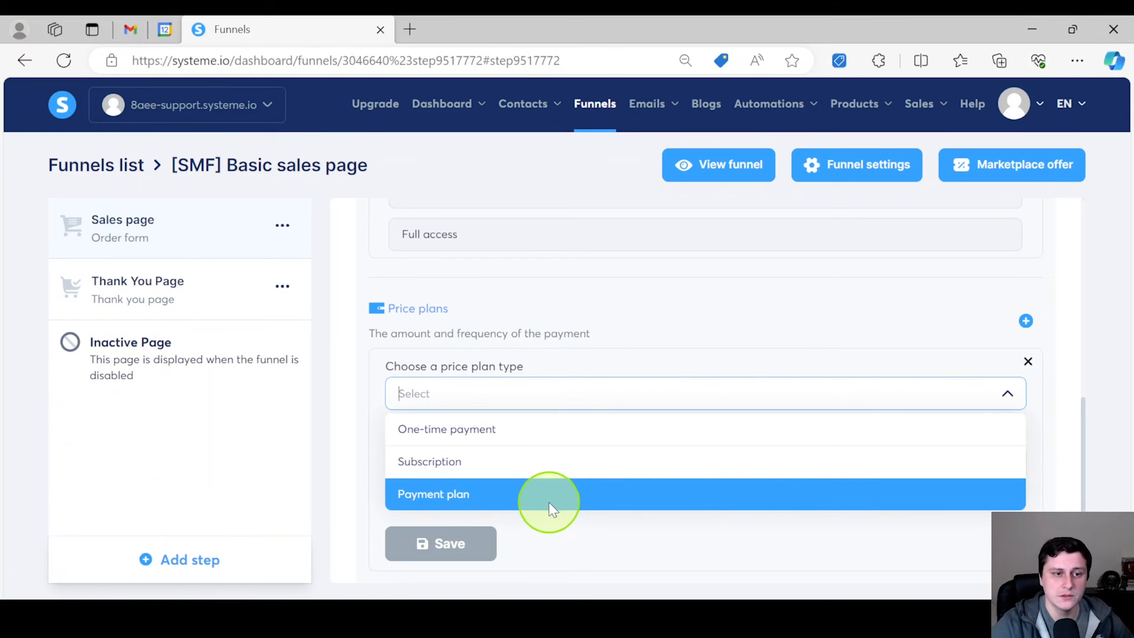
click(537, 434)
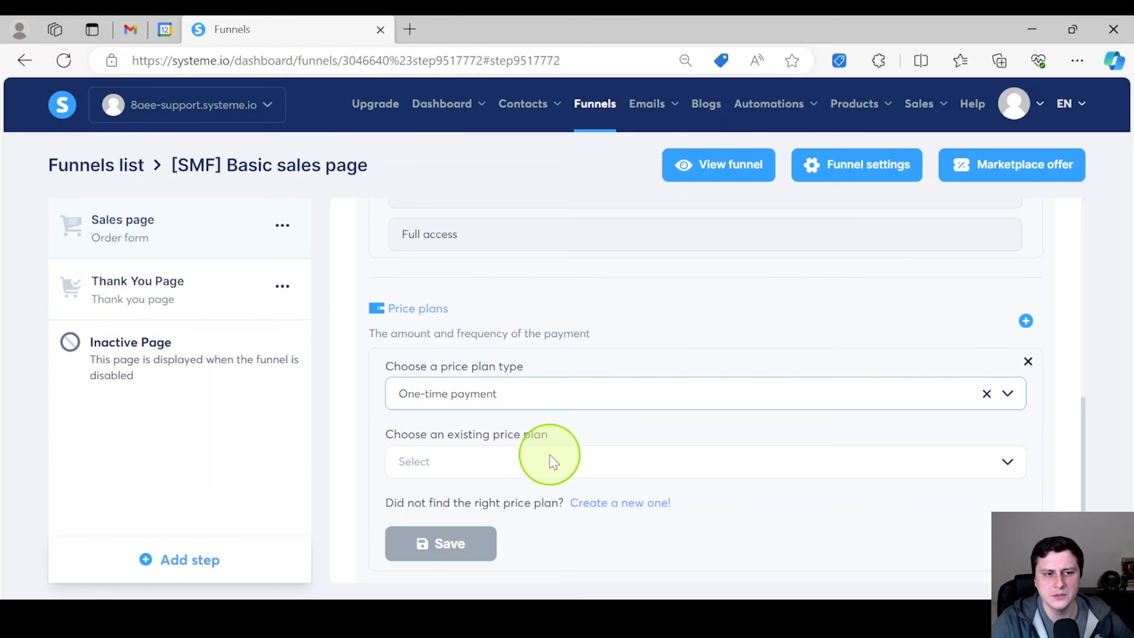
click(549, 455)
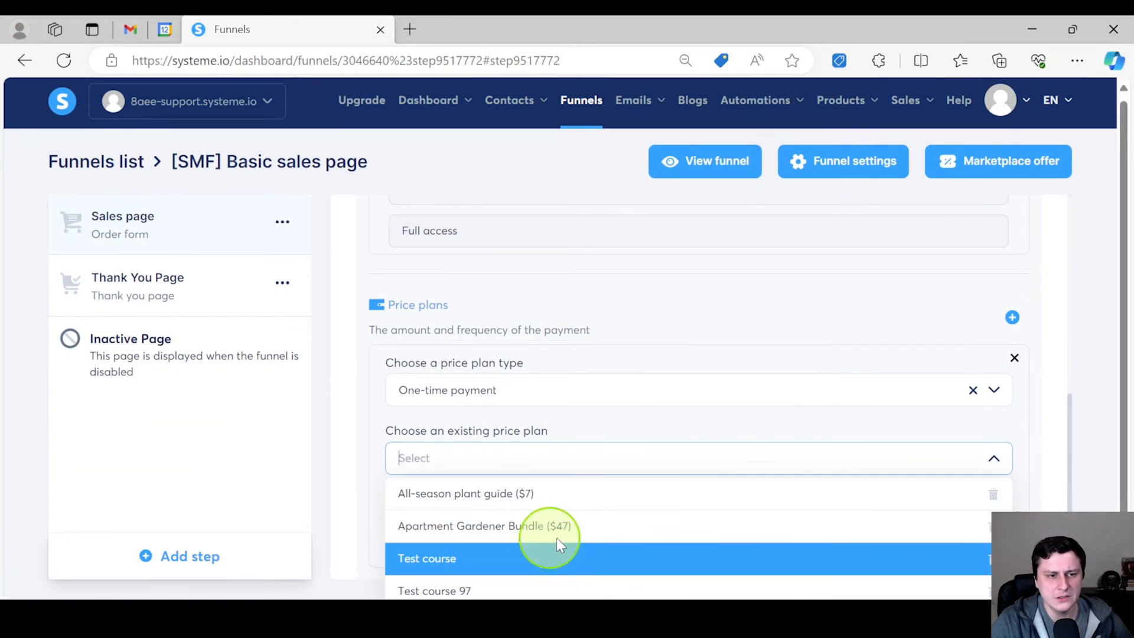
click(364, 423)
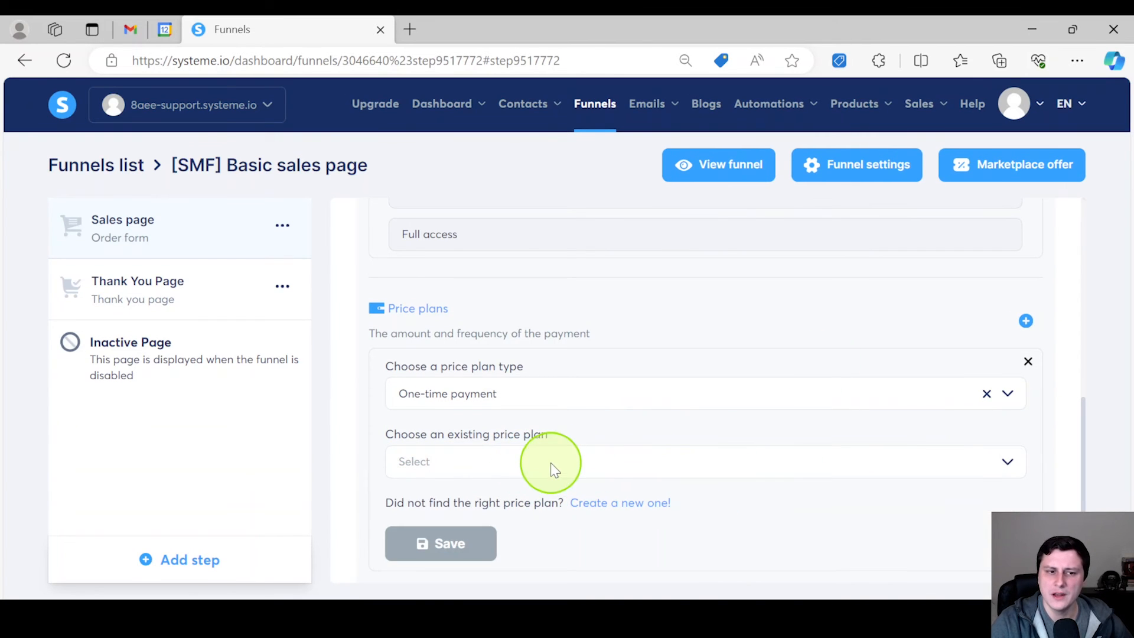
Step: Start a new price plan and set its order form name to "Gardening course ($27)"
click(650, 507)
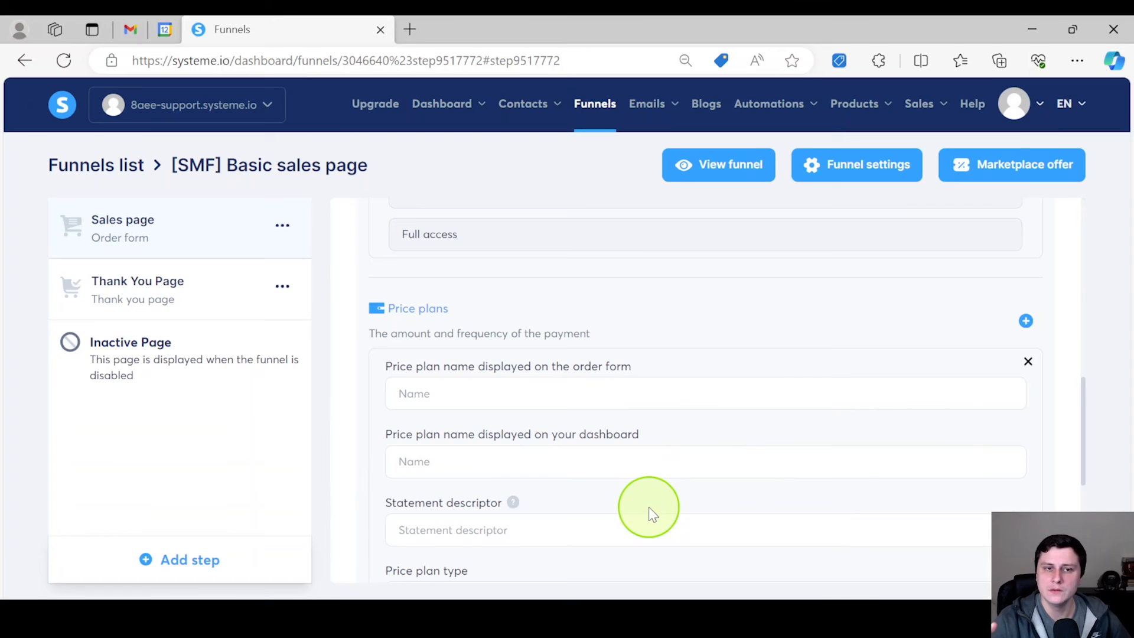
scroll(648, 507, down, 1)
click(459, 346)
text(De)
key(ctrl+a)
text(Gardenin)
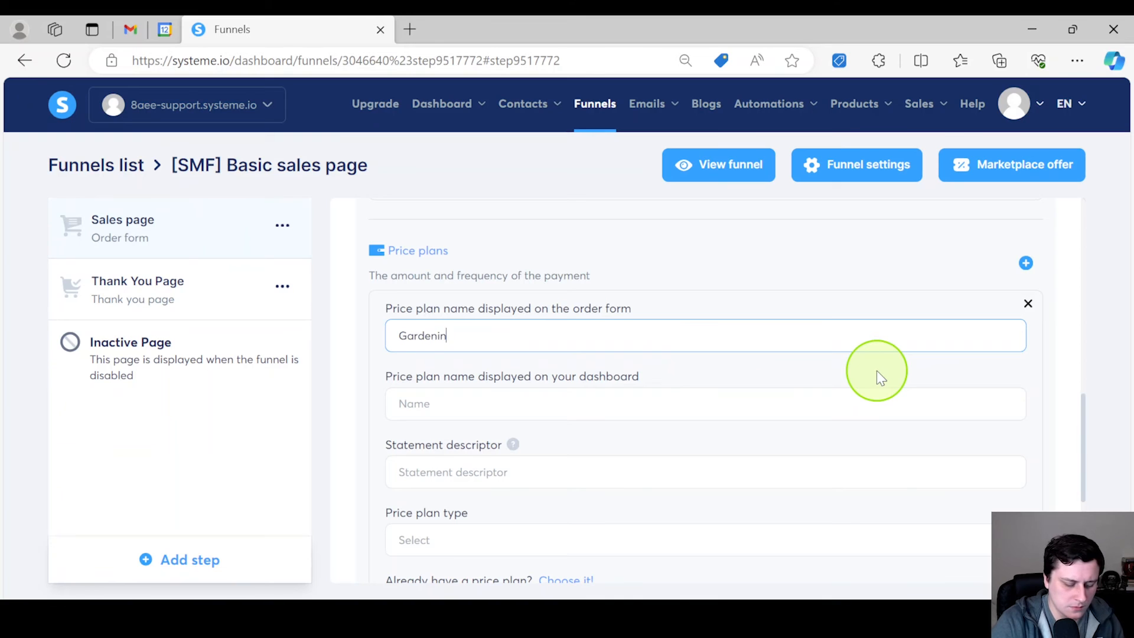
text(g course)
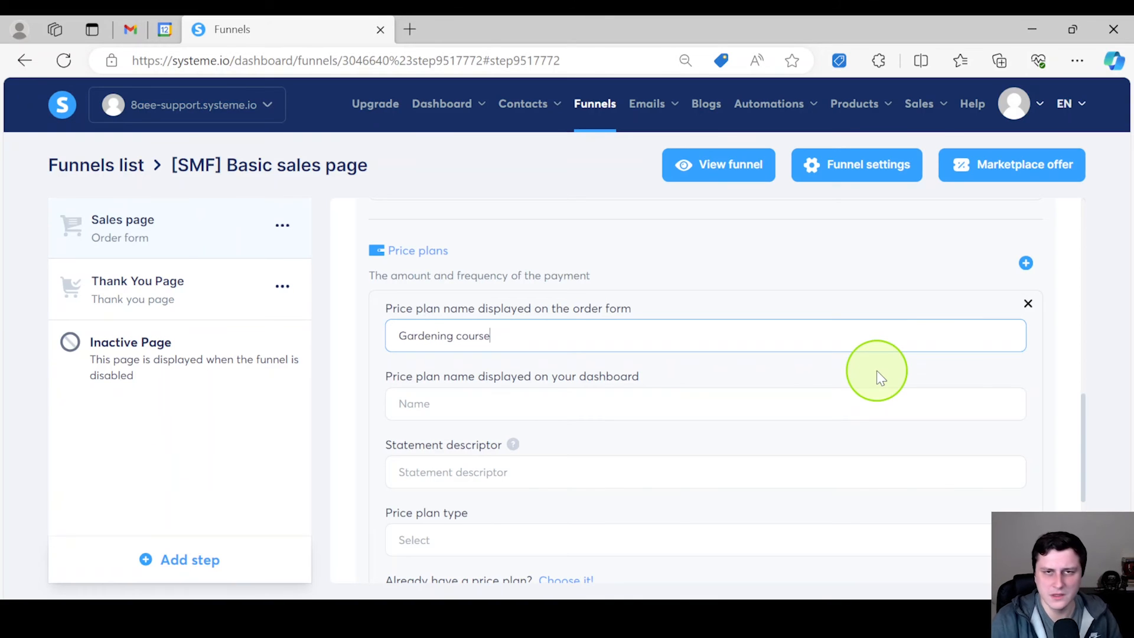
text( ($)
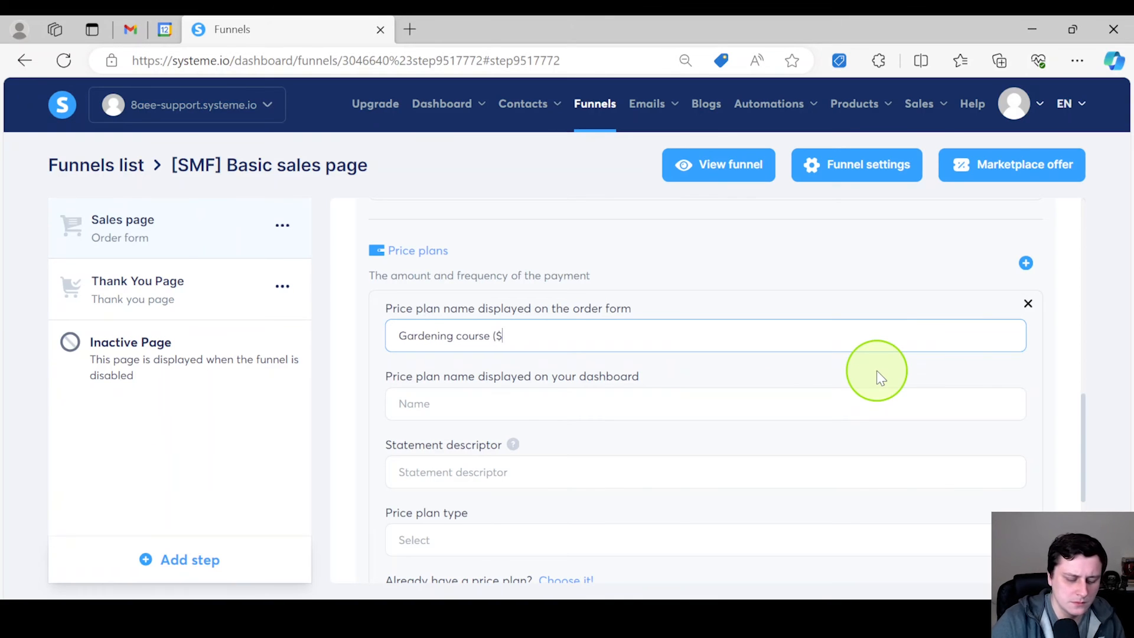
text(27))
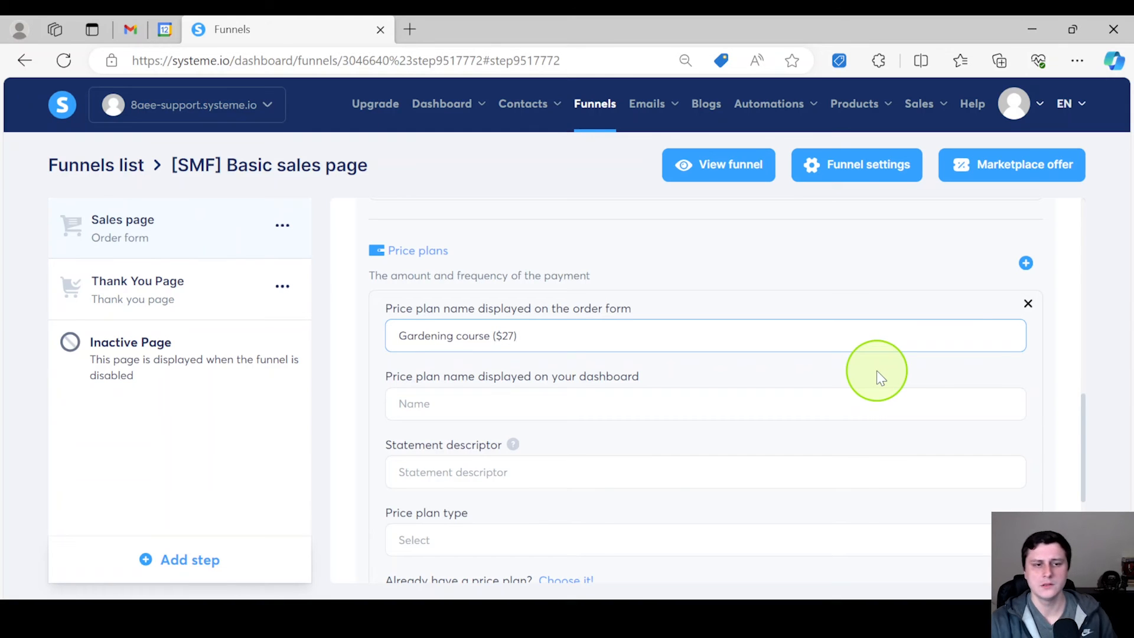
Step: Reuse the order form name as the dashboard name and set the statement descriptor to "Gardening guide"
key(ctrl+a)
key(ctrl+c)
click(542, 401)
key(ctrl+v)
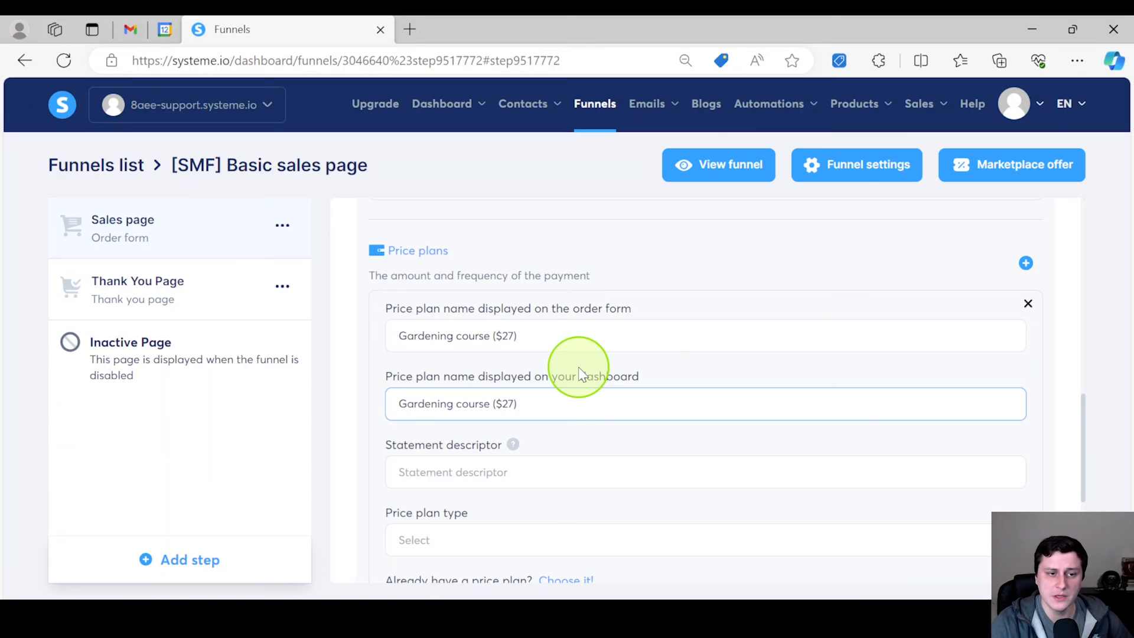
click(561, 473)
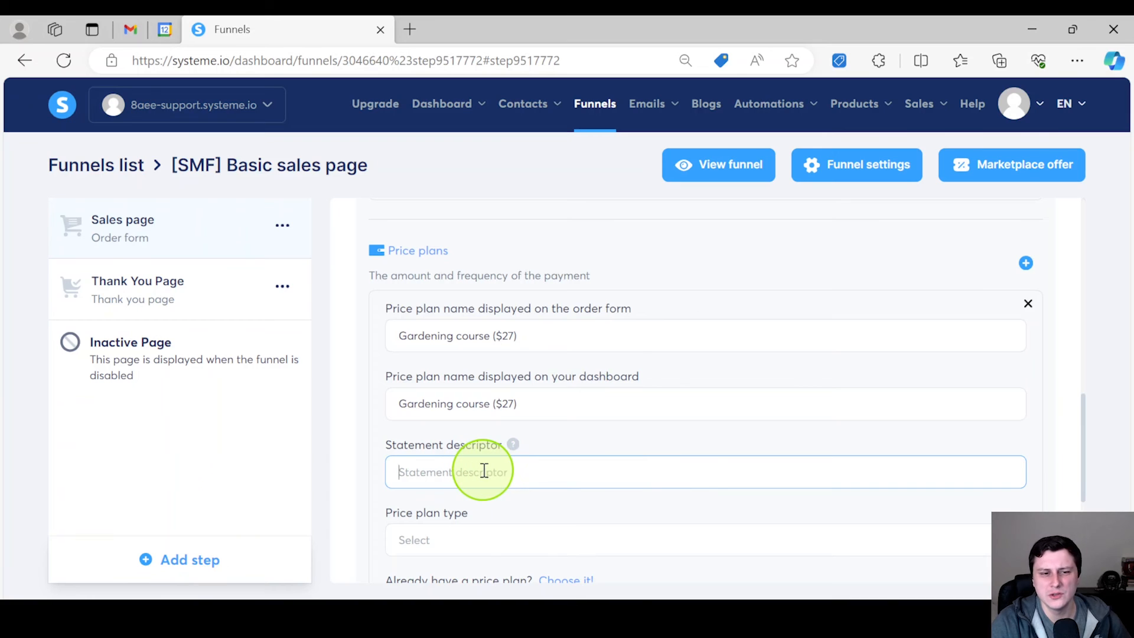
text(Gardening guide)
Step: Make the price plan a one-time payment of 27 USD, save it, and review the offer's resources and price plans
scroll(576, 452, down, 2)
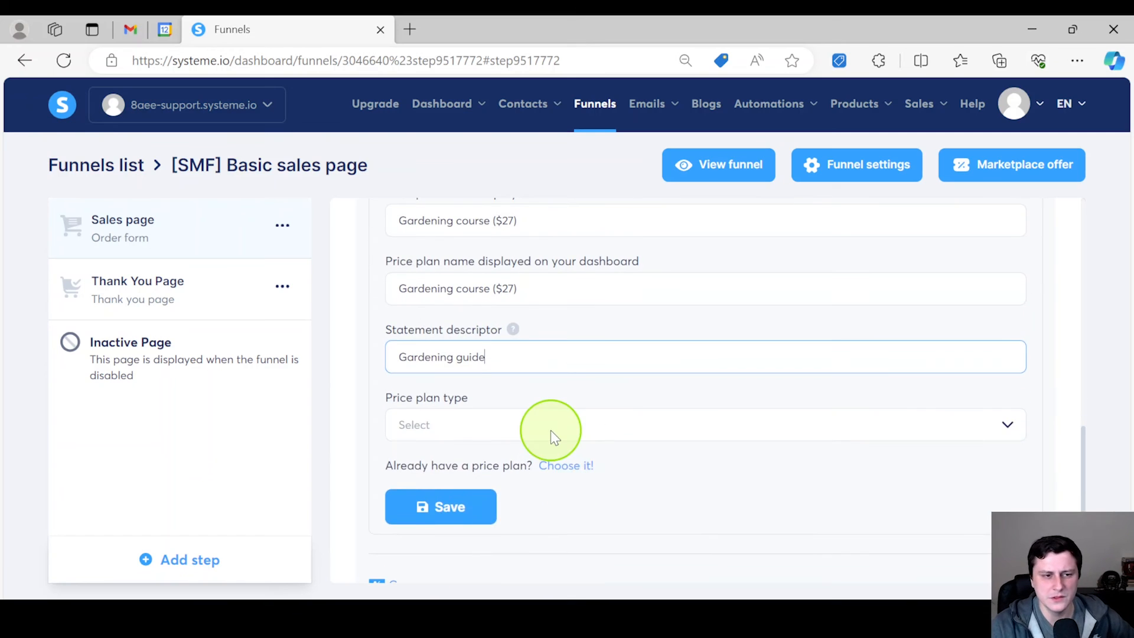
click(551, 430)
click(542, 457)
click(502, 481)
text(27)
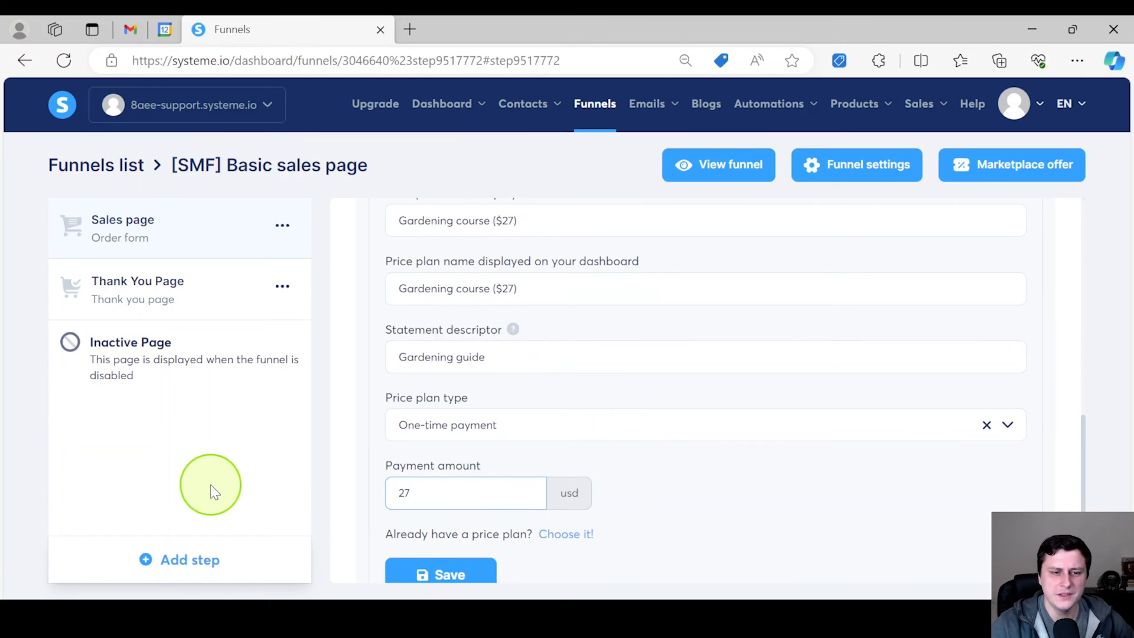
scroll(597, 420, down, 1)
click(427, 527)
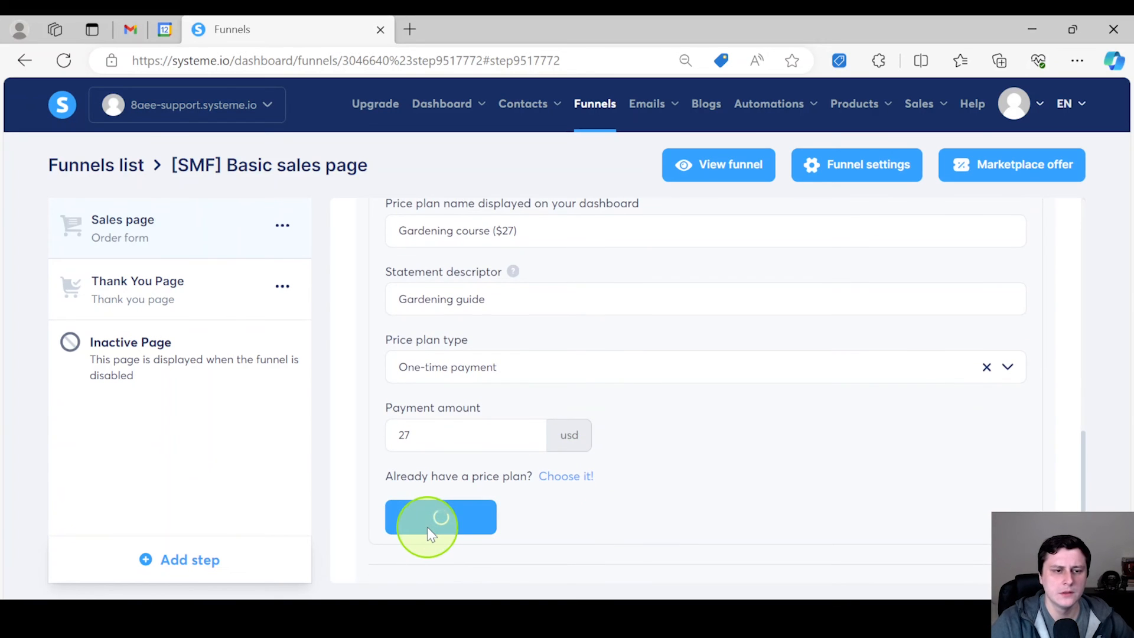
scroll(629, 441, down, 3)
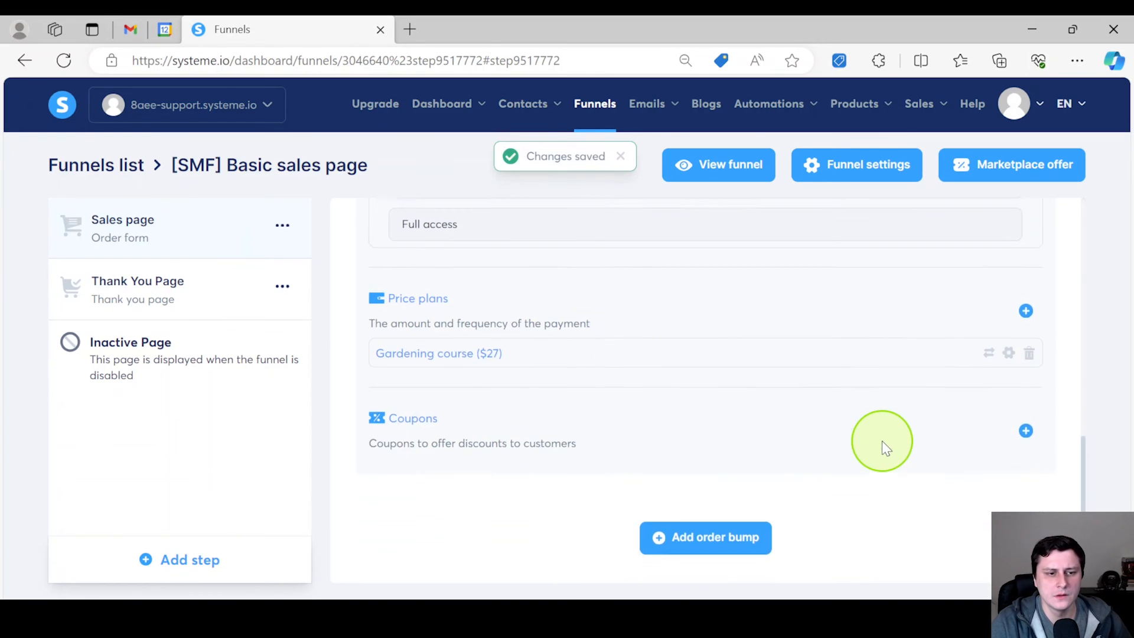
scroll(881, 445, up, 4)
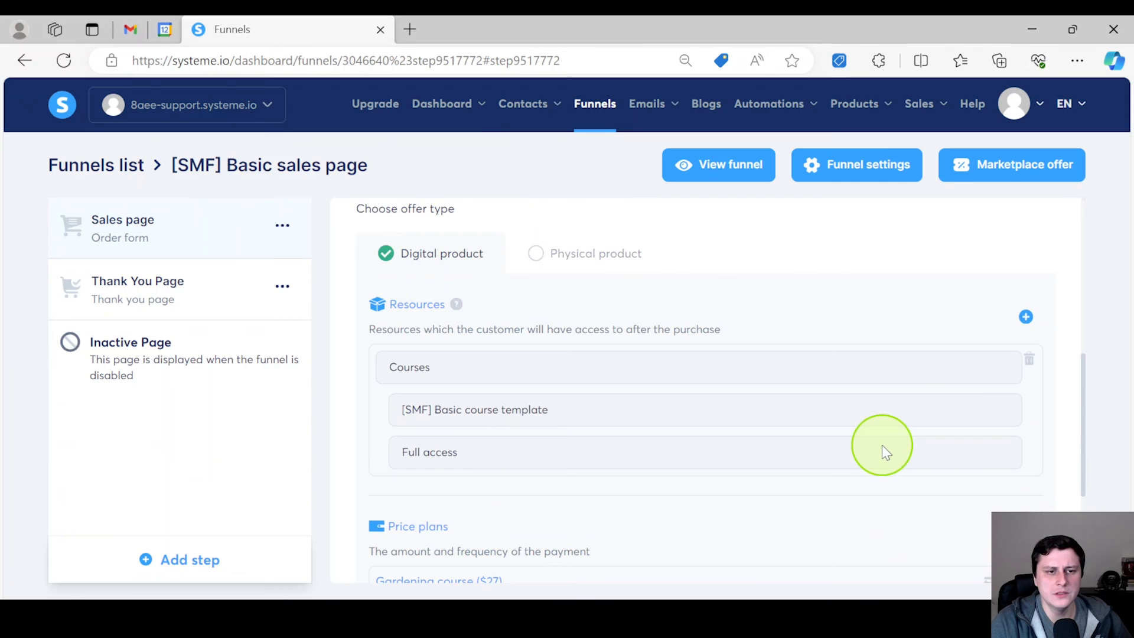
Step: Try "guide" as the sales page's URL path, replace it with "gardening", and save the path
scroll(883, 449, down, 4)
scroll(883, 449, up, 11)
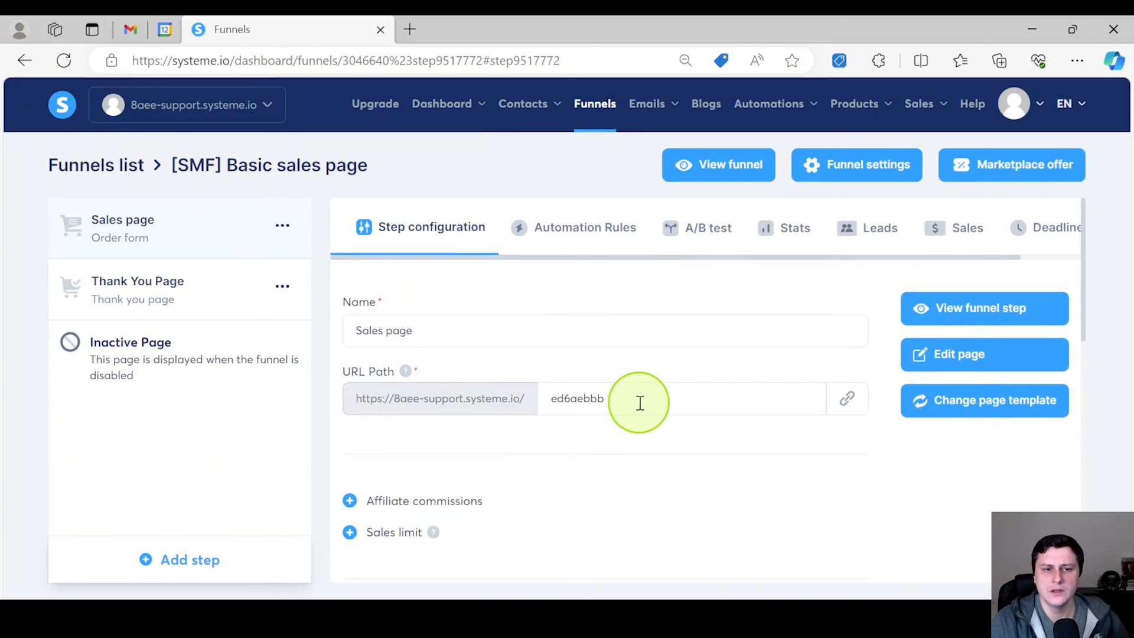
drag(640, 400, 506, 398)
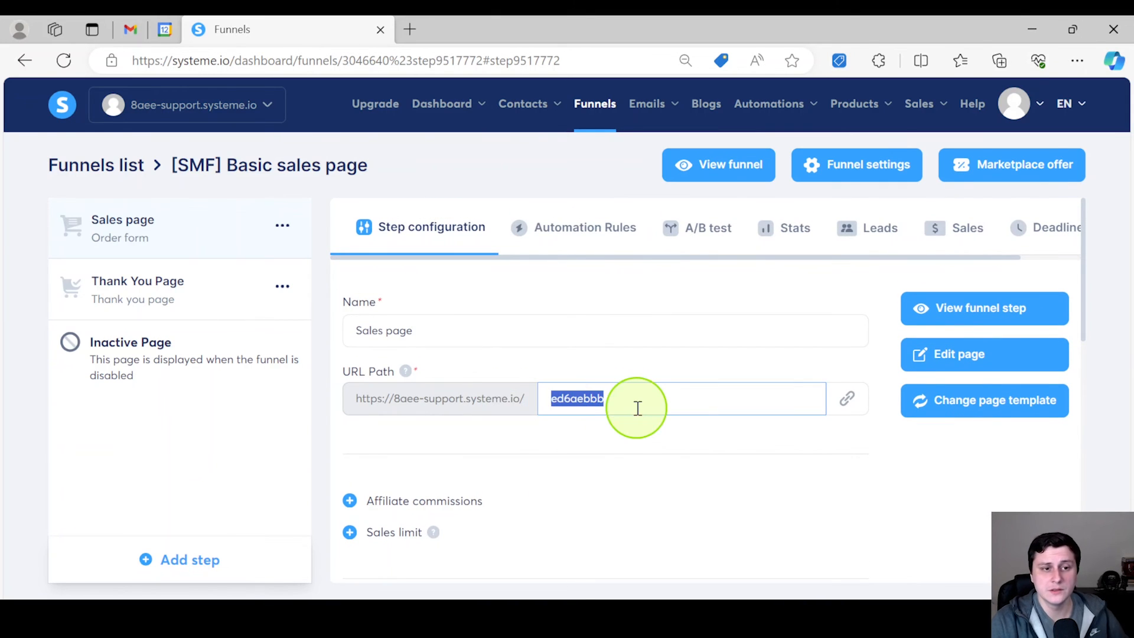
text(guide)
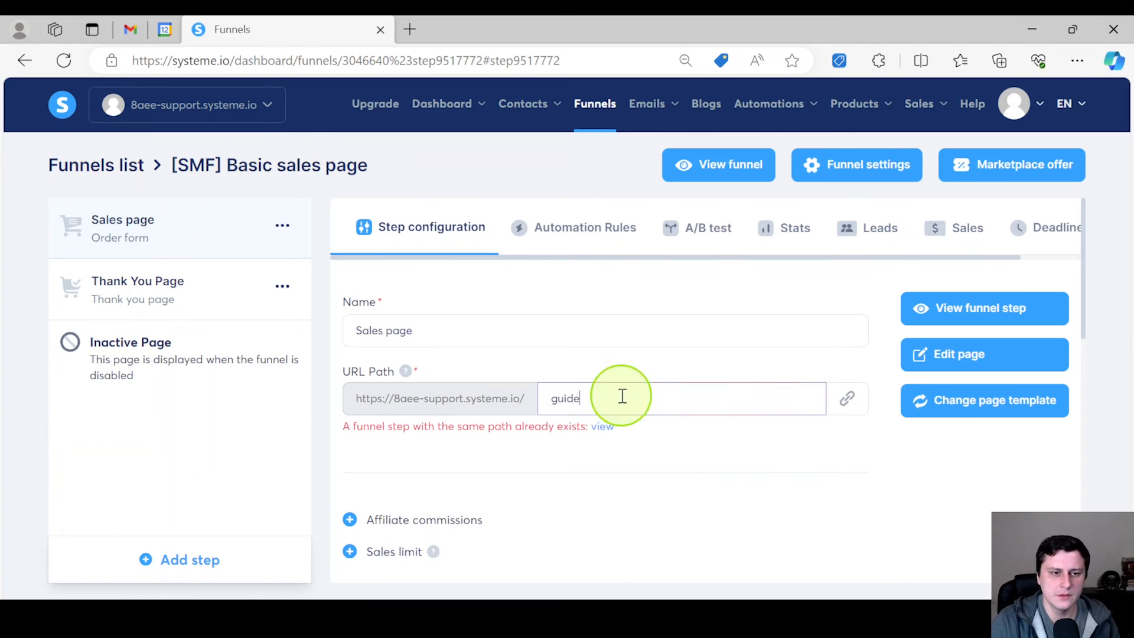
double_click(749, 396)
text(gardening)
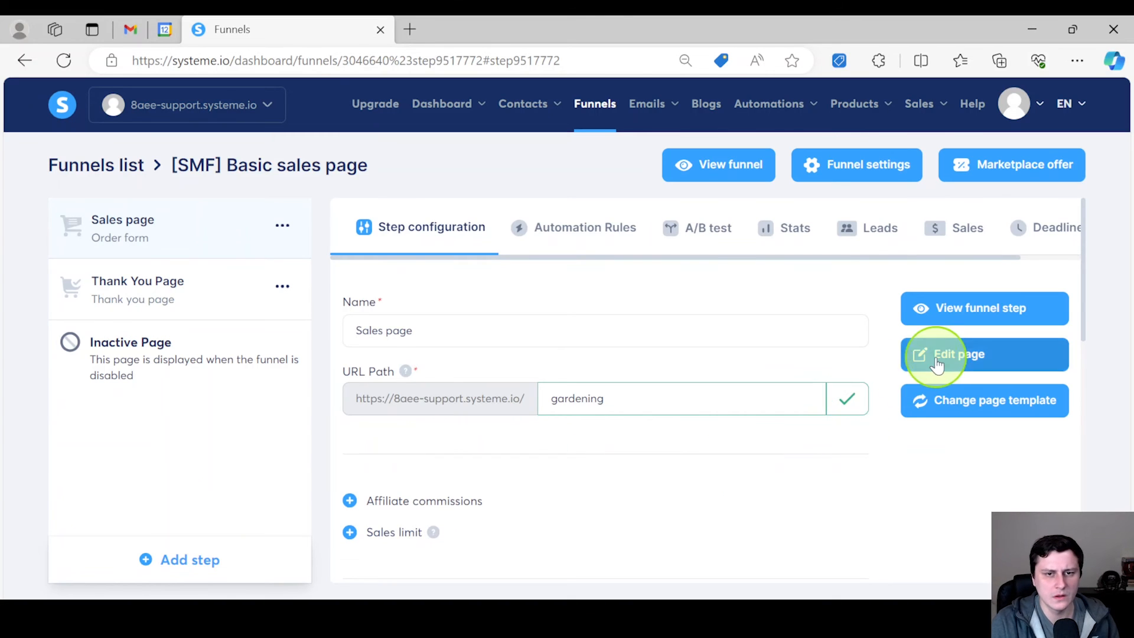
click(848, 393)
Step: Copy the sales page's link, open it in a new browser tab, and look through the published page down to the limited time offer
click(847, 395)
click(411, 26)
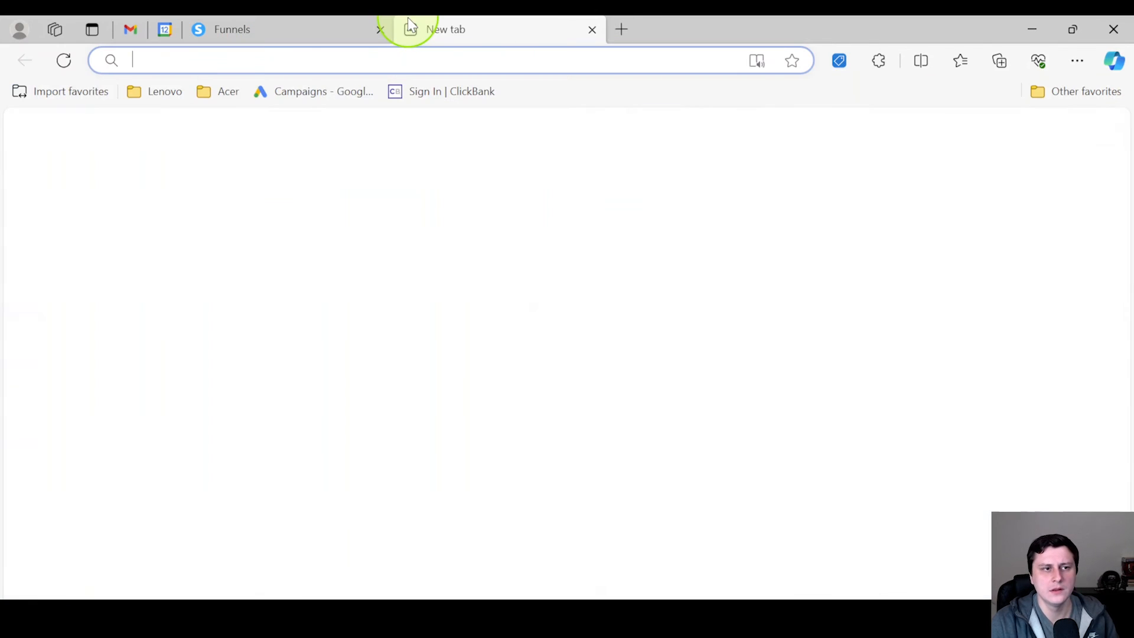
key(ctrl+v)
key(Return)
scroll(585, 302, down, 20)
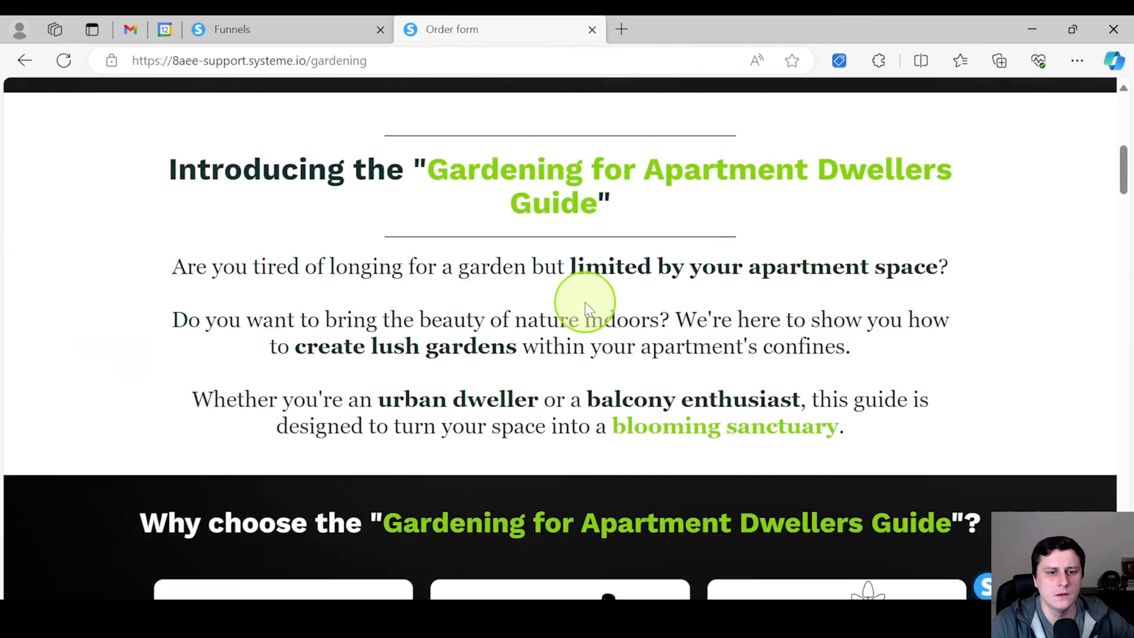
scroll(586, 303, down, 15)
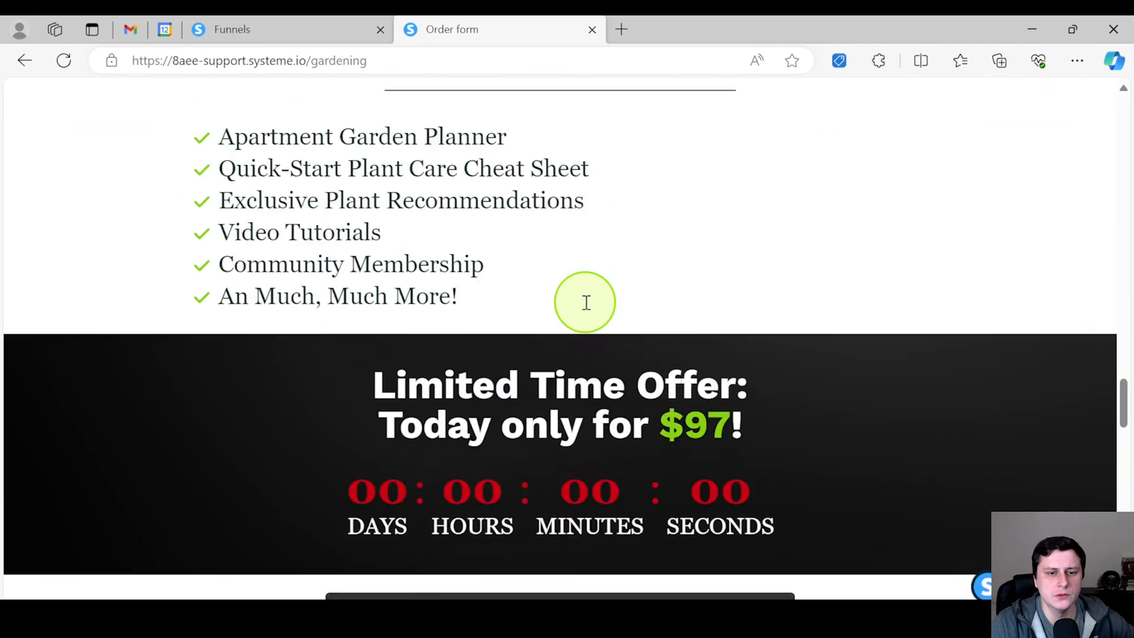
Step: Check the price plan's name and price in the customer checkout step of the published order form
scroll(586, 302, up, 3)
scroll(586, 302, up, 4)
scroll(585, 302, down, 3)
scroll(585, 302, up, 2)
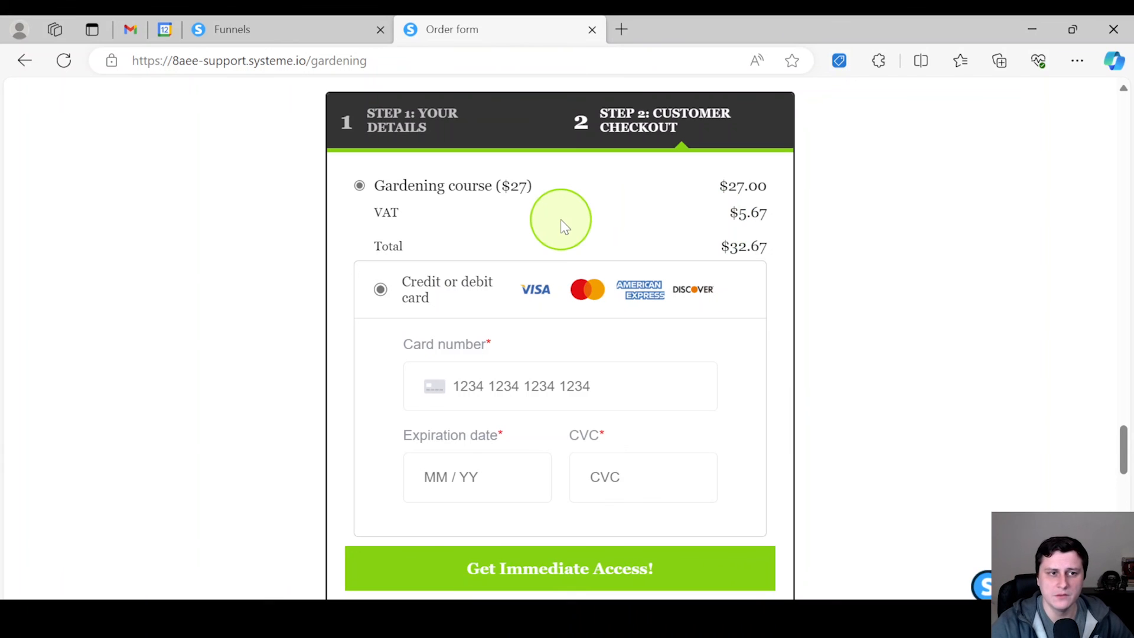
drag(391, 186, 544, 186)
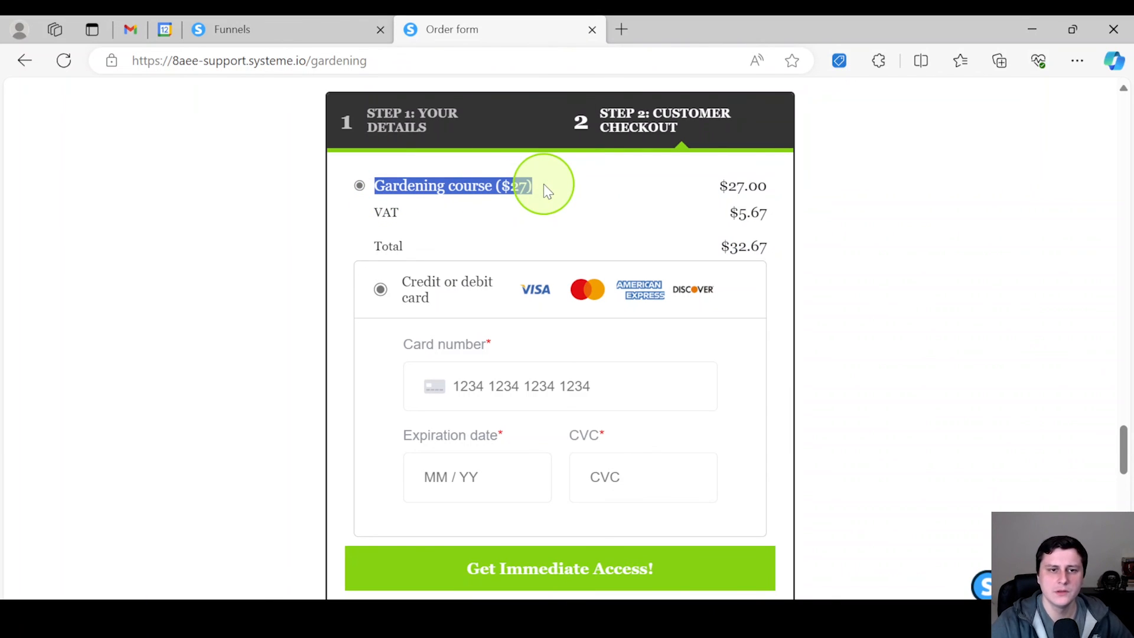
drag(704, 191, 787, 193)
click(736, 219)
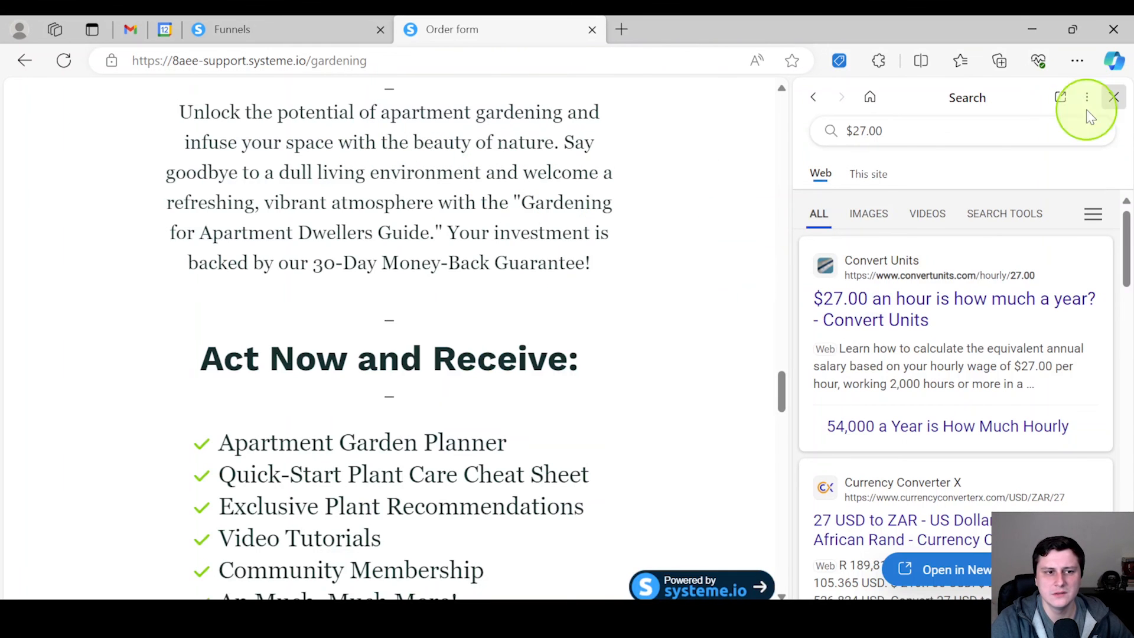
click(1113, 97)
Step: Review the limited time offer heading and the checkout's VAT, total and card payment fields
scroll(732, 259, up, 5)
scroll(813, 435, down, 2)
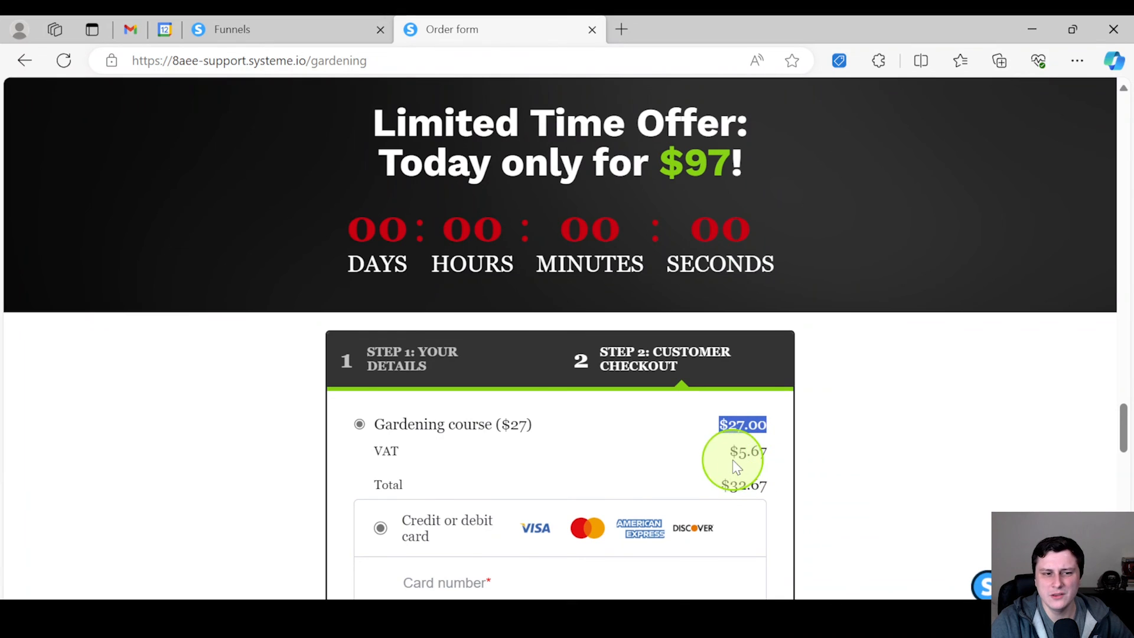
scroll(707, 447, down, 1)
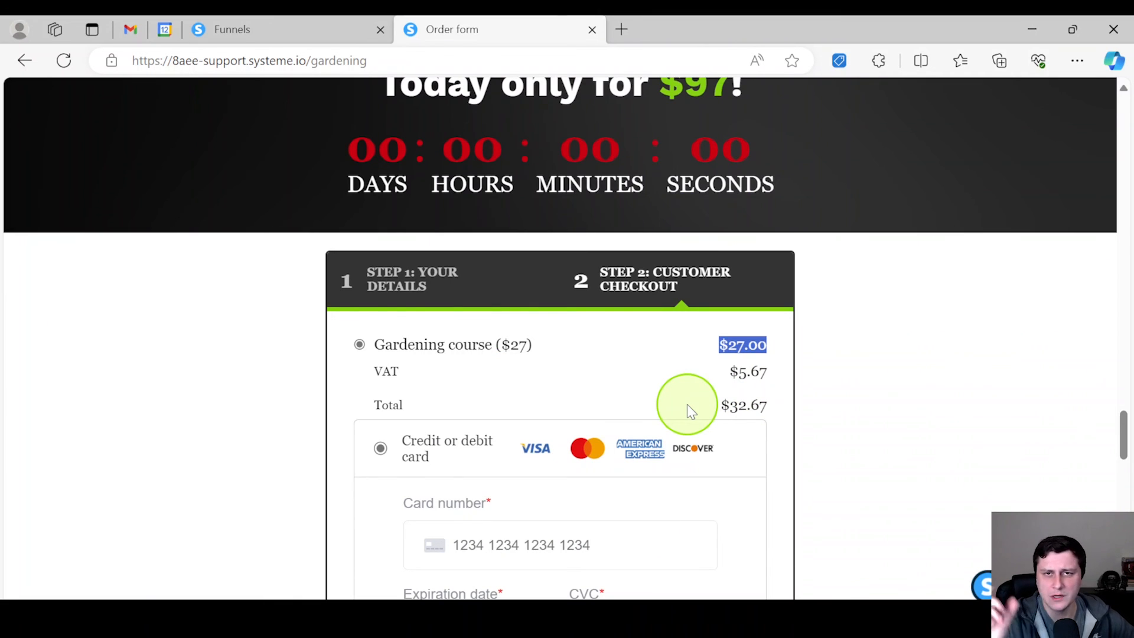
scroll(690, 410, down, 3)
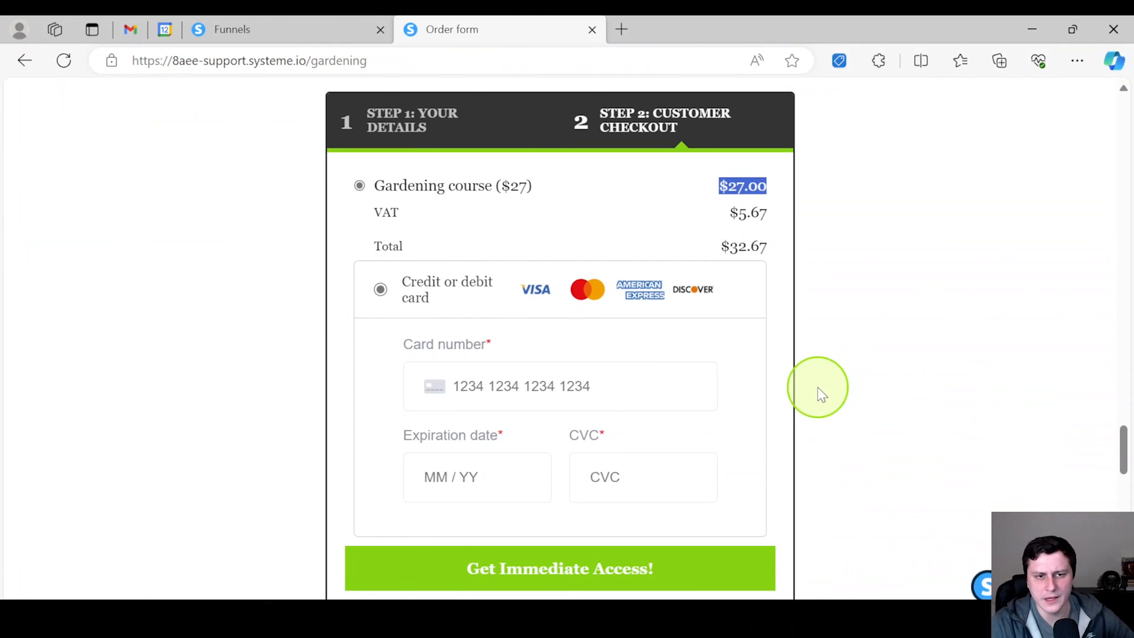
click(912, 261)
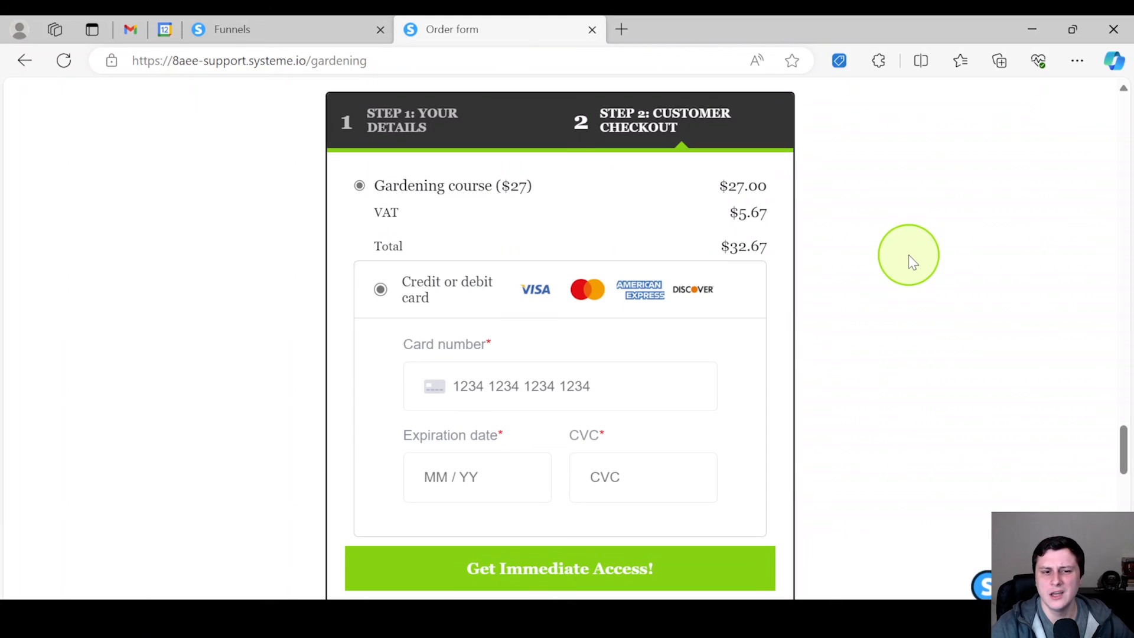